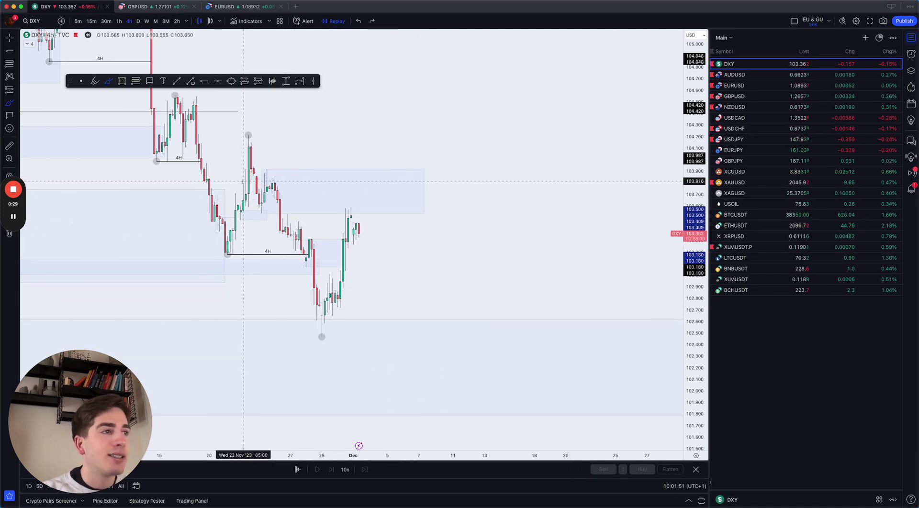
Circle the candles at the start of the supply zone above price with the brush, and undo the stroke.
mouse_move(284, 173)
left_mouse_down()
mouse_move(265, 171)
mouse_move(272, 210)
mouse_move(266, 171)
left_mouse_up()
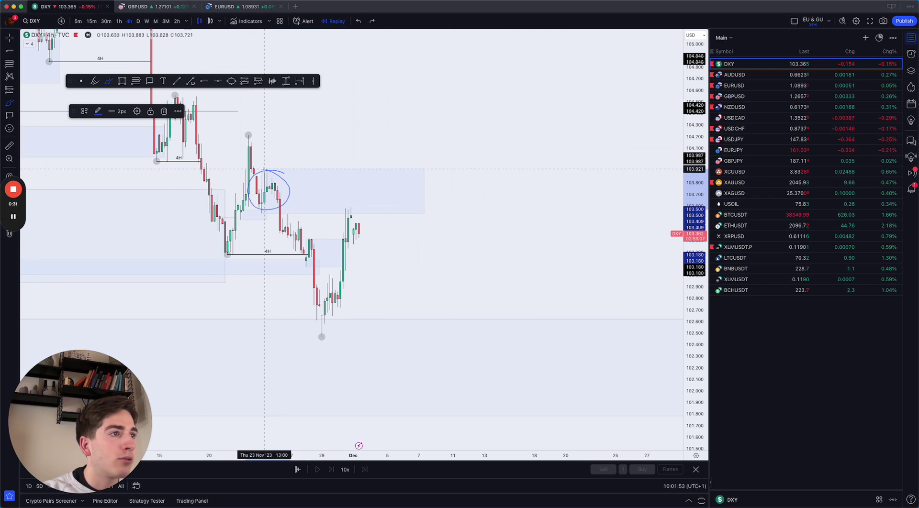
key("super+z")
Place a horizontal ray on the 26 November 2023 swing-high wick below the supply zone, aligned at 103.531.
scroll(675, 309, "up", 1)
scroll(680, 317, "up", 1)
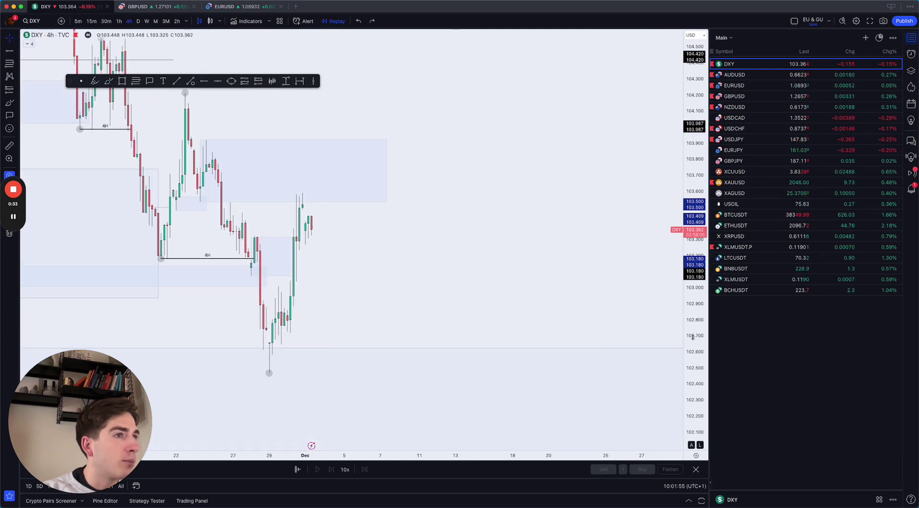
left_click(204, 81)
left_click(231, 203)
right_click(503, 281)
scroll(536, 216, "up", 2)
scroll(557, 175, "up", 1)
scroll(557, 173, "up", 1)
left_click_drag(558, 173, 516, 214)
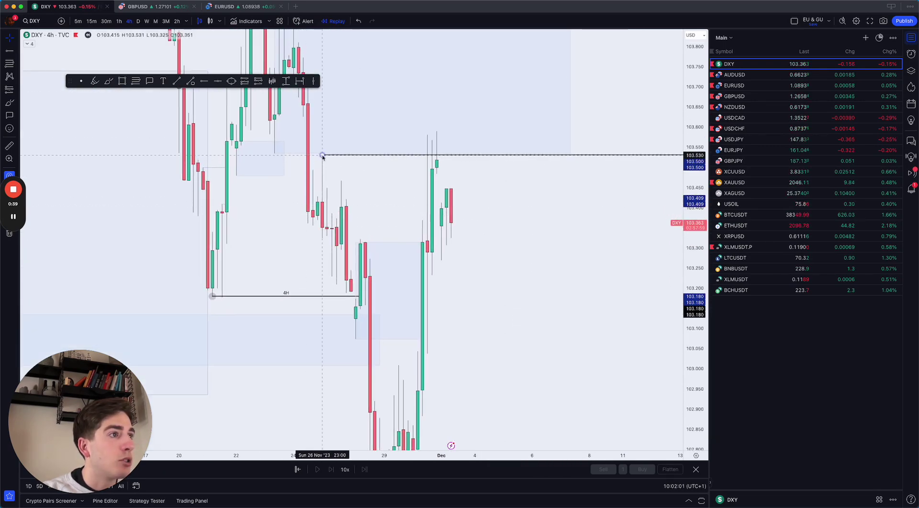
left_click_drag(353, 183, 323, 158)
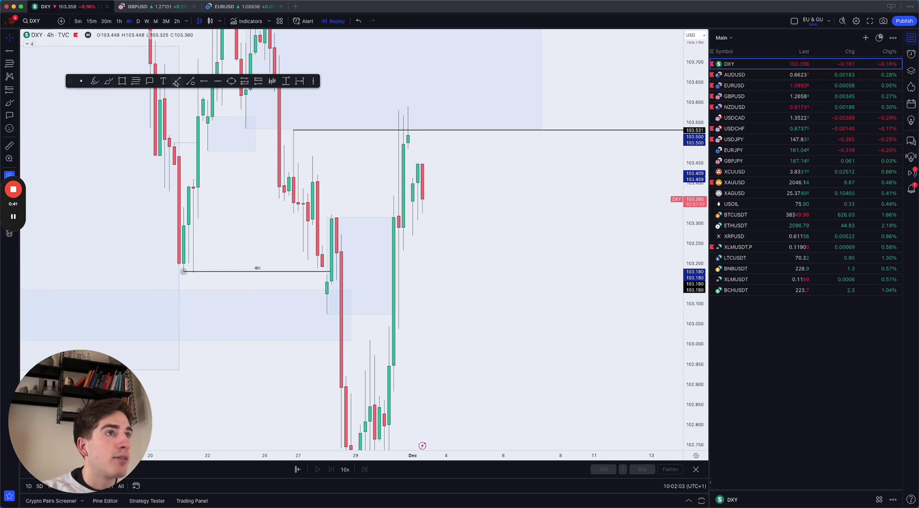
Try a descending trend line from the start of the 103.531 ray down to about 103.193, and remove it.
left_click(176, 82)
left_click(293, 130)
left_click(379, 265)
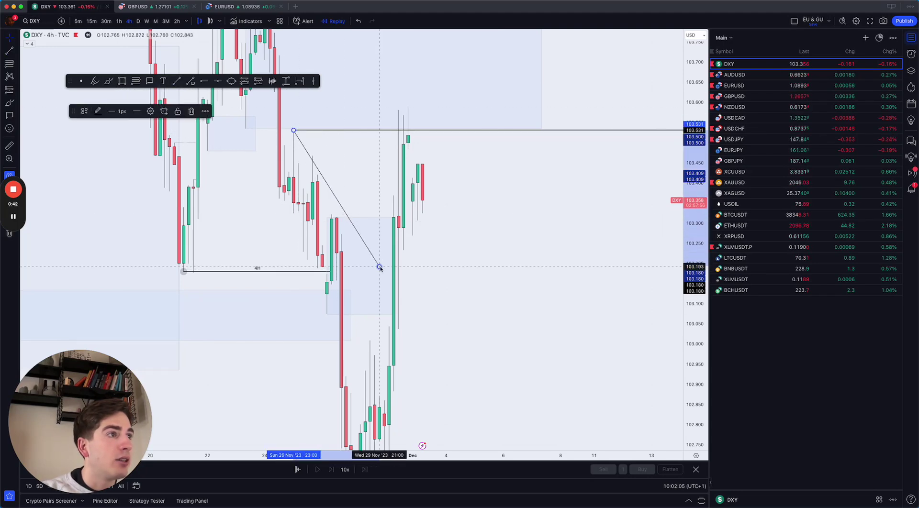
double_click(702, 175)
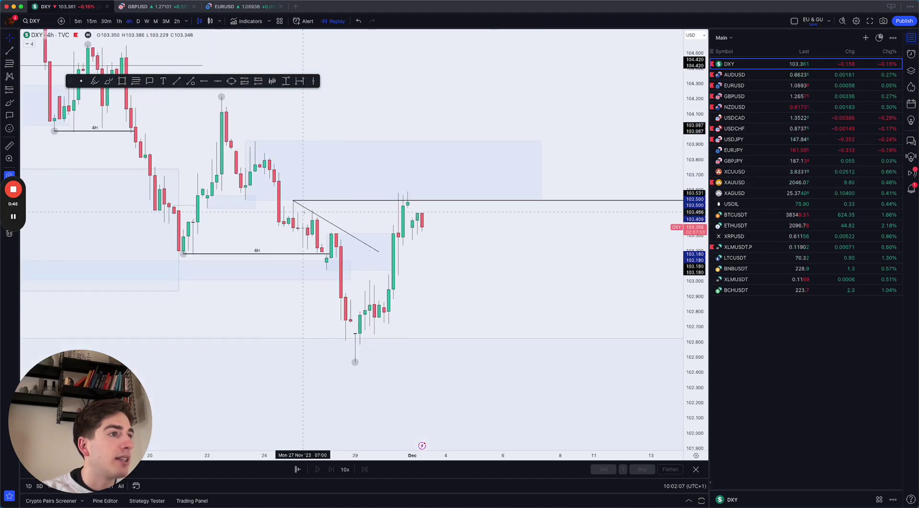
left_click(336, 226)
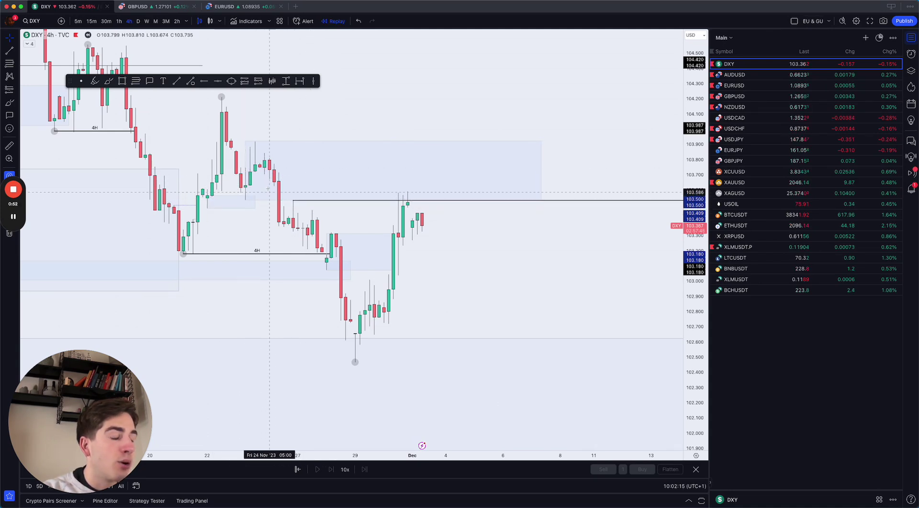
Examine the DXY 4-hour reaction at the 103.531 ray and the supply zone against the surrounding price structure.
left_click_drag(693, 353, 693, 309)
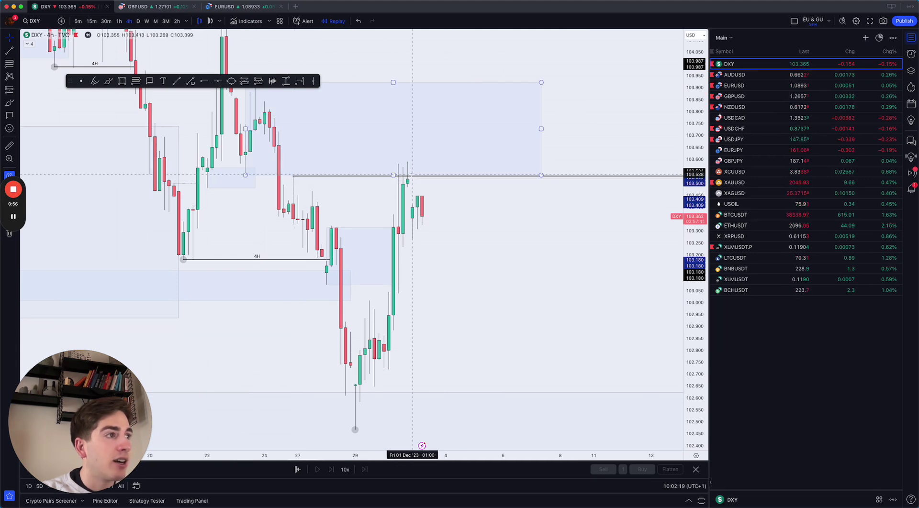
left_click_drag(620, 286, 621, 291)
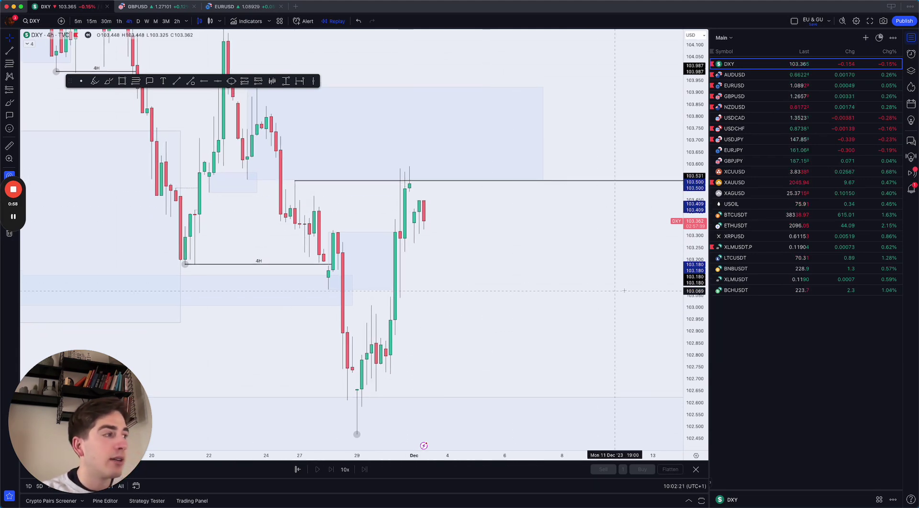
left_click_drag(689, 239, 689, 381)
scroll(621, 365, "down", 5)
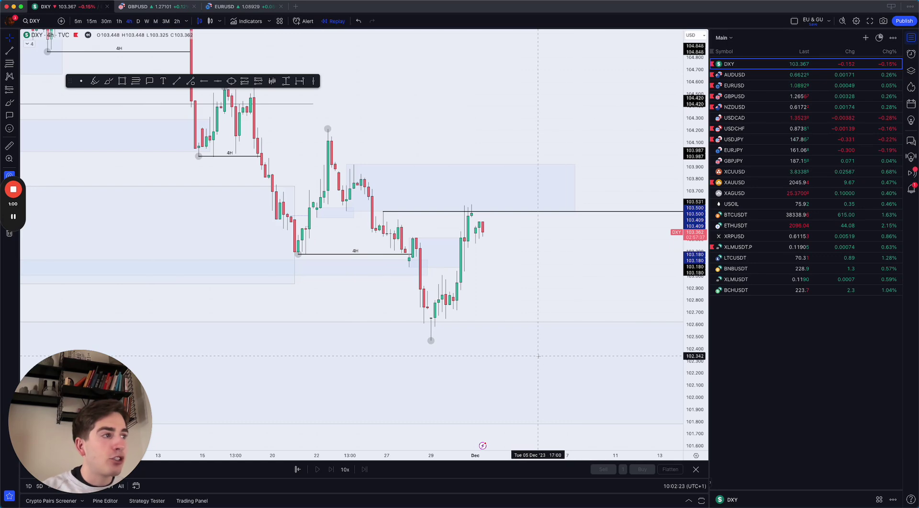
left_click_drag(593, 265, 573, 276)
left_click_drag(700, 319, 700, 341)
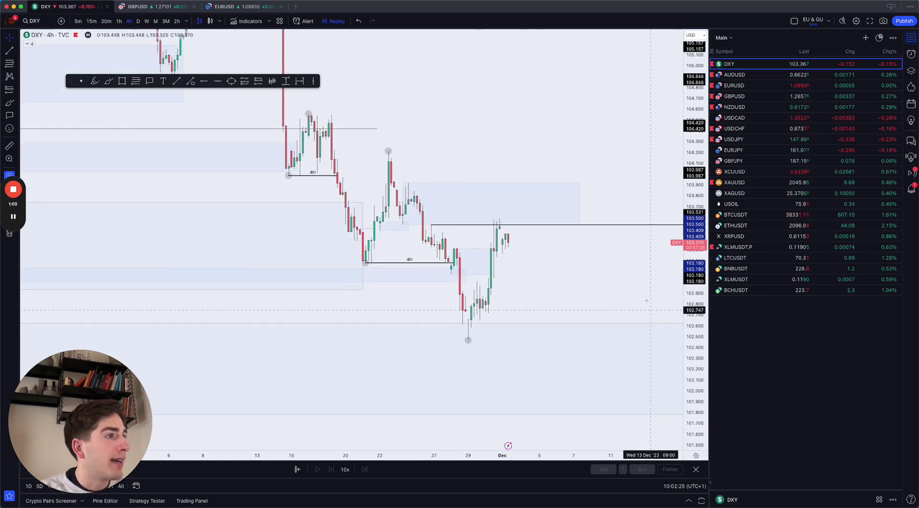
left_click_drag(620, 300, 475, 312)
scroll(476, 311, "down", 2)
left_click_drag(512, 267, 495, 271)
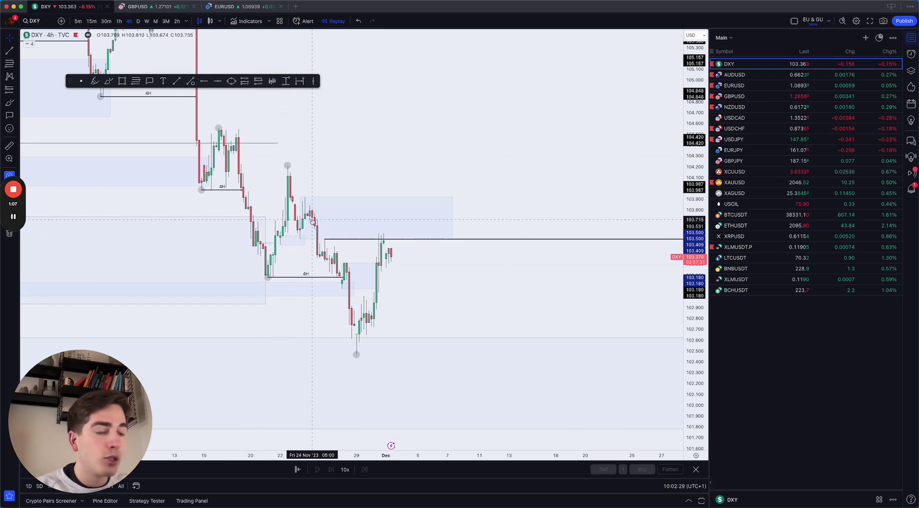
Sketch a bearish projection from the supply zone down to about 102.900 with the brush, undoing each stroke.
left_click(108, 82)
left_click_drag(388, 230, 410, 310)
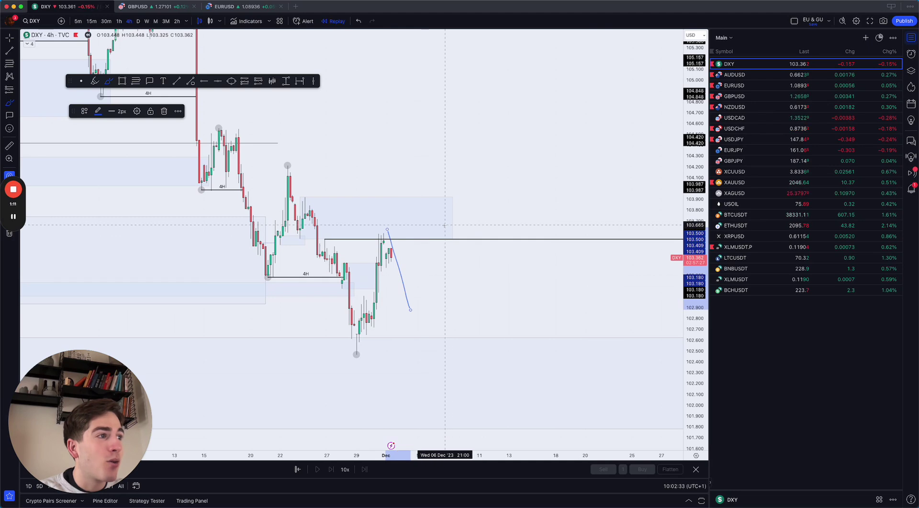
key("super+z")
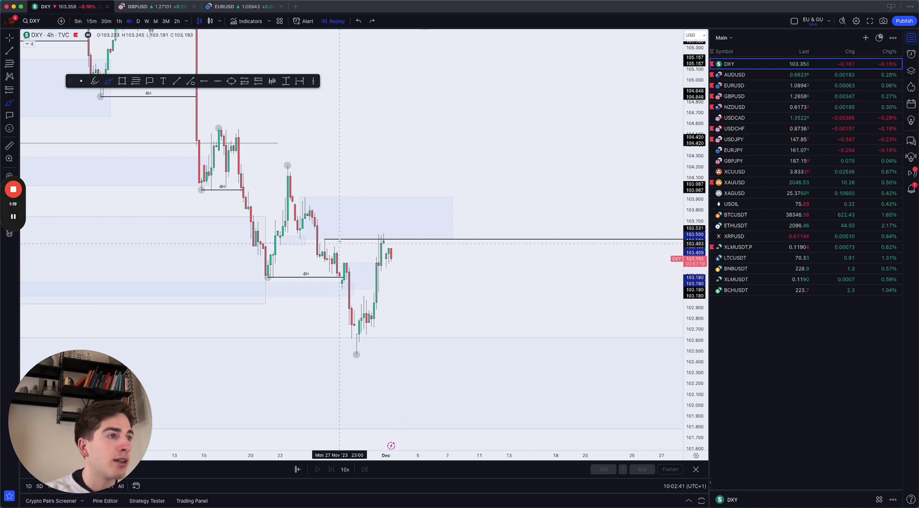
mouse_move(325, 206)
left_mouse_down()
mouse_move(285, 221)
mouse_move(317, 205)
left_mouse_up()
key("super+z")
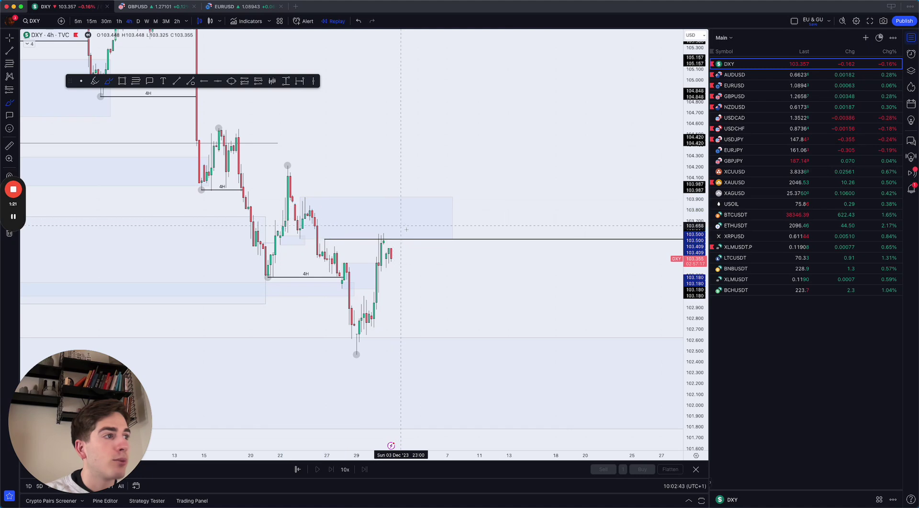
mouse_move(389, 228)
left_mouse_down()
mouse_move(410, 306)
mouse_move(418, 288)
left_mouse_up()
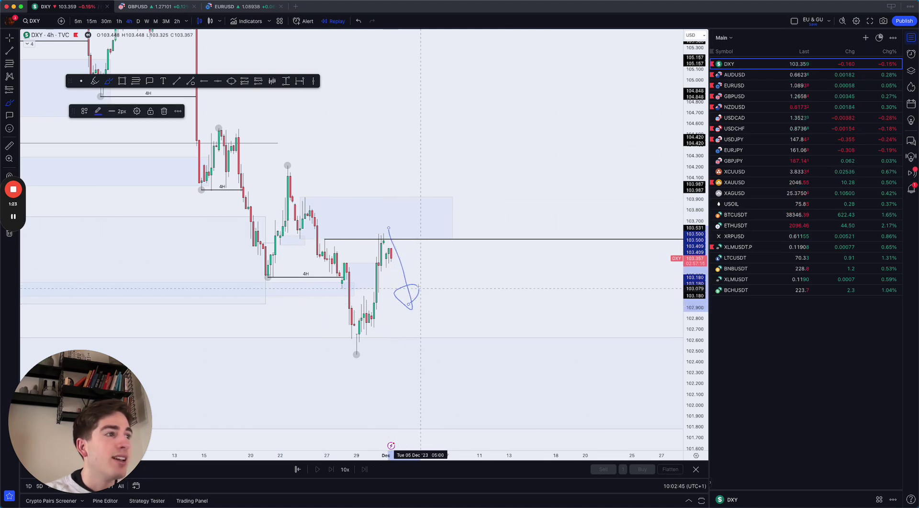
key("super+z")
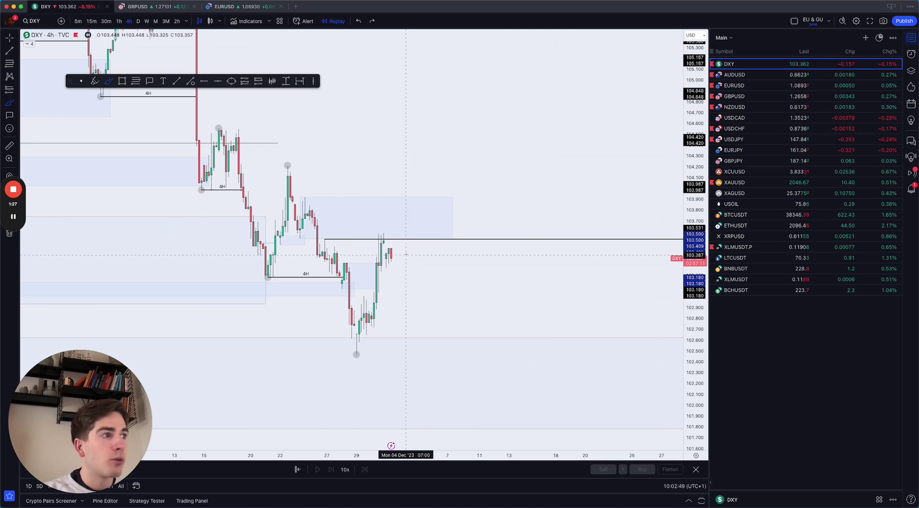
Try an upward brush stroke through the supply zone and a line along its upper edge, undoing both.
mouse_move(386, 240)
left_mouse_down()
mouse_move(400, 229)
mouse_move(406, 179)
left_mouse_up()
key("super+z")
left_click_drag(304, 197, 406, 199)
key("super+z")
Brush lines along the supply zone's upper edge and the 22 November swing high, with a bullish zigzag path breaking above both.
left_click_drag(305, 197, 366, 197)
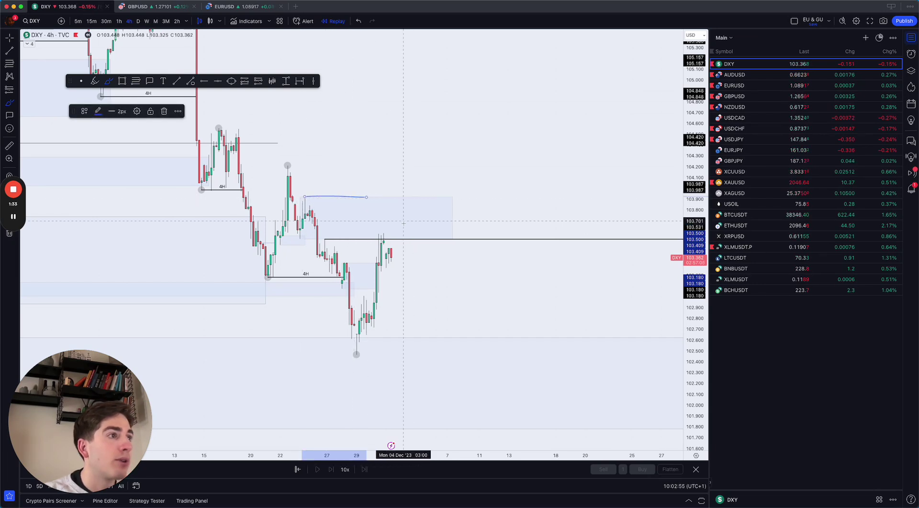
left_click_drag(392, 255, 418, 145)
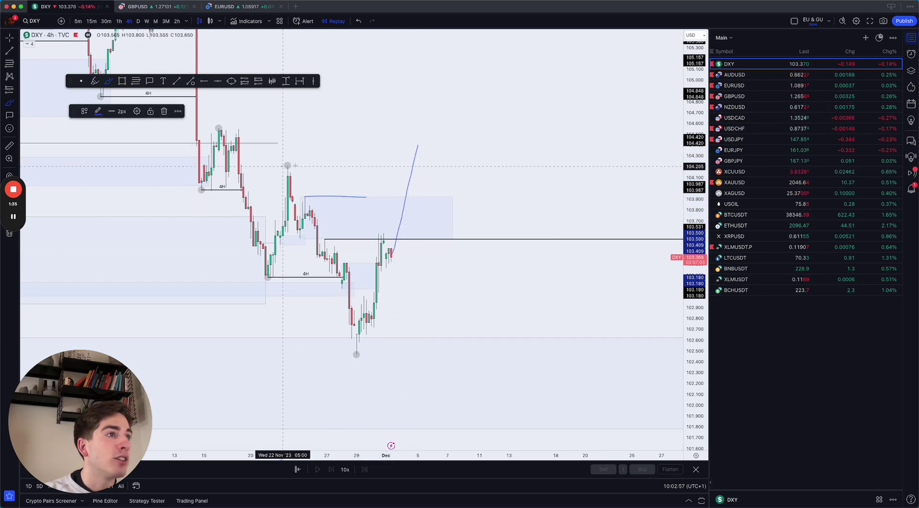
left_click_drag(282, 166, 469, 167)
left_click_drag(418, 144, 516, 43)
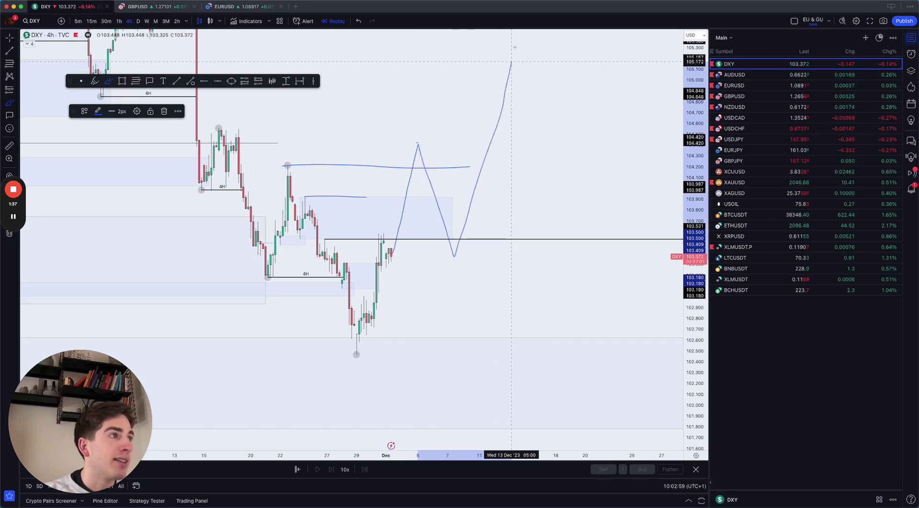
key("Escape")
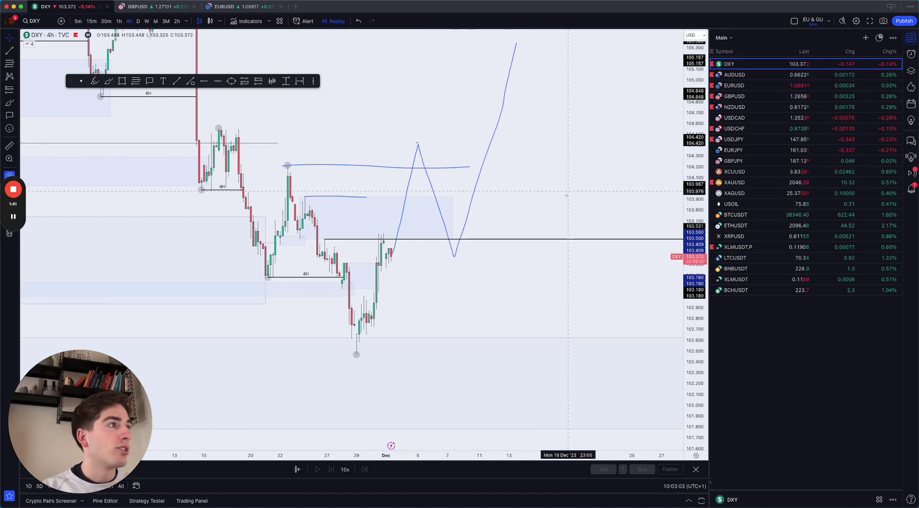
Switch DXY to the daily timeframe and examine price against the higher-timeframe zones and levels.
left_click_drag(566, 195, 565, 259)
scroll(565, 259, "down", 2)
left_click(138, 22)
scroll(522, 316, "down", 5)
left_click_drag(572, 312, 520, 326)
mouse_move(381, 354)
left_mouse_down()
mouse_move(331, 358)
mouse_move(292, 376)
mouse_move(308, 378)
left_mouse_up()
left_click(108, 81)
mouse_move(358, 188)
left_mouse_down()
mouse_move(364, 176)
mouse_move(395, 190)
left_mouse_up()
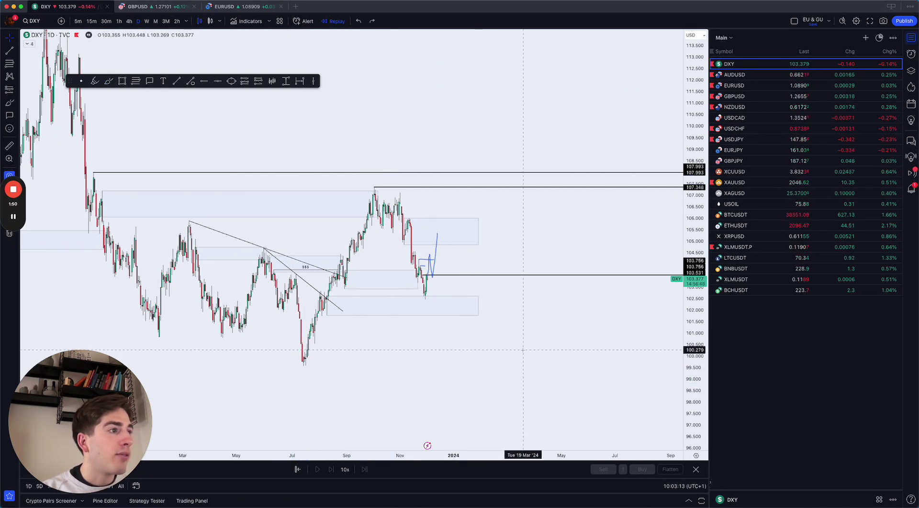
Return to the 4-hour timeframe and open the EURUSD chart, framing its recent price action.
left_click(129, 21)
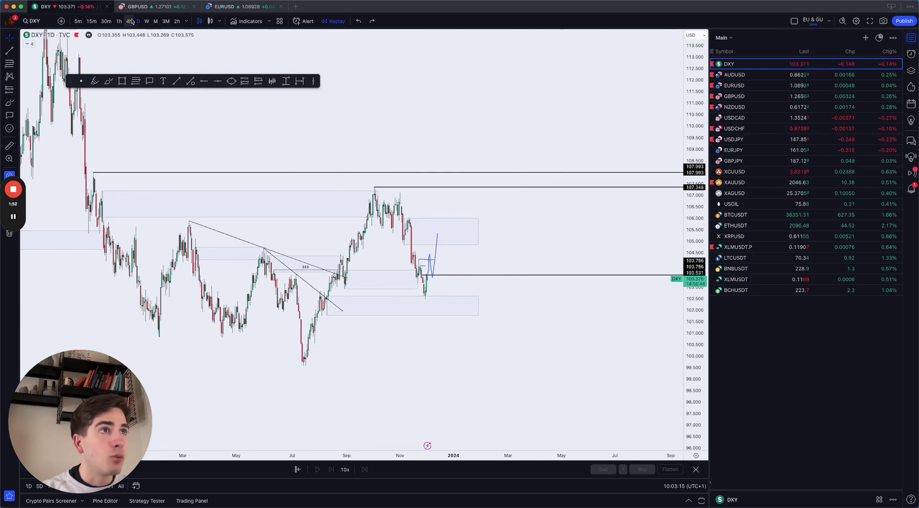
left_click(774, 85)
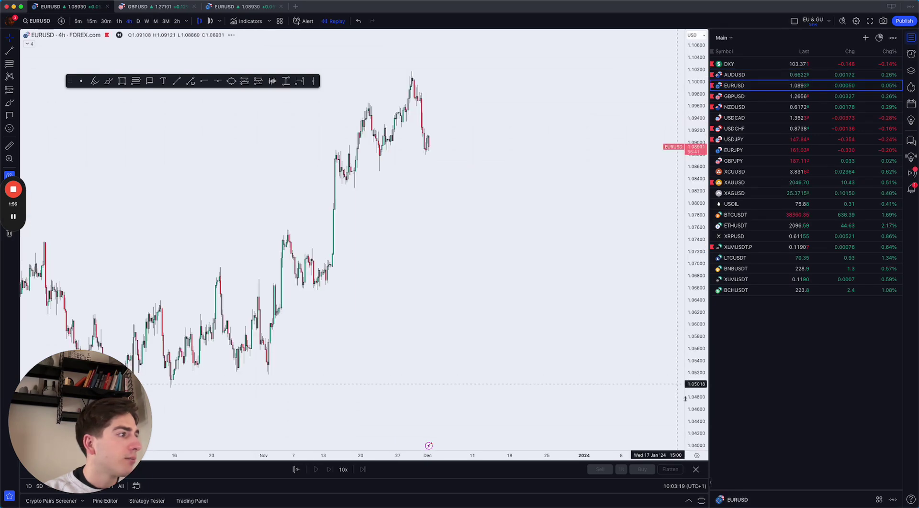
scroll(545, 296, "up", 1)
left_click_drag(485, 266, 530, 353)
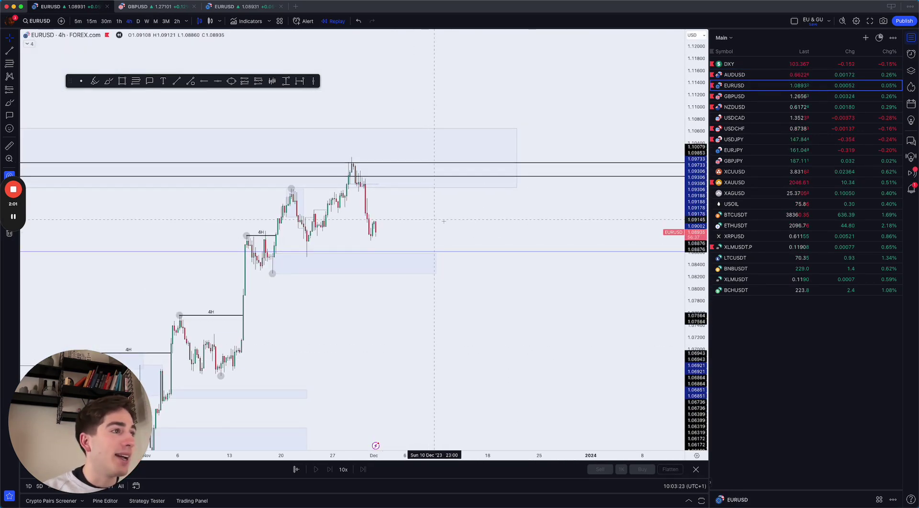
Examine EURUSD on the 4-hour and daily timeframes where price meets the supply zone around 1.10079 and 1.09853.
scroll(444, 222, "up", 1)
left_click_drag(693, 402, 694, 381)
scroll(228, 173, "up", 1)
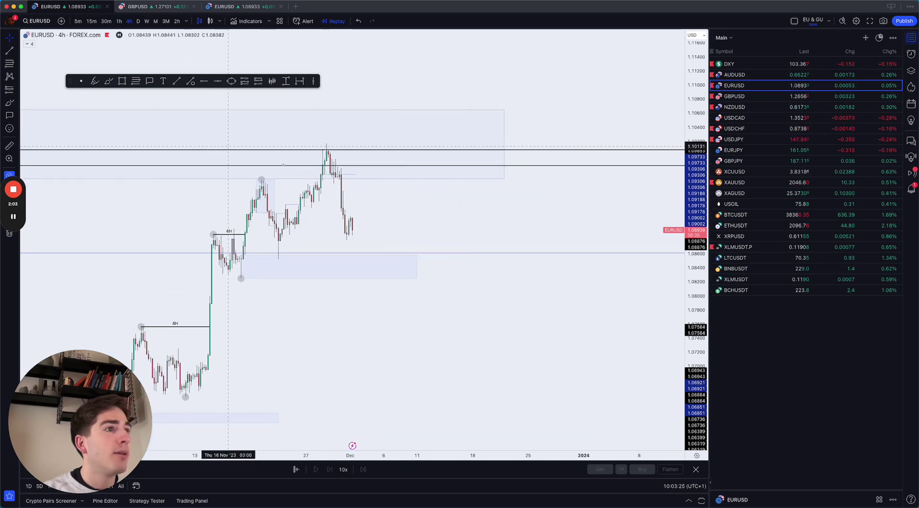
left_click_drag(405, 225, 418, 263)
left_click_drag(695, 412, 695, 316)
scroll(349, 246, "up", 2)
scroll(192, 247, "down", 8)
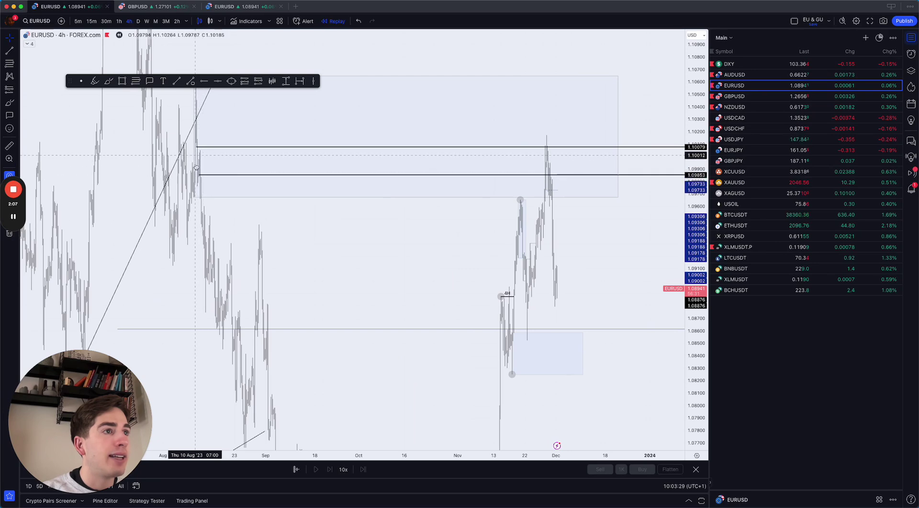
left_click(137, 21)
left_click_drag(694, 183, 694, 450)
scroll(457, 330, "up", 5)
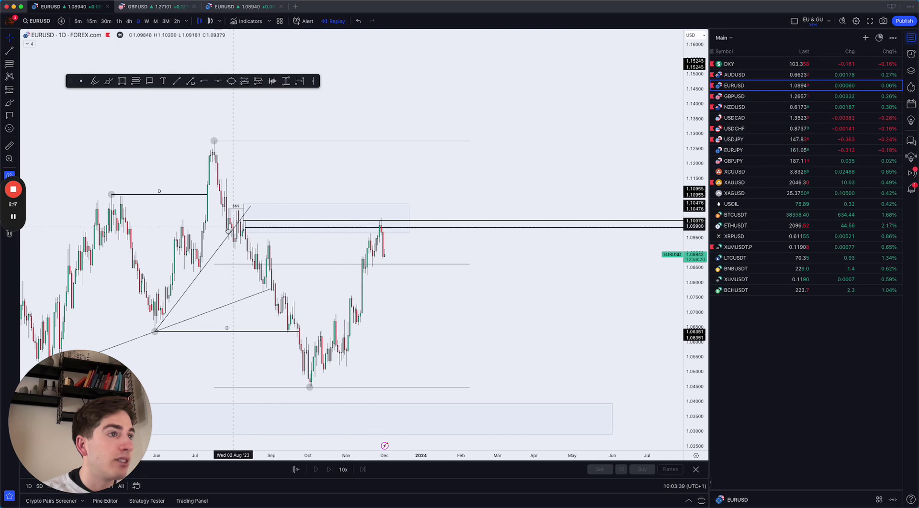
On the 4-hour timeframe, brush a break line from the swing high near 1.096 to the later rally and handwrite a D above it.
left_click(129, 21)
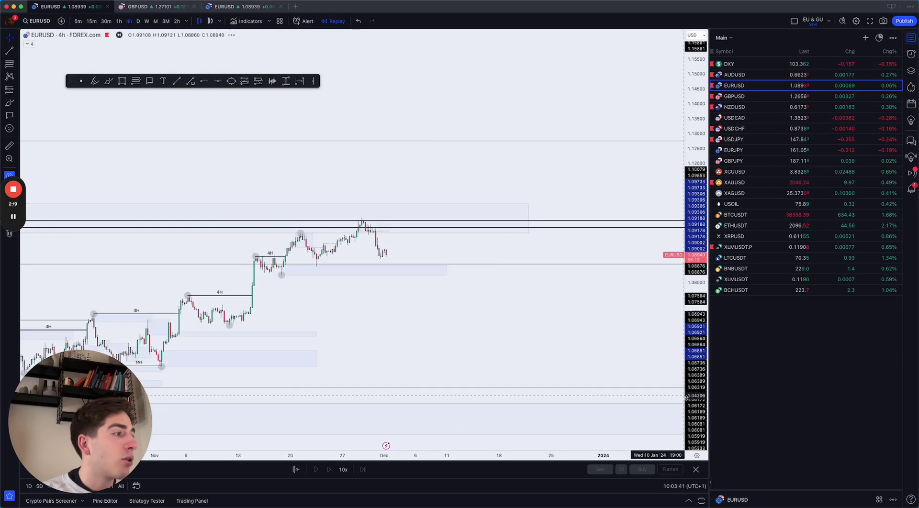
scroll(397, 221, "up", 2)
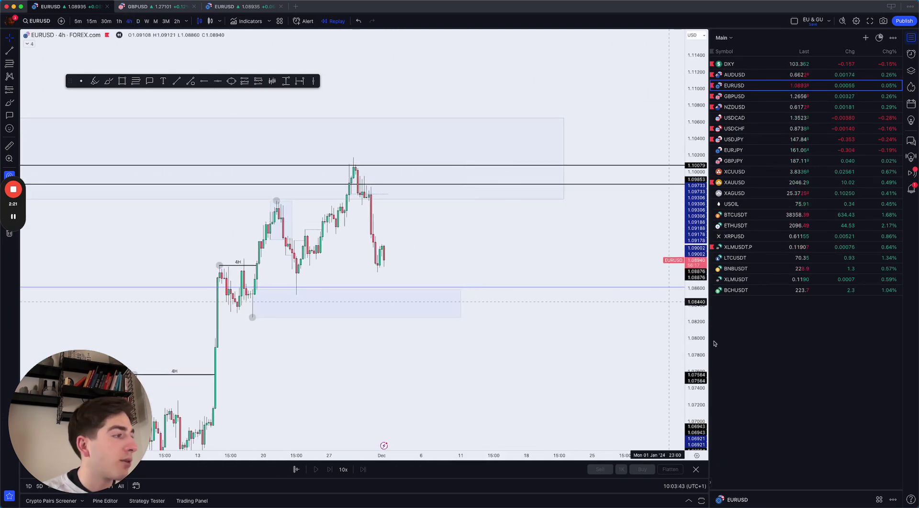
scroll(458, 273, "up", 2)
scroll(457, 274, "up", 1)
left_click(223, 167)
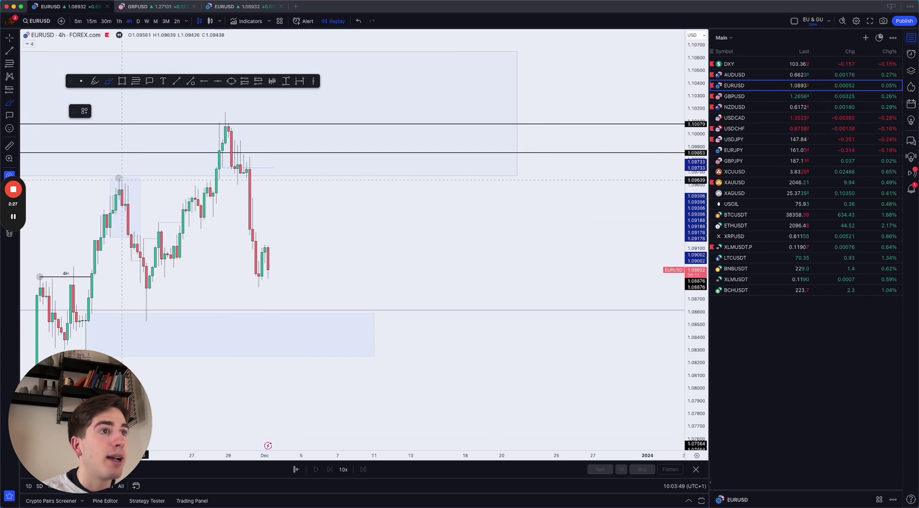
left_click_drag(118, 178, 218, 175)
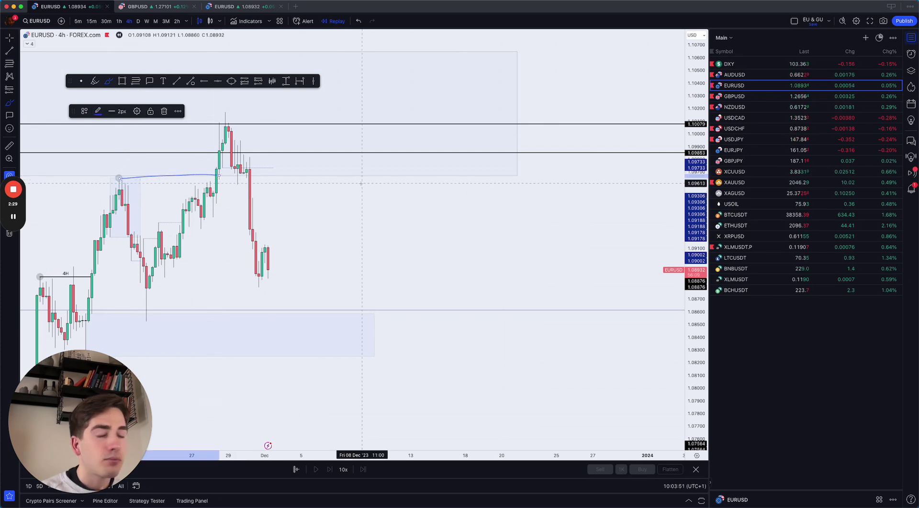
left_click_drag(153, 137, 161, 173)
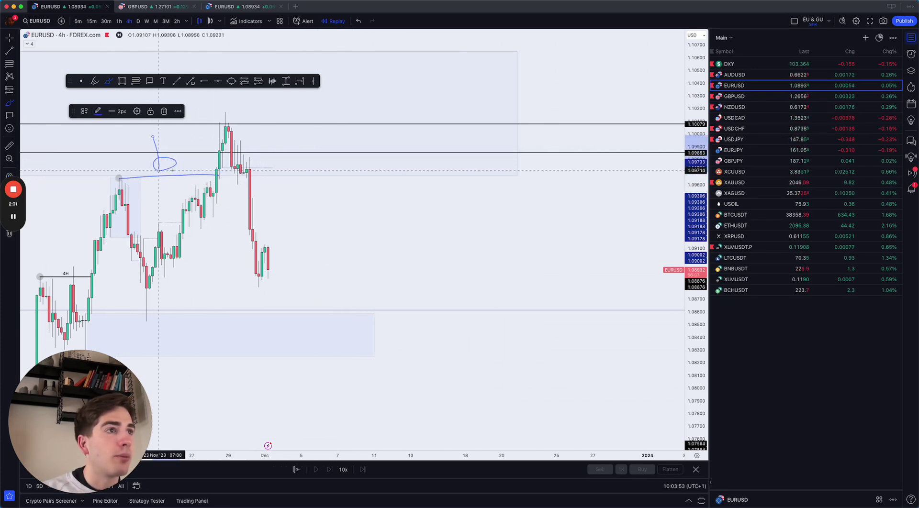
Sketch an example rally and pullback path plus strokes around the late-November EURUSD high, and undo these drawings.
mouse_move(341, 287)
left_mouse_down()
mouse_move(402, 139)
mouse_move(418, 123)
mouse_move(437, 169)
mouse_move(453, 131)
left_mouse_up()
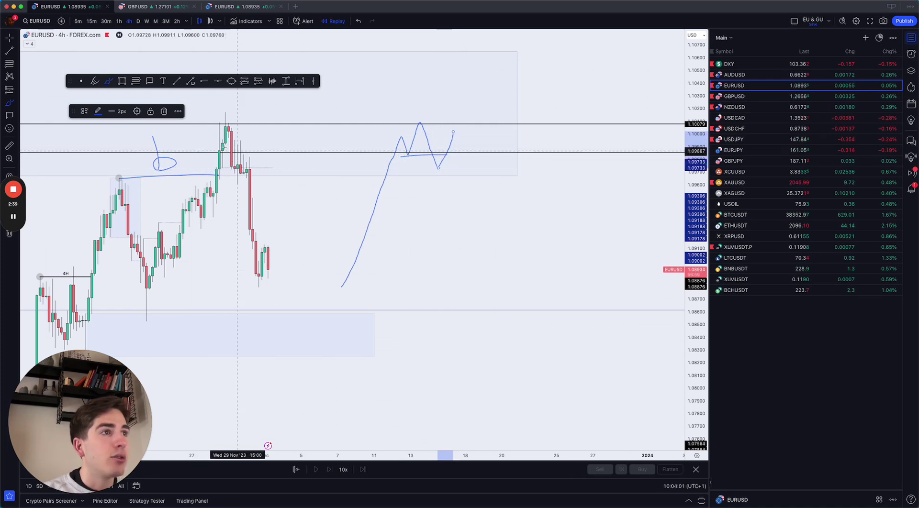
left_click_drag(224, 167, 274, 163)
left_click_drag(221, 113, 268, 111)
left_click_drag(238, 139, 264, 245)
key("super+z")
key("super+z")
key("super+z")
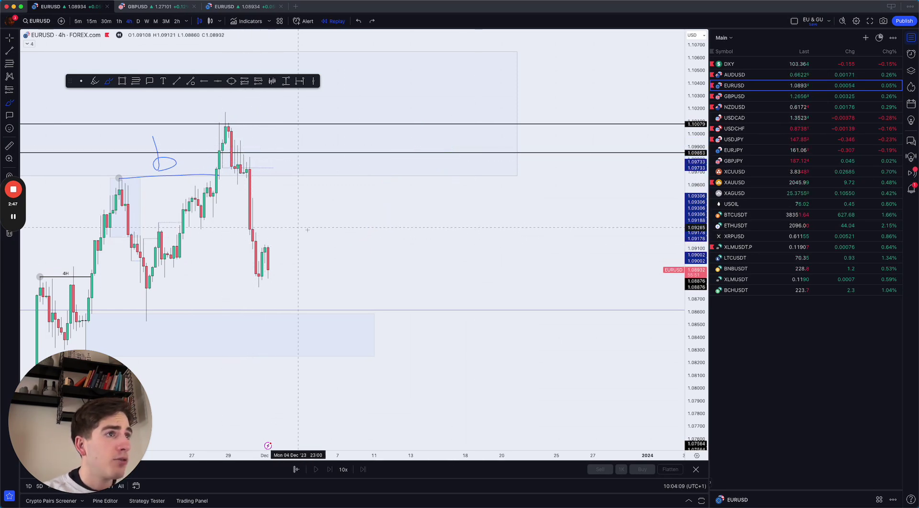
Undo the handwritten D and place a circle marker on the swing low near 1.0852, just above the demand zone.
key("super+z")
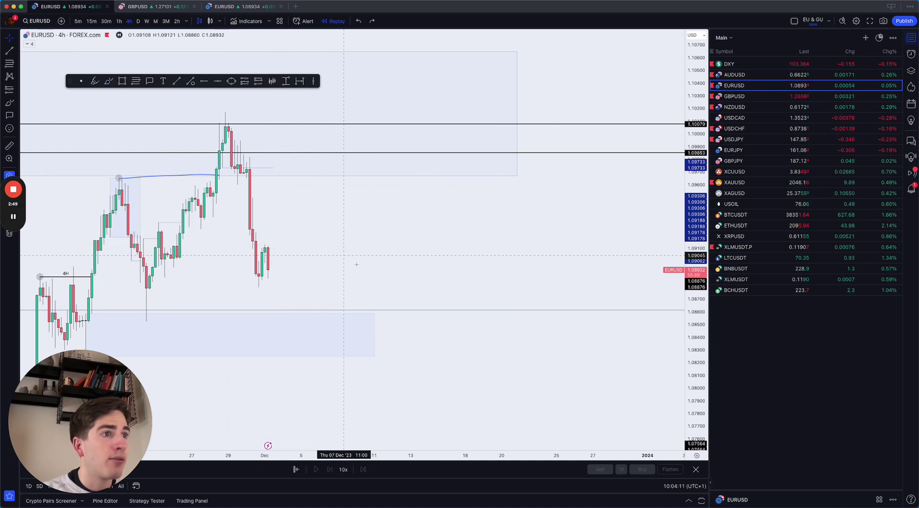
scroll(357, 265, "down", 1)
left_click_drag(409, 272, 403, 237)
scroll(126, 93, "up", 1)
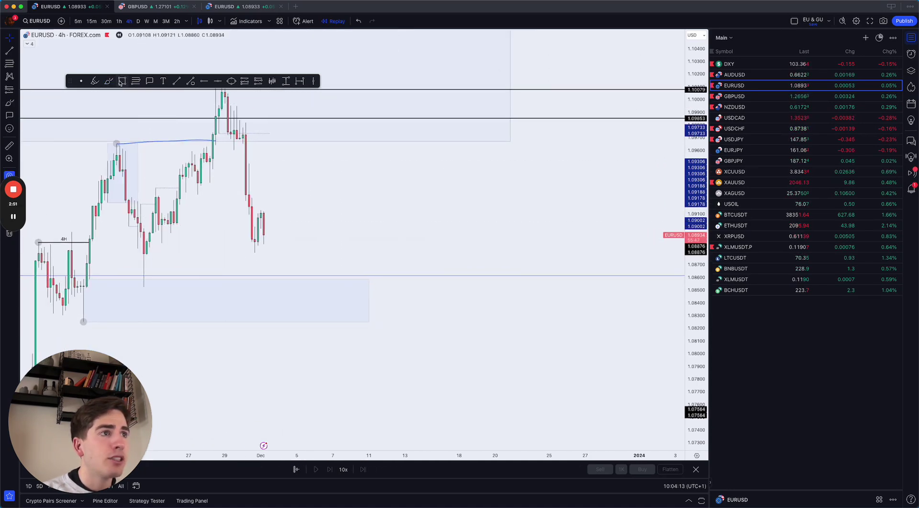
left_click(121, 81)
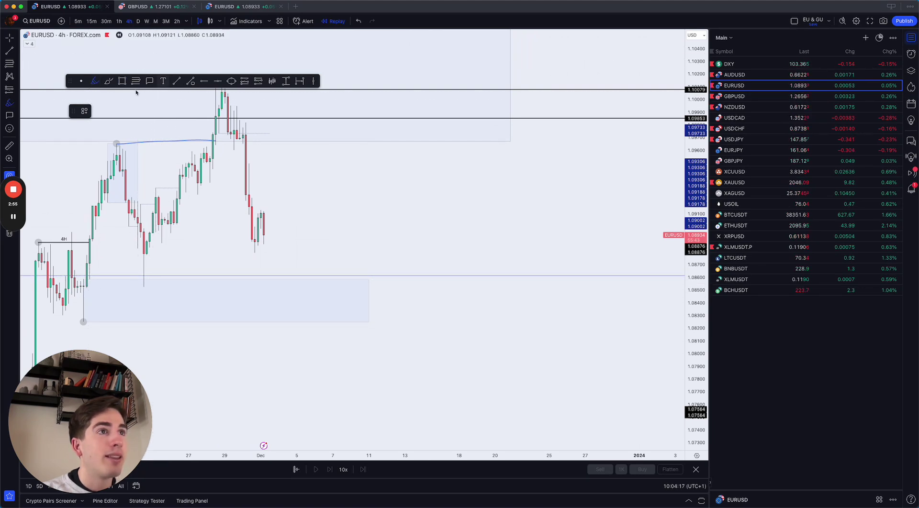
left_click(144, 288)
left_click(417, 211)
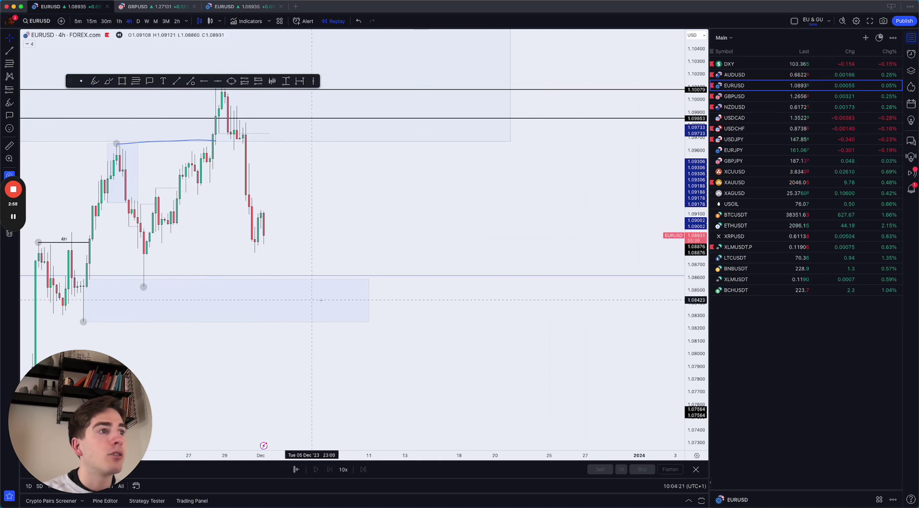
left_click_drag(327, 256, 332, 278)
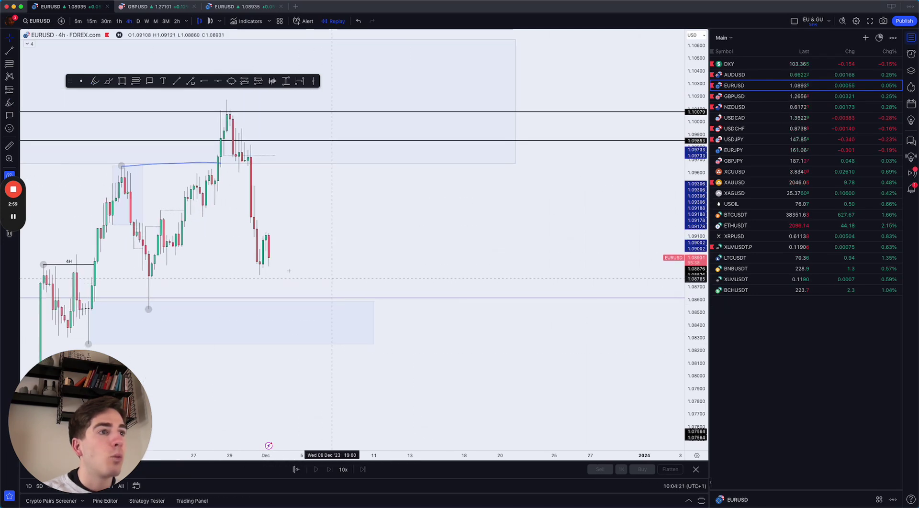
Draw a Fibonacci retracement with the FIB Licht Scherm template from the swing low near 1.0852 up to the late-November swing high.
left_click(135, 82)
left_click(84, 112)
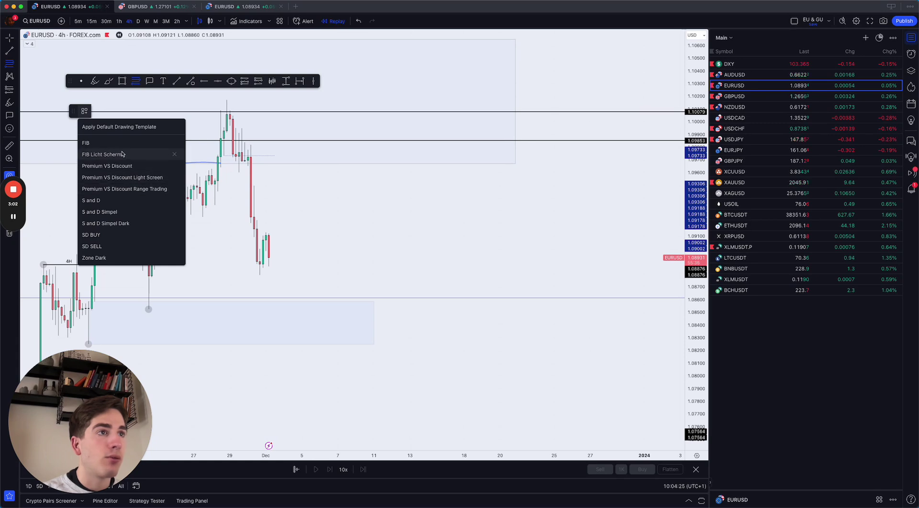
left_click(120, 156)
left_click(148, 309)
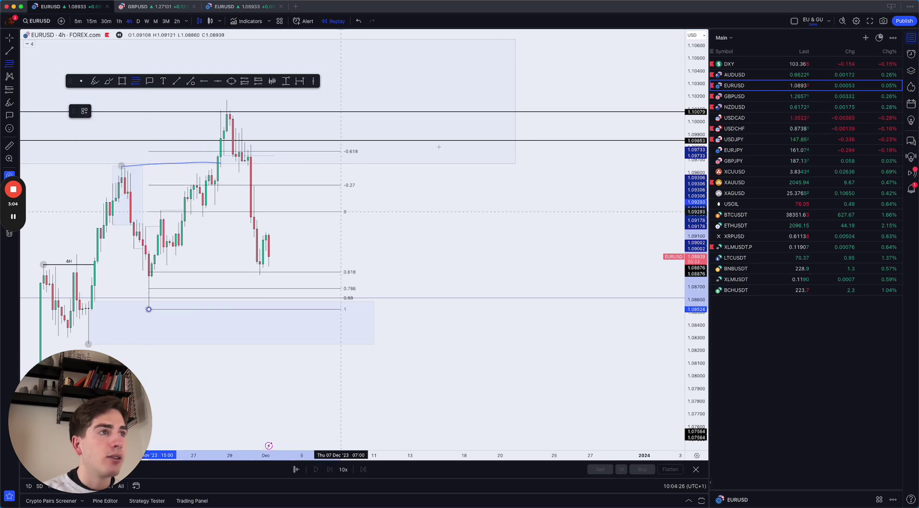
left_click(491, 100)
right_click(592, 219)
left_click(509, 184)
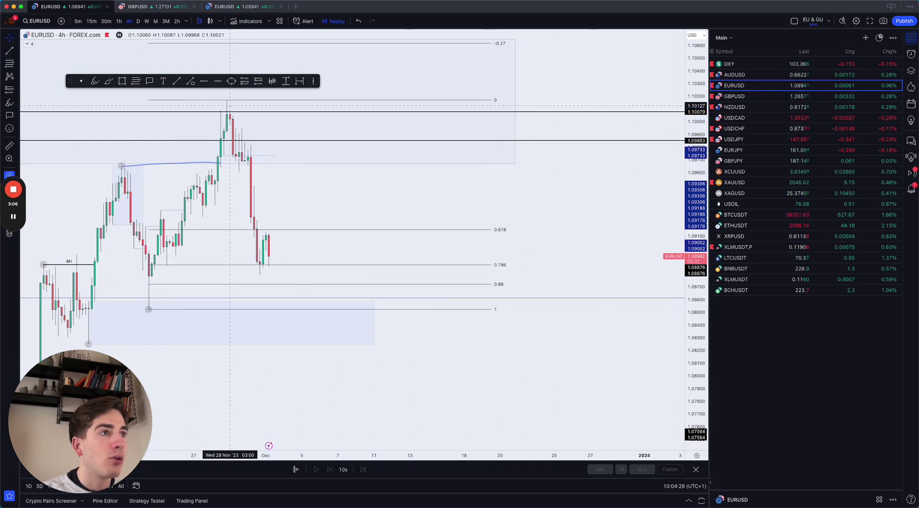
Place a circle marker on the late-November swing high at the retracement's 0 level.
left_click(84, 112)
left_click(98, 176)
left_click(226, 100)
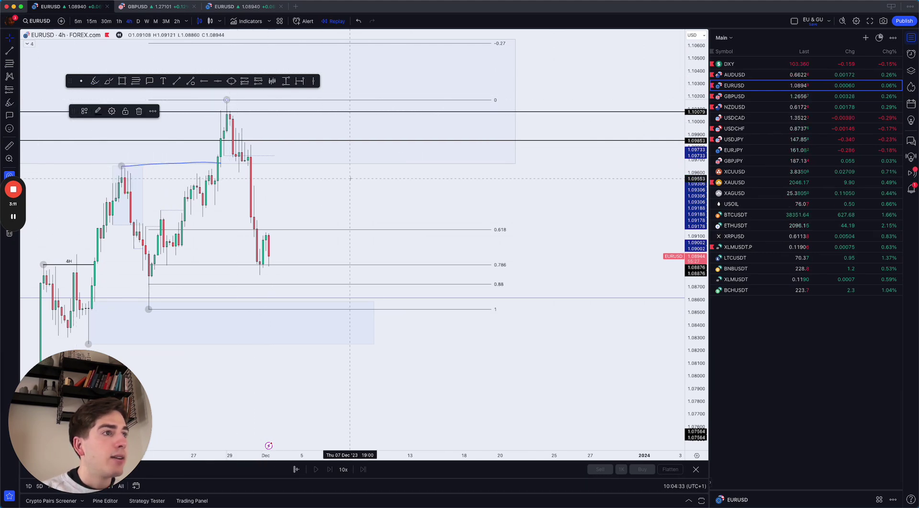
key("Escape")
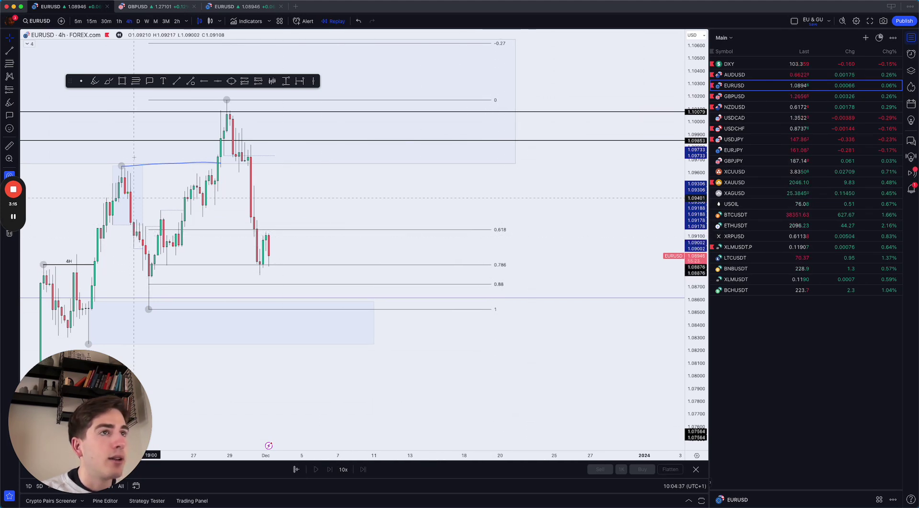
Draw a small demand rectangle just below the 0.618 level, and check the drop on the 1-hour timeframe before returning to 4-hour.
left_click(110, 82)
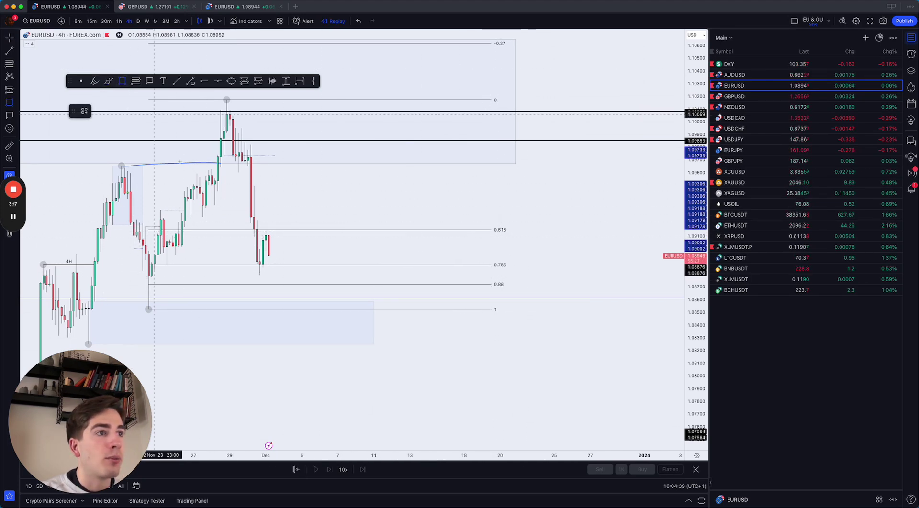
mouse_move(178, 235)
left_mouse_down()
mouse_move(181, 245)
mouse_move(256, 241)
left_mouse_up()
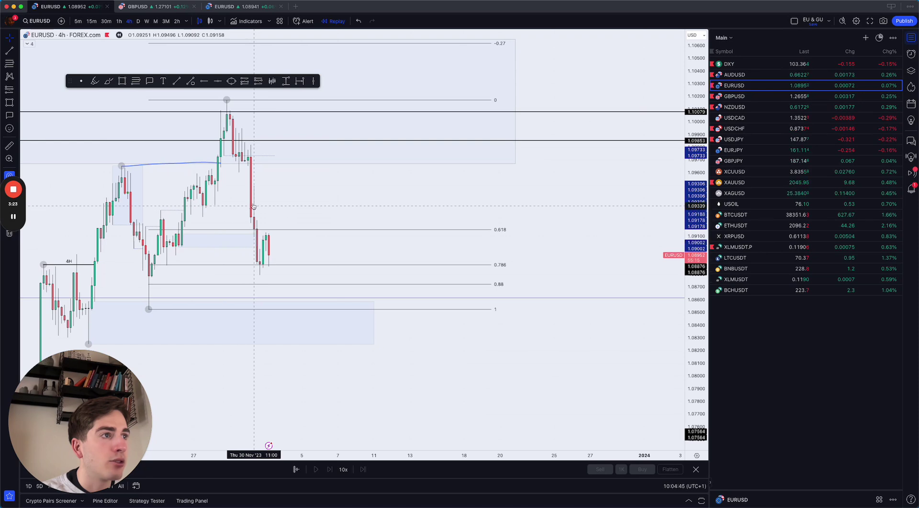
left_click(119, 21)
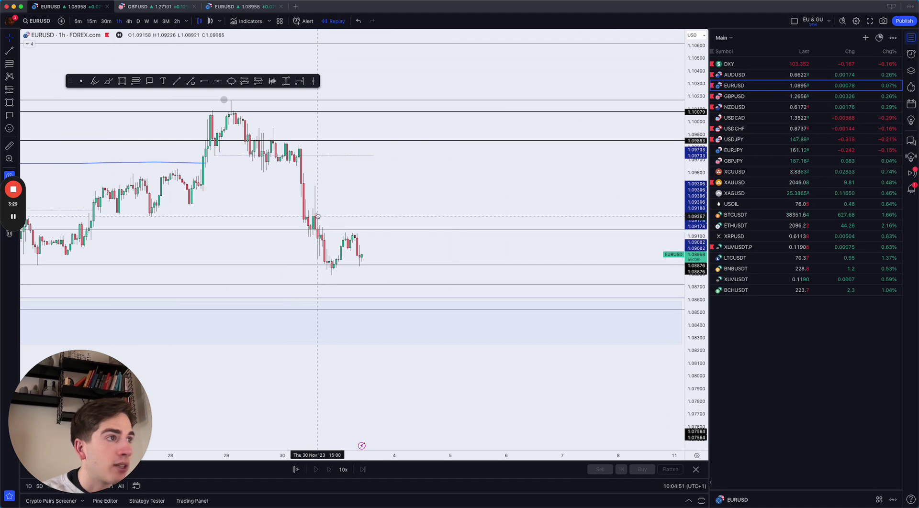
left_click(128, 21)
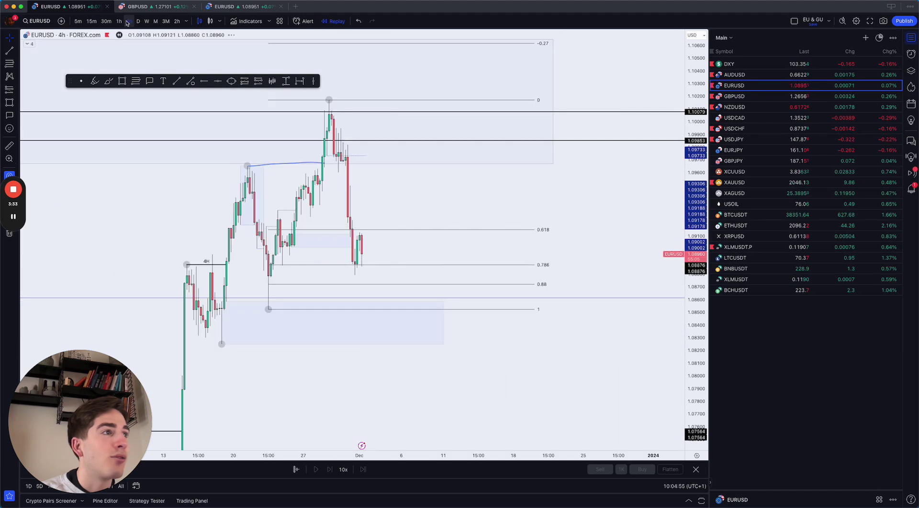
scroll(325, 206, "up", 3)
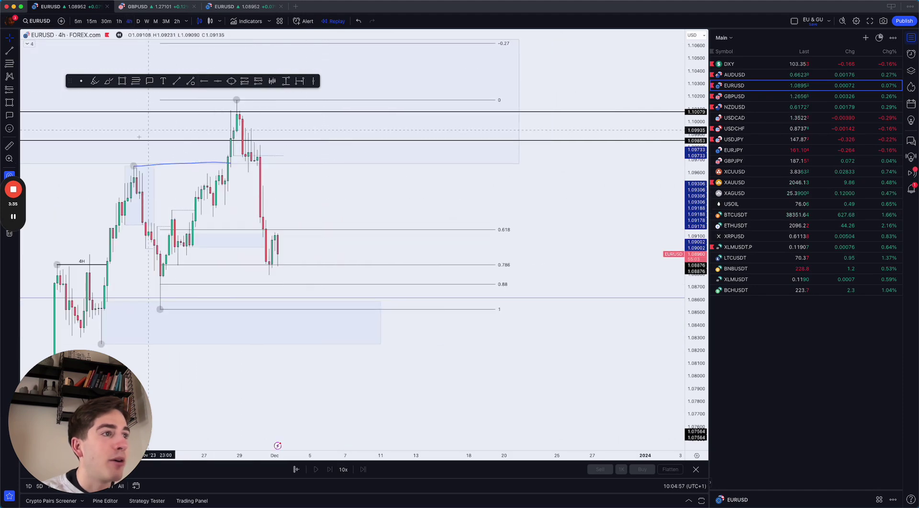
scroll(217, 168, "up", 1)
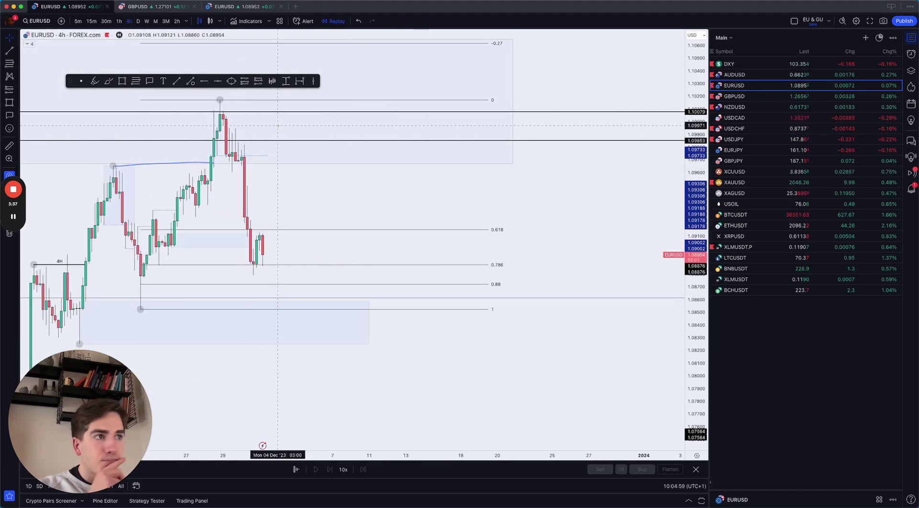
Draw a horizontal trend line from the lower high at about 1.0982 to 8 December.
left_click(112, 83)
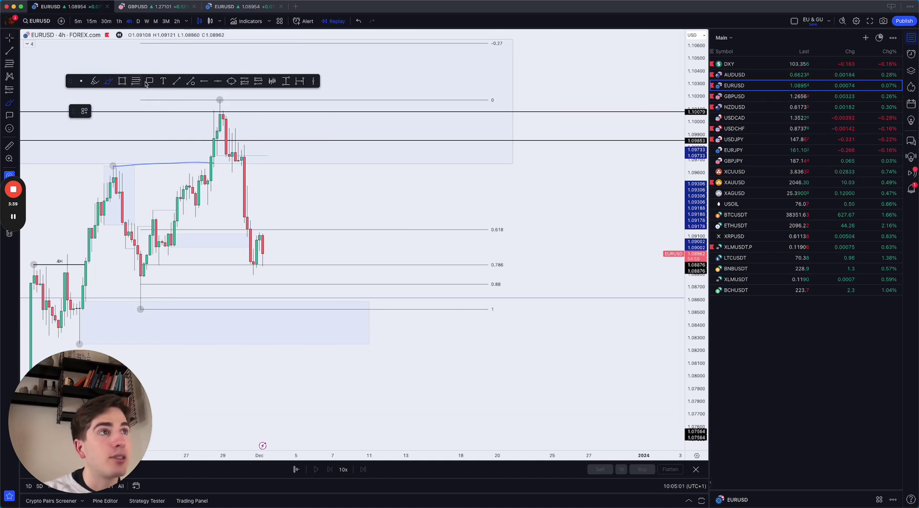
left_click(244, 144)
left_click(387, 177)
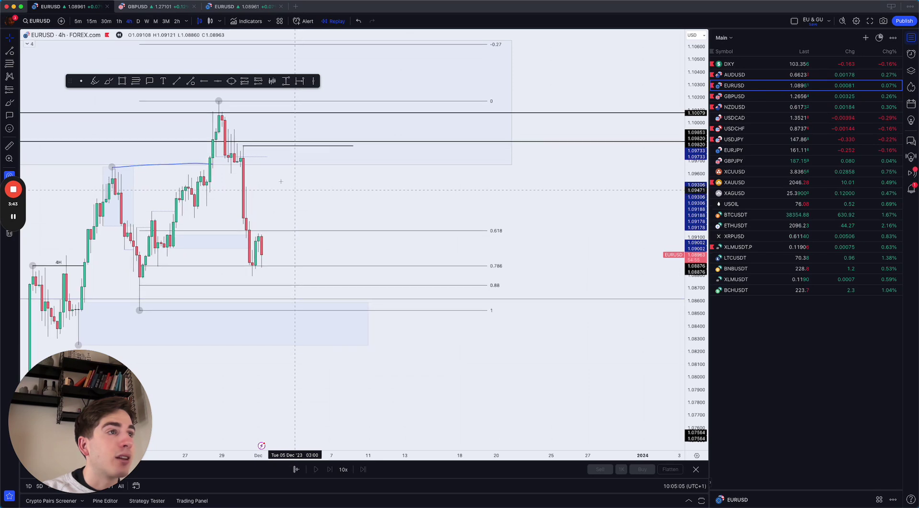
left_click(243, 146)
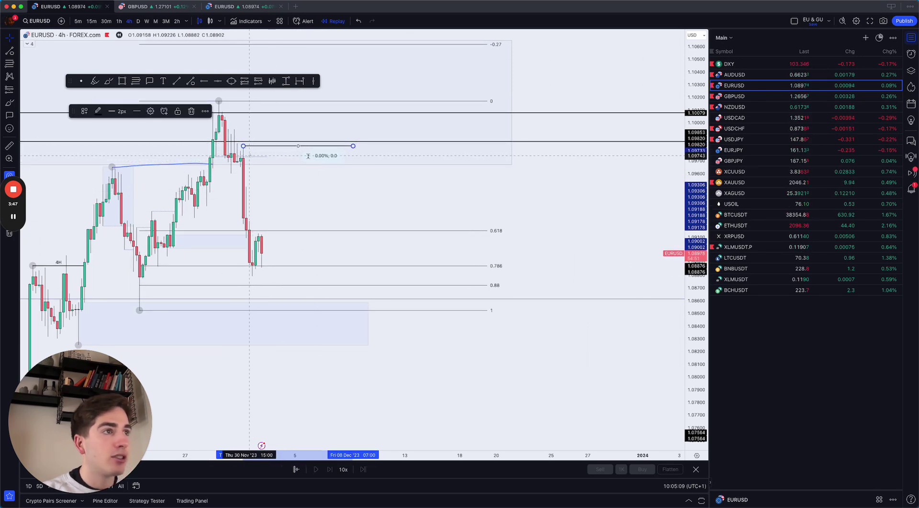
left_click(298, 204)
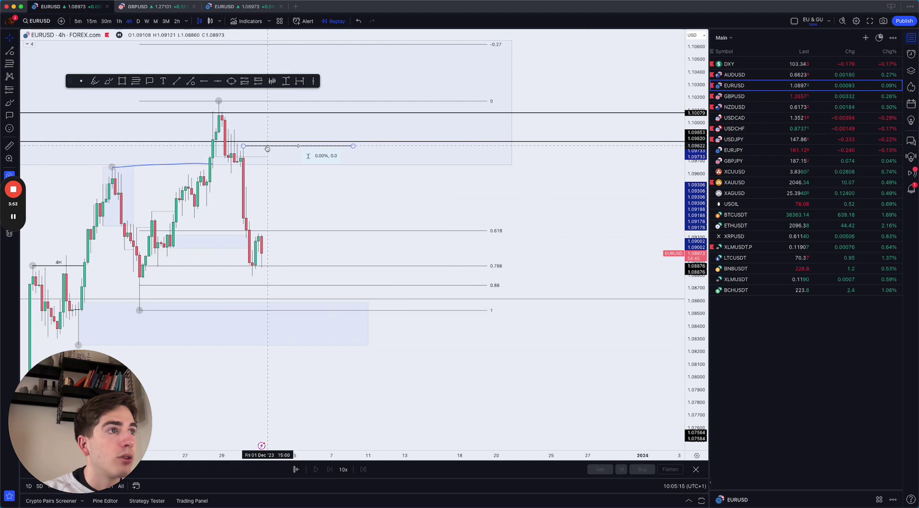
Move the trend line up to the 29 November lower high near 1.0995 and apply the 4H CHoCH template to it.
left_click_drag(267, 149, 234, 129)
left_click(386, 132)
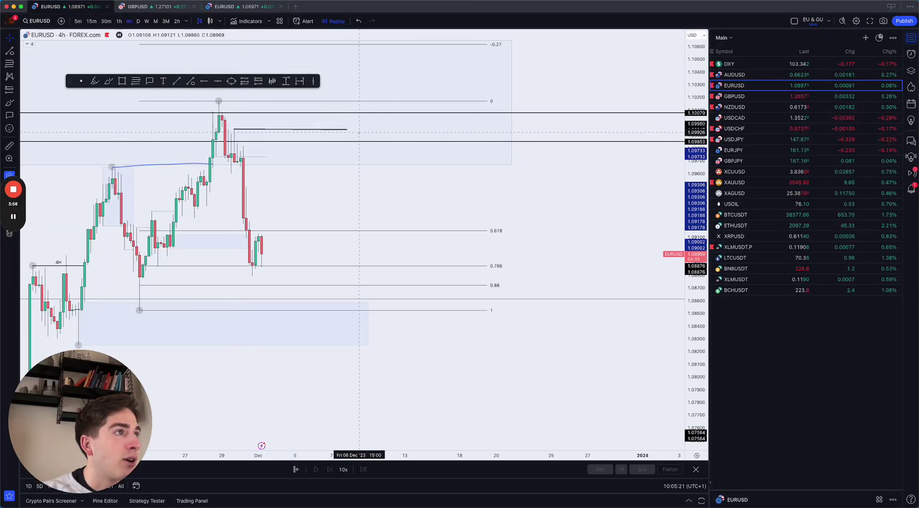
left_click(347, 130)
left_click(84, 111)
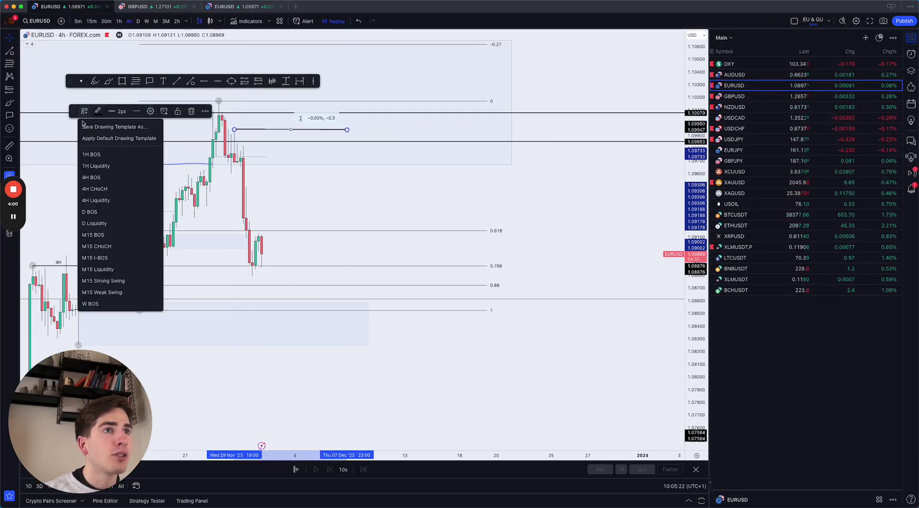
left_click(110, 191)
left_click(368, 214)
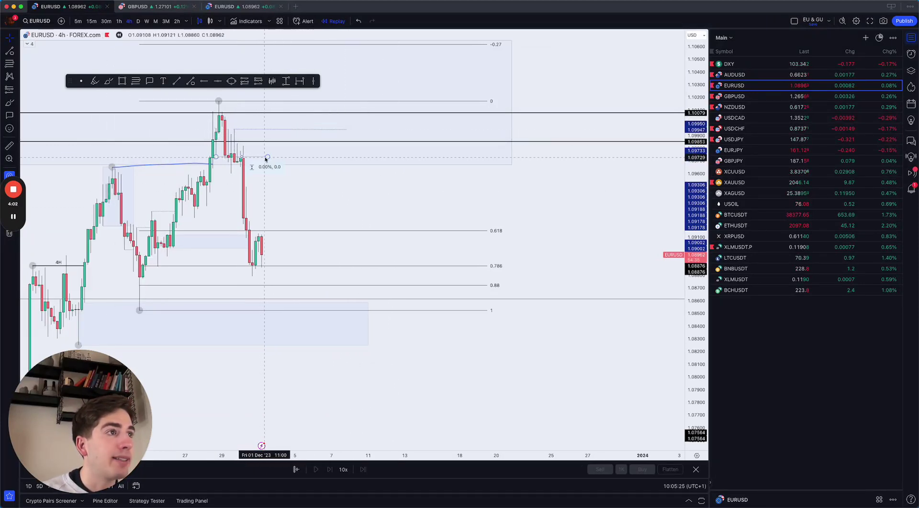
Draw a supply zone rectangle from about 1.0960 up to the CHoCH line, extending from 29 November to mid-December.
left_click(122, 81)
left_click(231, 174)
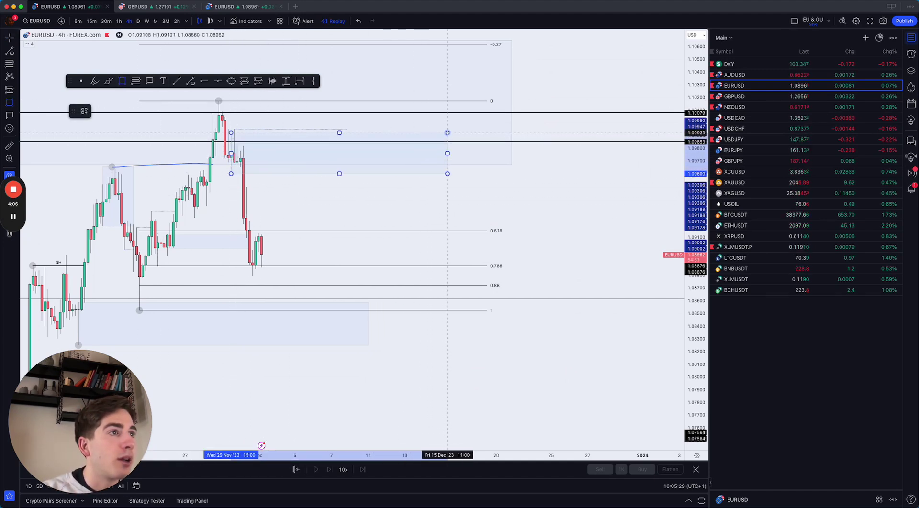
left_click(447, 129)
right_click(376, 190)
left_click(335, 187)
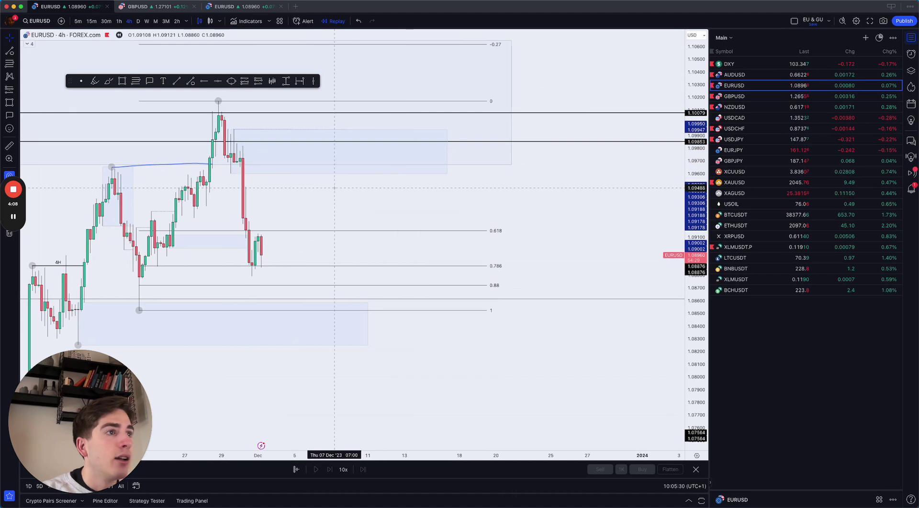
Sketch a projected drop from the current price and a circle around the candles starting the new supply zone, undoing both drawings.
left_click(109, 84)
mouse_move(265, 252)
left_mouse_down()
mouse_move(310, 154)
mouse_move(338, 394)
left_mouse_up()
key("super+z")
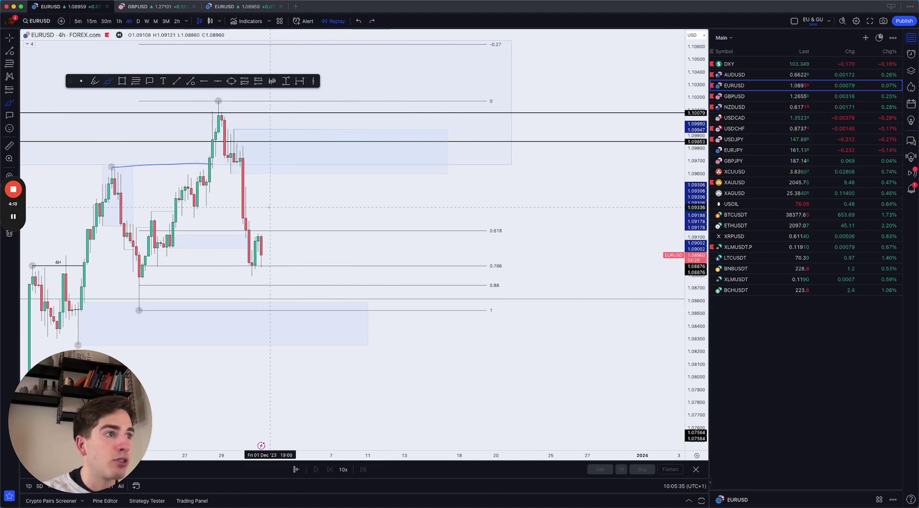
mouse_move(263, 138)
left_mouse_down()
mouse_move(237, 130)
mouse_move(218, 143)
left_mouse_up()
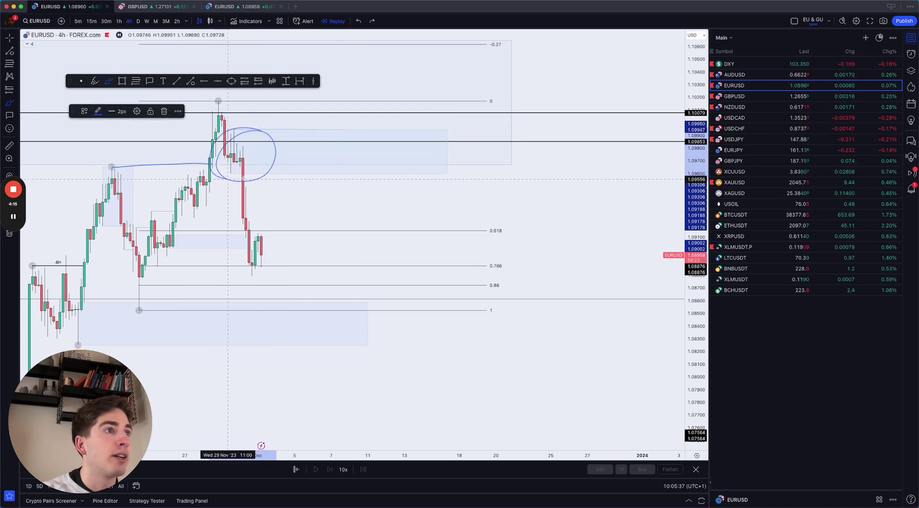
key("super+z")
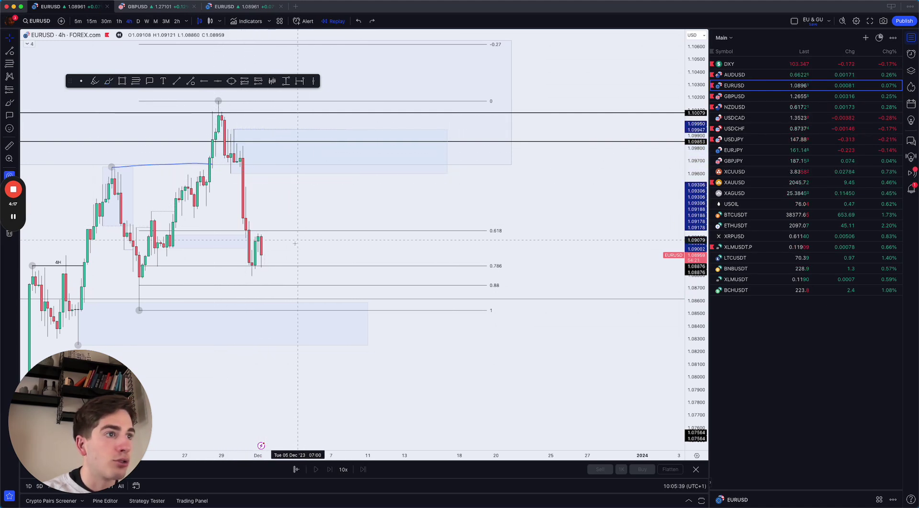
Brush short lines at the minor highs and lows of the late-November rally, circle key reaction points and trace the following drop.
scroll(295, 243, "down", 2)
left_click(108, 81)
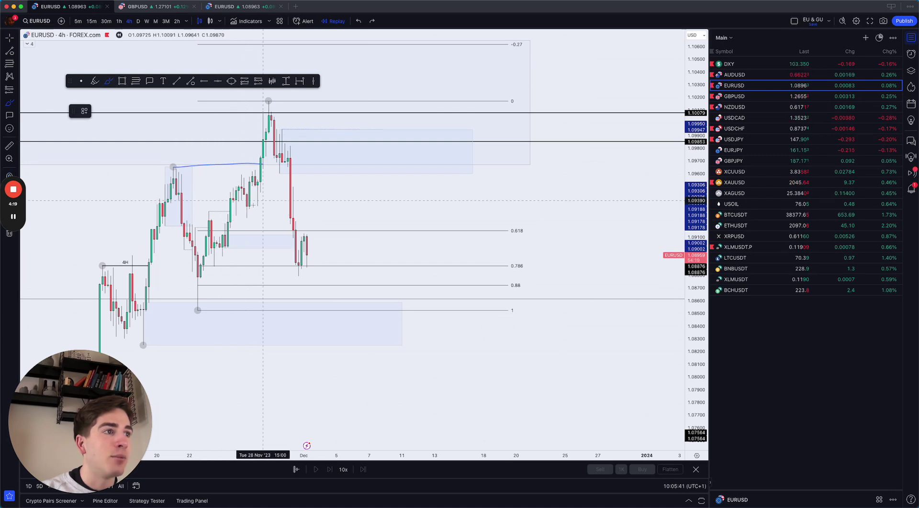
left_click_drag(229, 185, 260, 182)
left_click_drag(232, 217, 260, 213)
left_click_drag(250, 174, 281, 170)
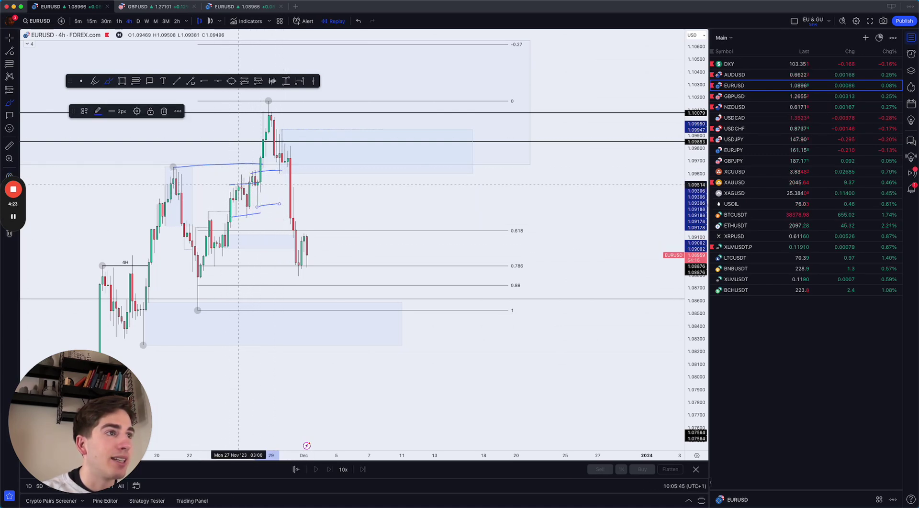
left_click_drag(251, 172, 296, 170)
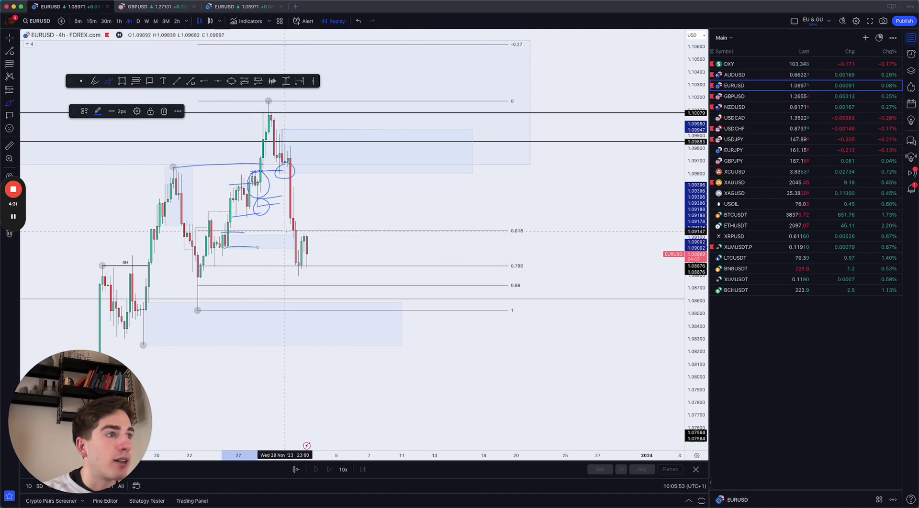
left_click_drag(293, 238, 295, 186)
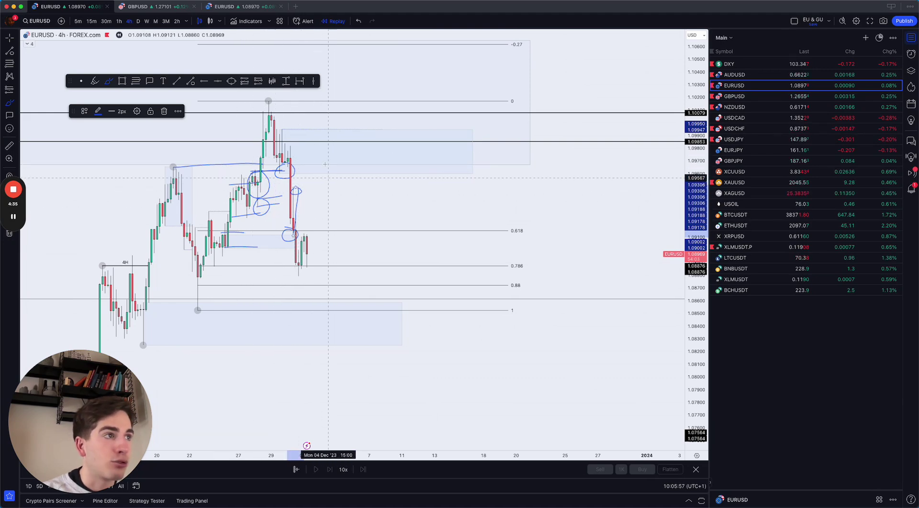
Sketch a projected path down from the supply zone, delete it, and undo the most recent circles and brush strokes.
left_click_drag(324, 130, 400, 273)
key("BackSpace")
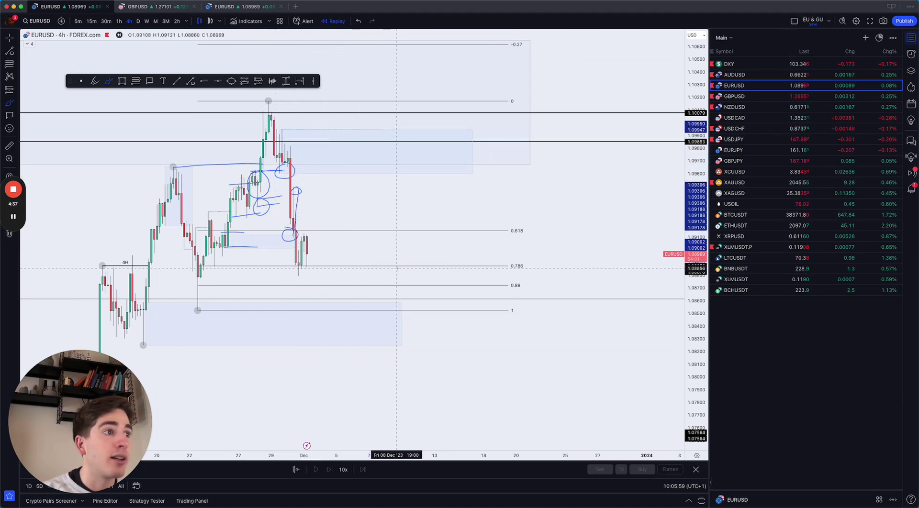
key("super+z")
key("super+z")
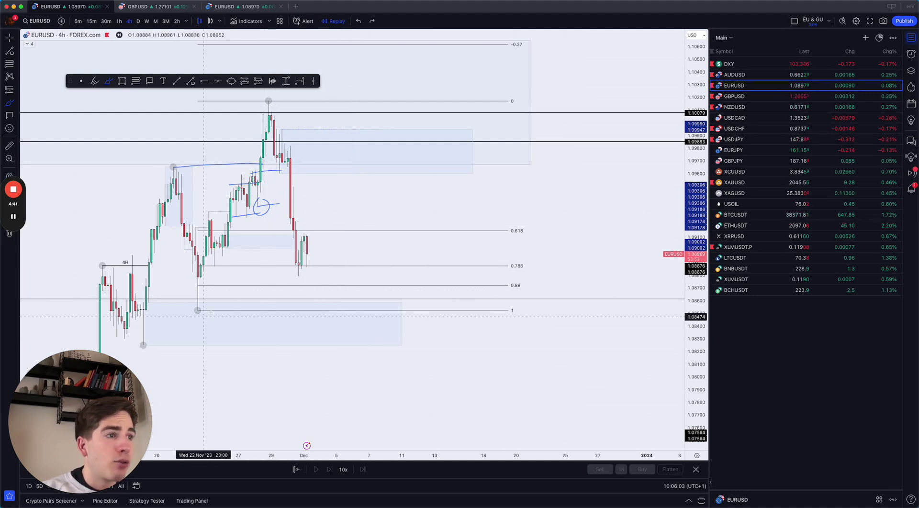
Brush an arc under the 22 November swing low, and sketch then undo a projected drop-and-rebound path and a circle around the supply candles.
left_click_drag(181, 301, 223, 298)
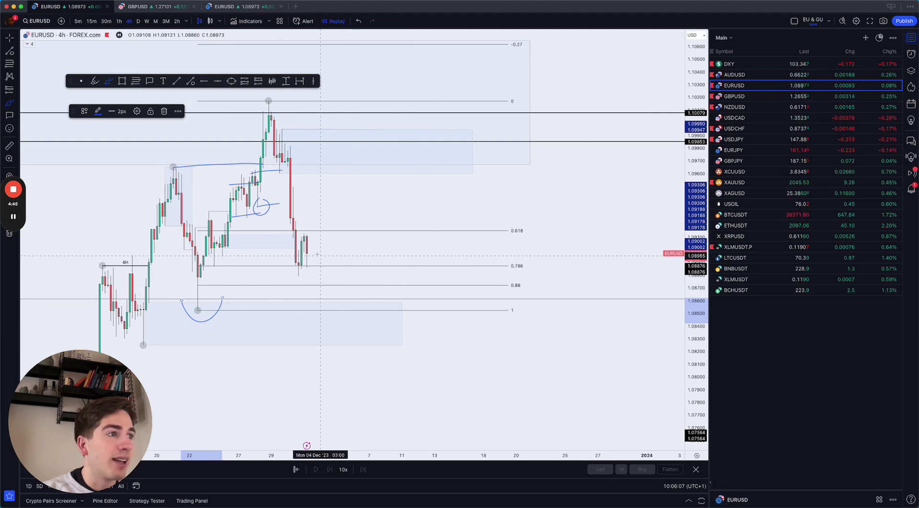
mouse_move(309, 253)
left_mouse_down()
mouse_move(344, 292)
mouse_move(396, 168)
left_mouse_up()
mouse_move(305, 130)
left_mouse_down()
mouse_move(296, 185)
mouse_move(257, 147)
mouse_move(263, 177)
mouse_move(271, 132)
left_mouse_up()
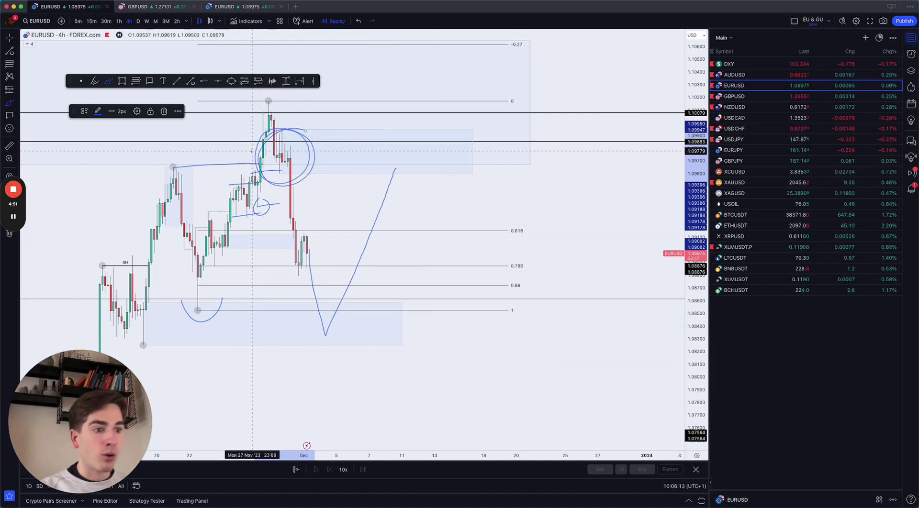
key("super+z")
key("super+z")
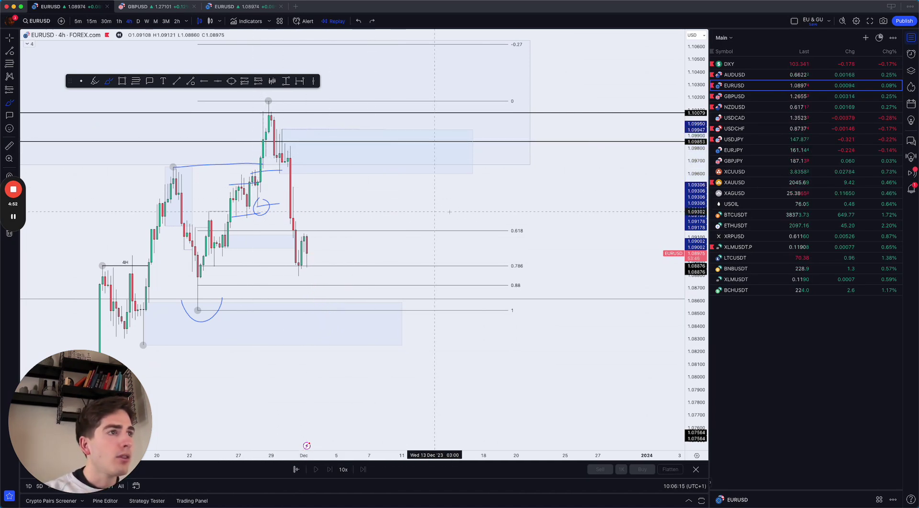
Switch the chart to AUDUSD and bring the latest 4-hour candles into view.
left_click(785, 75)
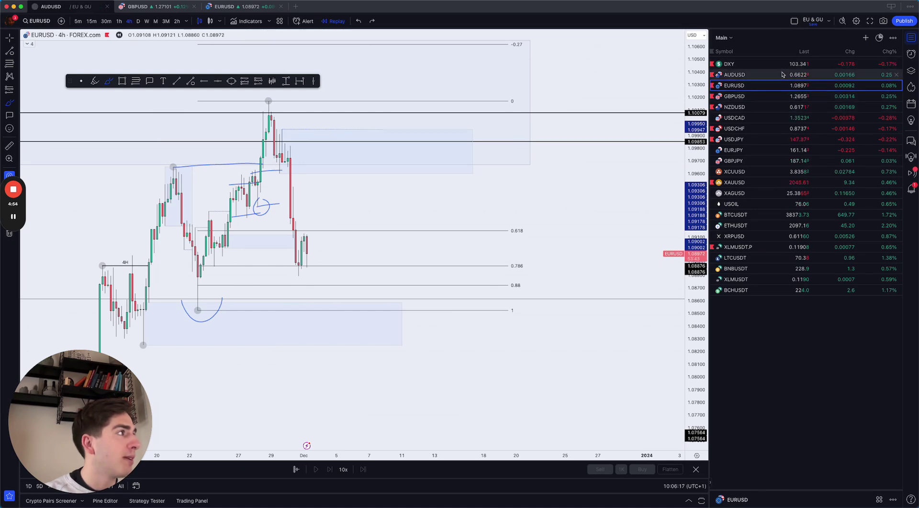
key("Escape")
left_click_drag(406, 240, 471, 281)
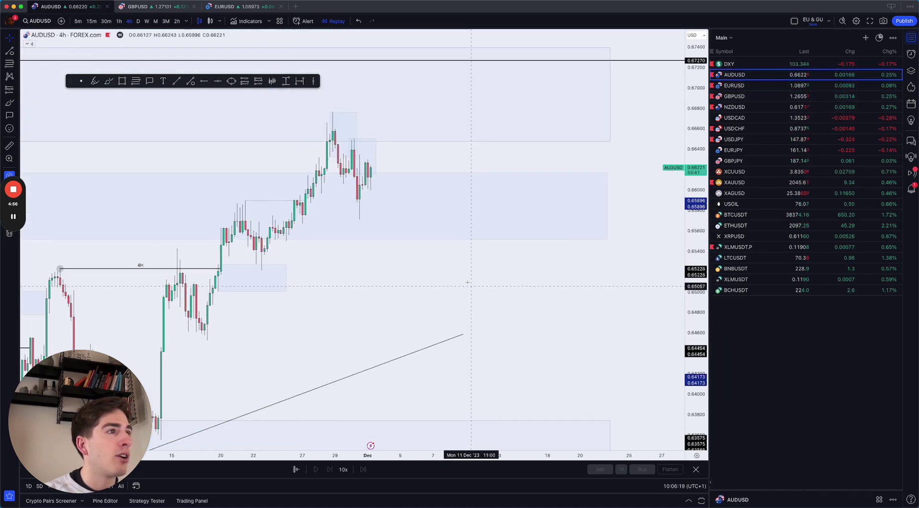
scroll(466, 278, "up", 3)
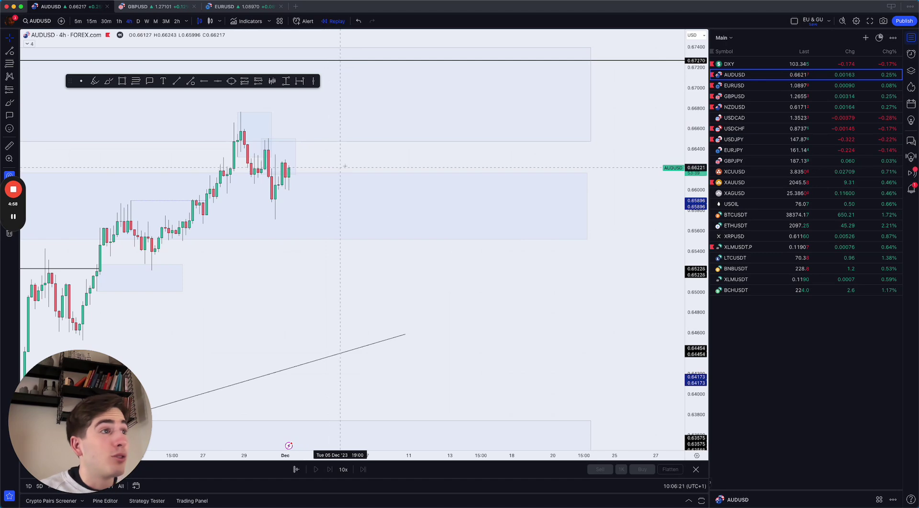
left_click_drag(332, 176, 338, 188)
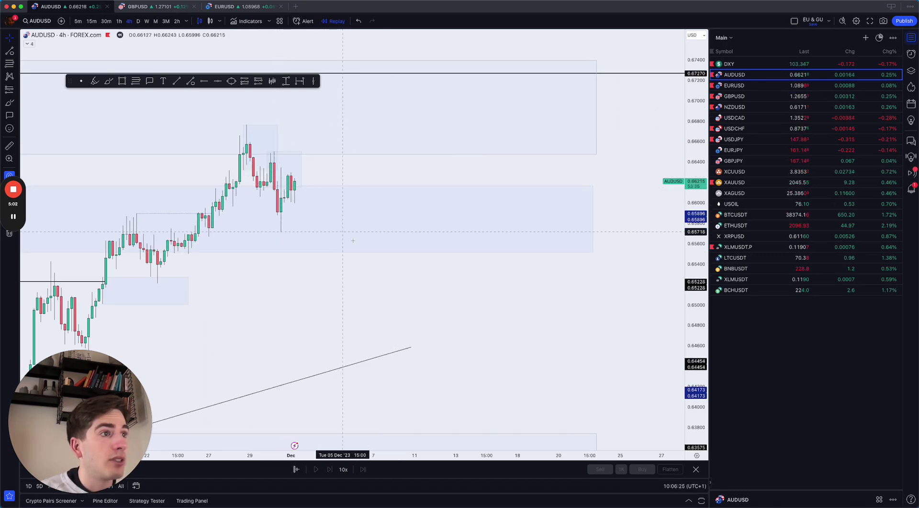
Draw a premium and discount range with a saved Fibonacci template from the mid-November low to the high at about 0.6678.
scroll(342, 234, "down", 5)
left_click_drag(509, 287, 515, 257)
left_click_drag(692, 284, 692, 374)
left_click_drag(650, 340, 631, 341)
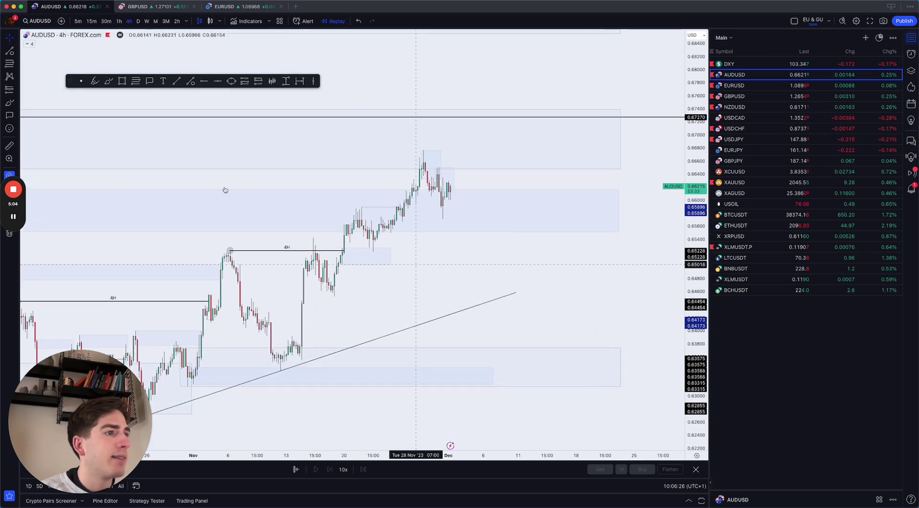
left_click(84, 113)
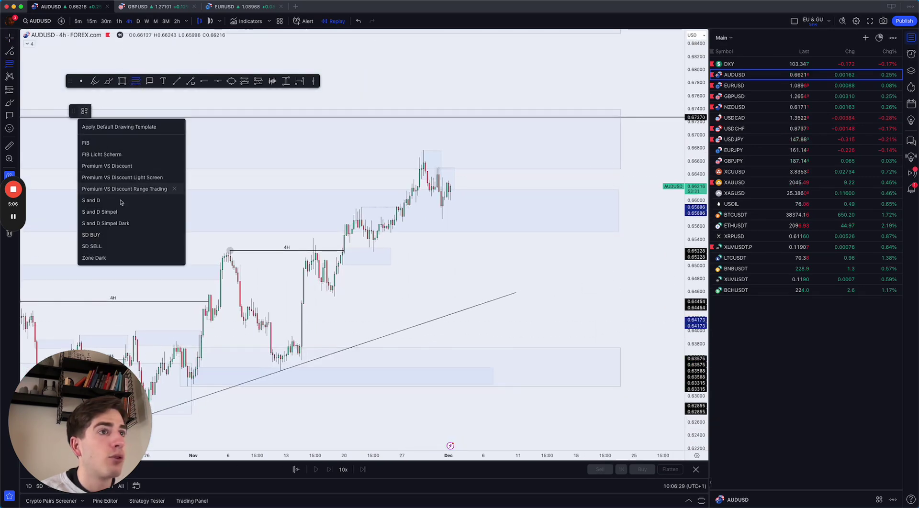
mouse_move(279, 370)
left_mouse_down()
mouse_move(618, 184)
mouse_move(618, 150)
left_mouse_up()
right_click(653, 223)
left_click(633, 225)
scroll(408, 287, "up", 2)
left_click_drag(694, 350, 653, 273)
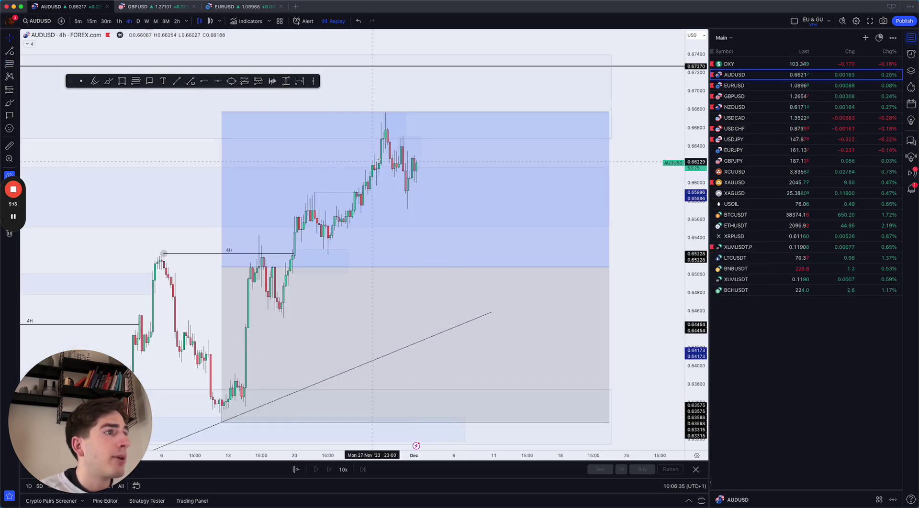
Draw a short horizontal trend line at 0.66323, starting at the 28 November candles just under the swing high.
scroll(335, 201, "up", 2)
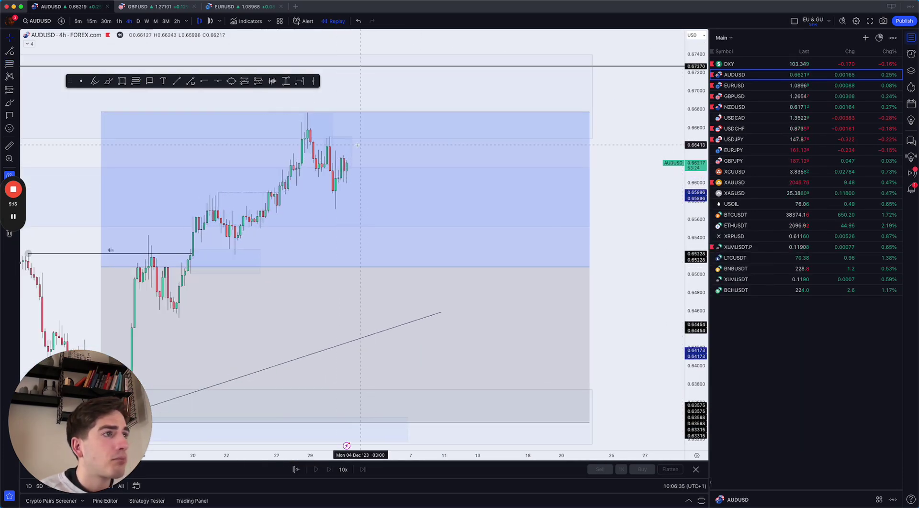
left_click(191, 80)
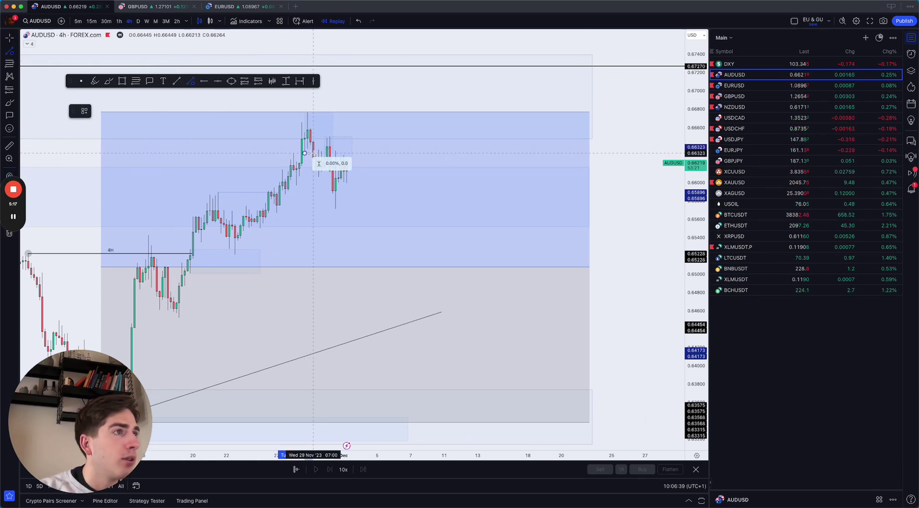
key("Escape")
left_click_drag(704, 302, 703, 242)
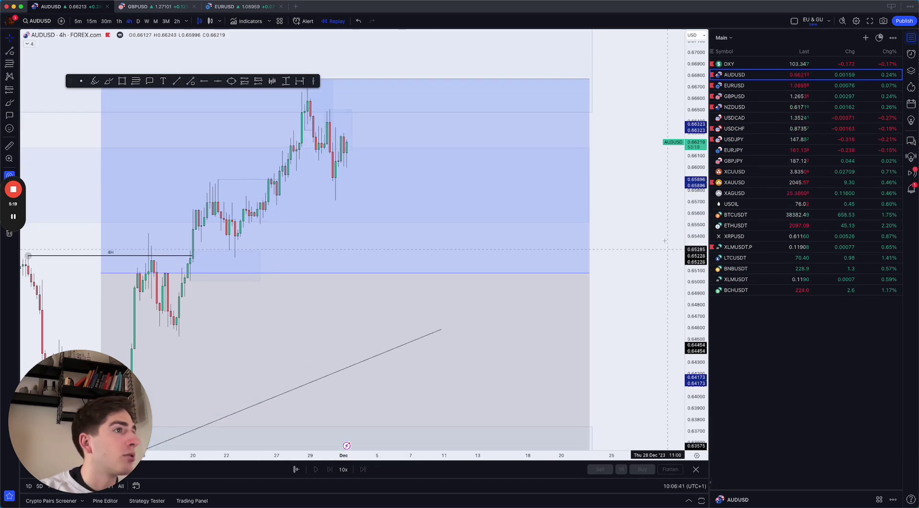
left_click_drag(309, 139, 343, 264)
scroll(343, 264, "up", 3)
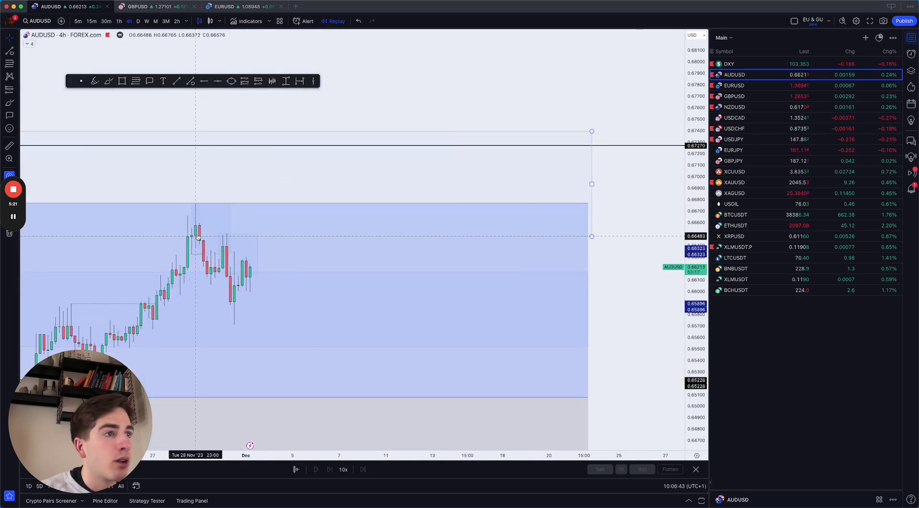
left_click(230, 253)
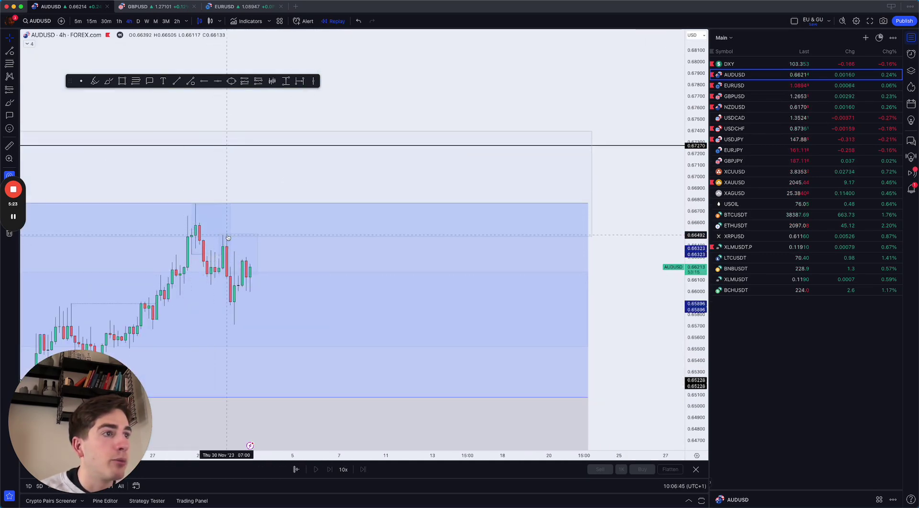
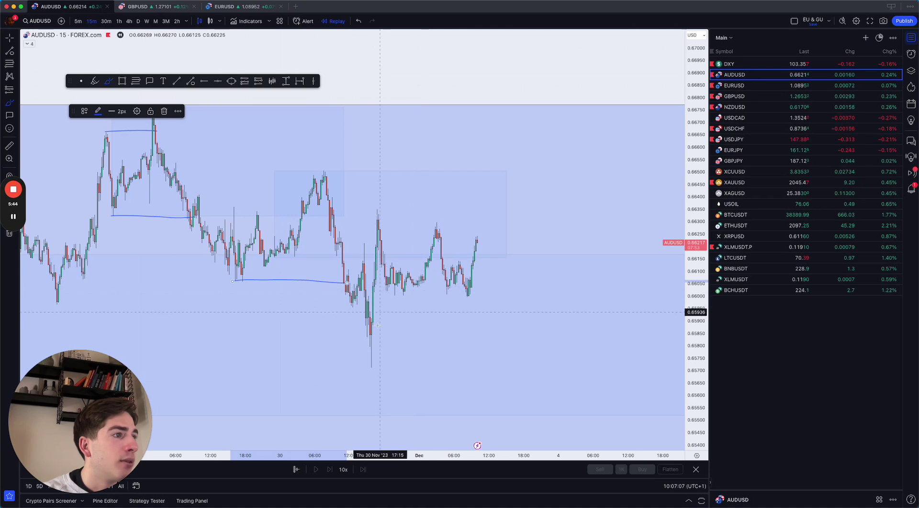
Brush an arc under the 30 November low and horizontal lines at the highs near 0.6650 and 0.6635 on the 15-minute chart.
left_click_drag(363, 369, 390, 368)
left_click_drag(315, 171, 518, 168)
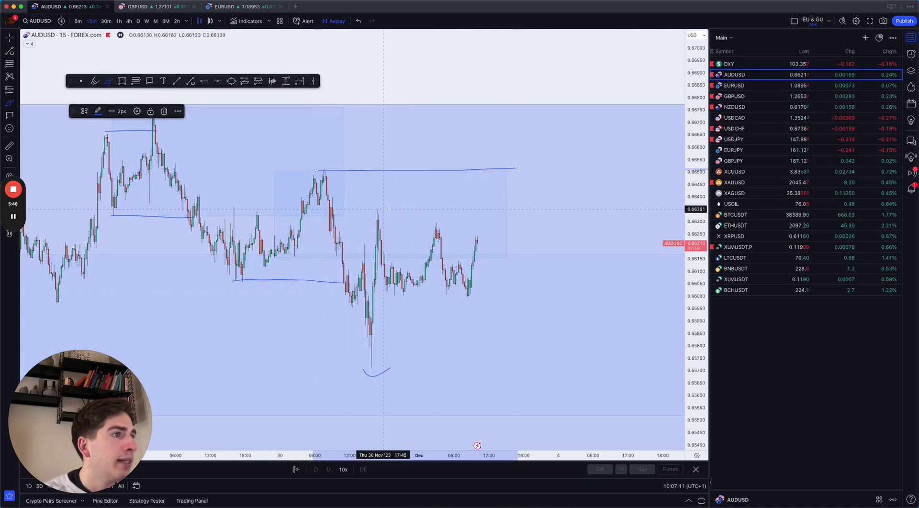
left_click_drag(374, 209, 498, 208)
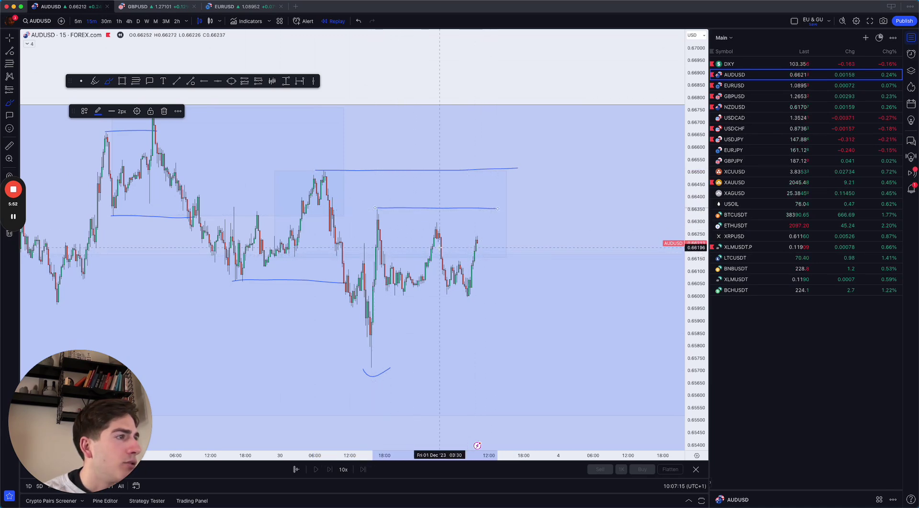
Brush lines around the 1 December high at about 0.6630 and 0.6622 with a projected drop, and cross out the 0.6635 high.
left_click_drag(435, 241, 495, 240)
mouse_move(432, 221)
left_mouse_down()
mouse_move(515, 218)
mouse_move(500, 277)
mouse_move(525, 310)
left_mouse_up()
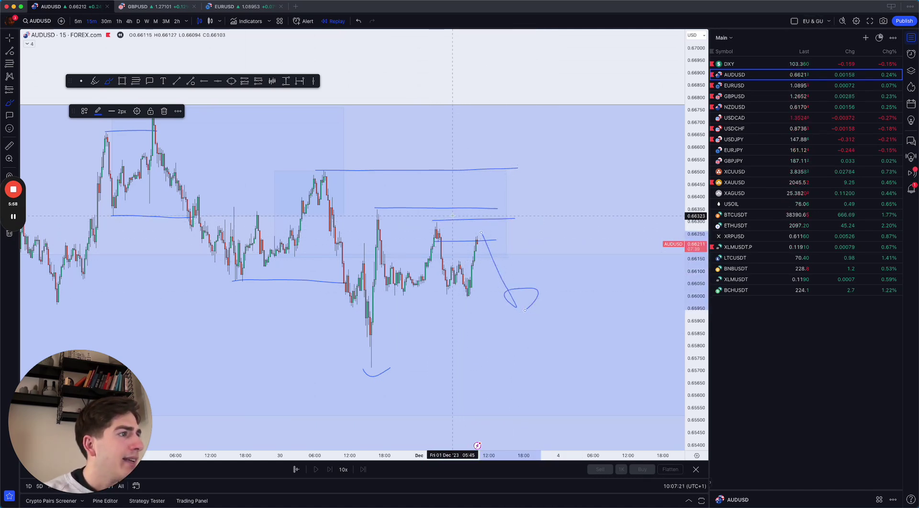
mouse_move(386, 210)
left_mouse_down()
mouse_move(373, 226)
mouse_move(376, 206)
mouse_move(389, 209)
left_mouse_up()
key("super+z")
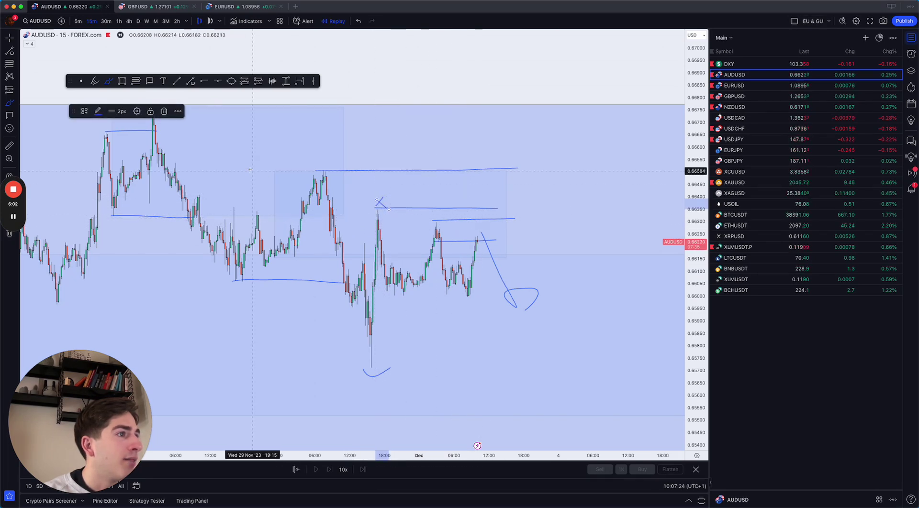
Brush a line at about 0.6644 with a second projected drop from it, and sketch then undo a further downward path.
mouse_move(322, 185)
left_mouse_down()
mouse_move(526, 185)
mouse_move(526, 220)
mouse_move(593, 322)
mouse_move(608, 291)
mouse_move(605, 323)
left_mouse_up()
scroll(513, 314, "up", 2)
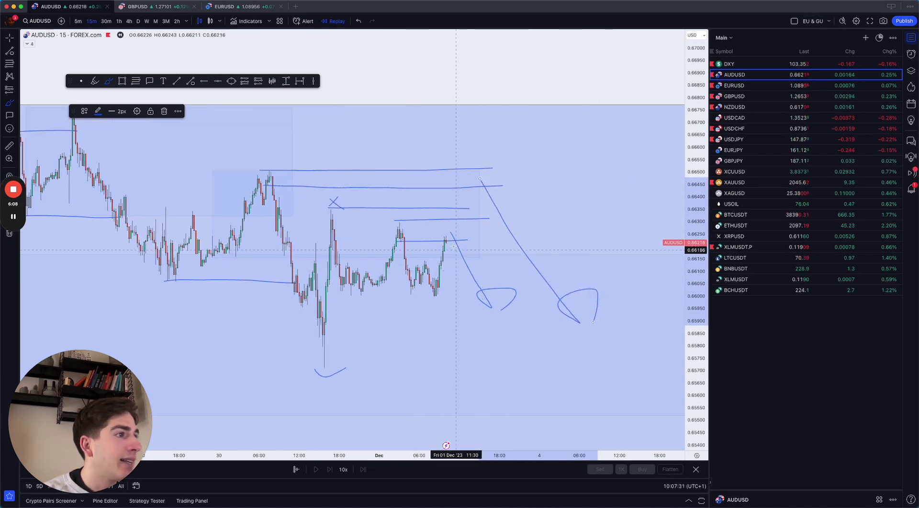
mouse_move(415, 224)
left_mouse_down()
mouse_move(408, 223)
mouse_move(458, 306)
mouse_move(474, 295)
mouse_move(474, 268)
mouse_move(530, 390)
left_mouse_up()
key("super+z")
key("super+z")
key("super+z")
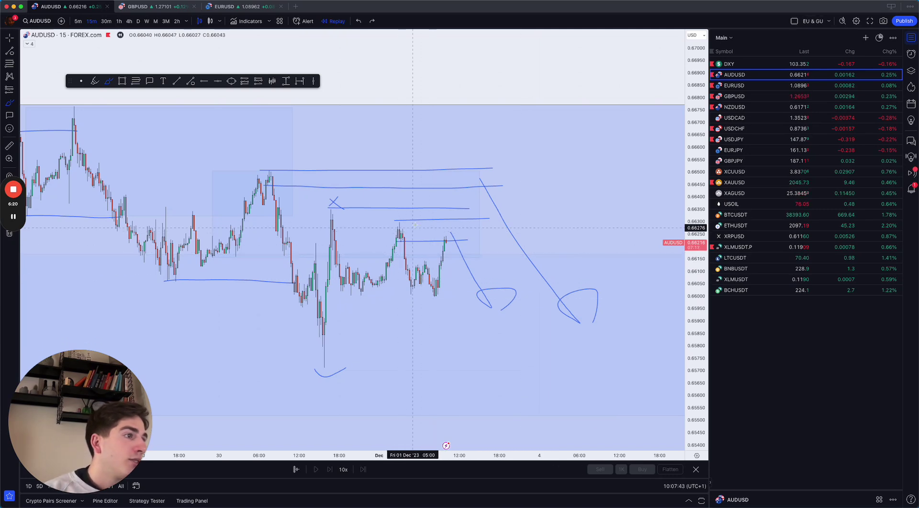
Show the AsiaSessionHighLowMidLines indicator to check the Asia session ranges, and hide it again.
left_click(29, 43)
left_click(94, 45)
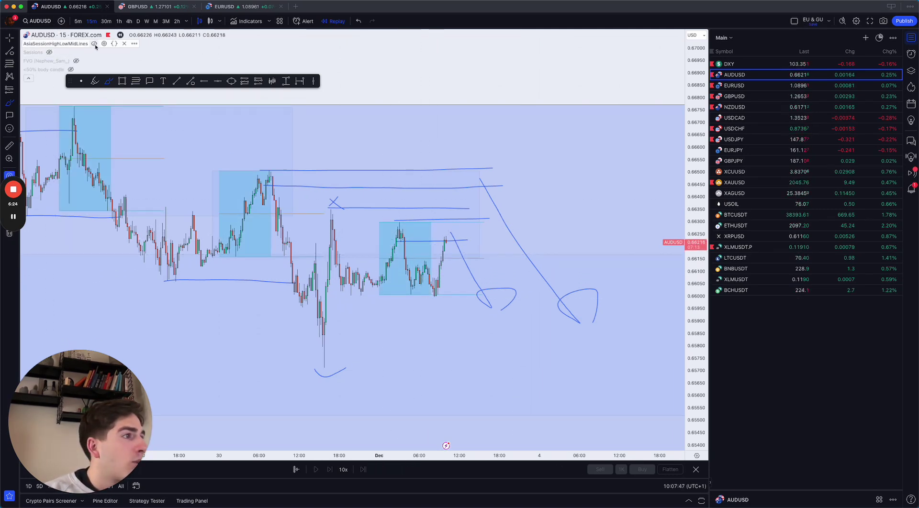
left_click(94, 45)
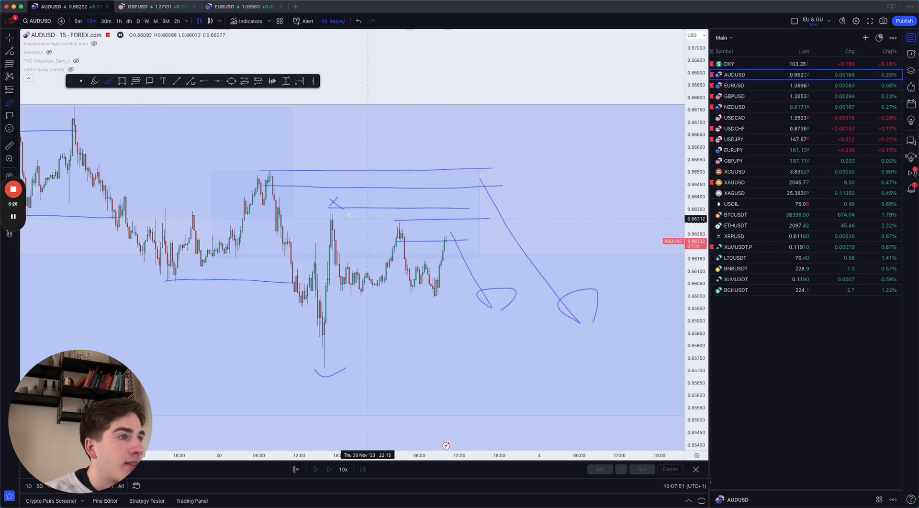
Sketch a rise from the current price to about 0.6645 followed by a drop, and circle the 30 November high.
left_click_drag(448, 234, 458, 186)
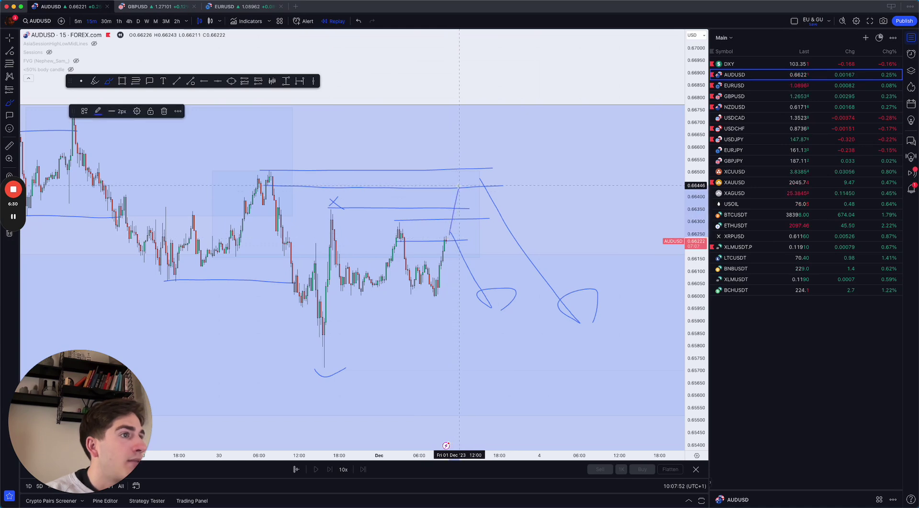
left_click_drag(280, 173, 279, 172)
mouse_move(459, 187)
left_mouse_down()
mouse_move(463, 201)
mouse_move(472, 189)
mouse_move(480, 217)
mouse_move(496, 191)
mouse_move(534, 180)
mouse_move(519, 192)
mouse_move(534, 322)
mouse_move(557, 292)
mouse_move(535, 316)
left_mouse_up()
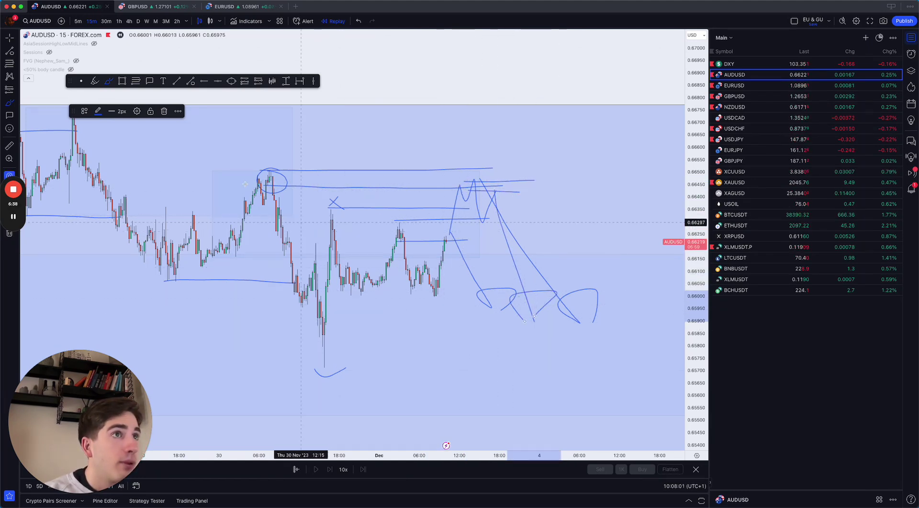
Undo the recent brush sketches, keeping only the two lines around the late-November swing high.
key("super+z")
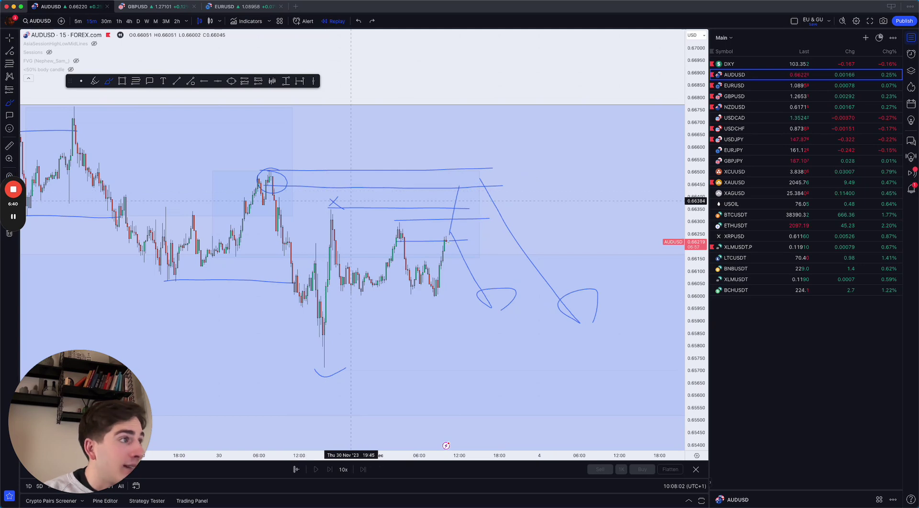
key("super+z")
key("super+z")
key("super+z")
key("super+z")
key("super+z")
key("super+z")
key("super+z")
key("super+z")
key("super+z")
key("super+z")
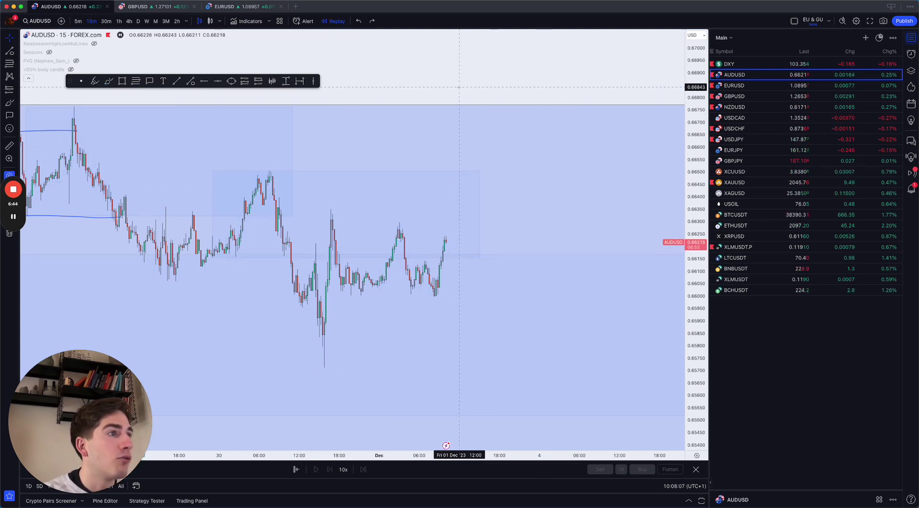
Return AUDUSD to the 4-hour timeframe and rescale the chart around the recent candles.
left_click_drag(127, 45, 121, 44)
left_click(129, 21)
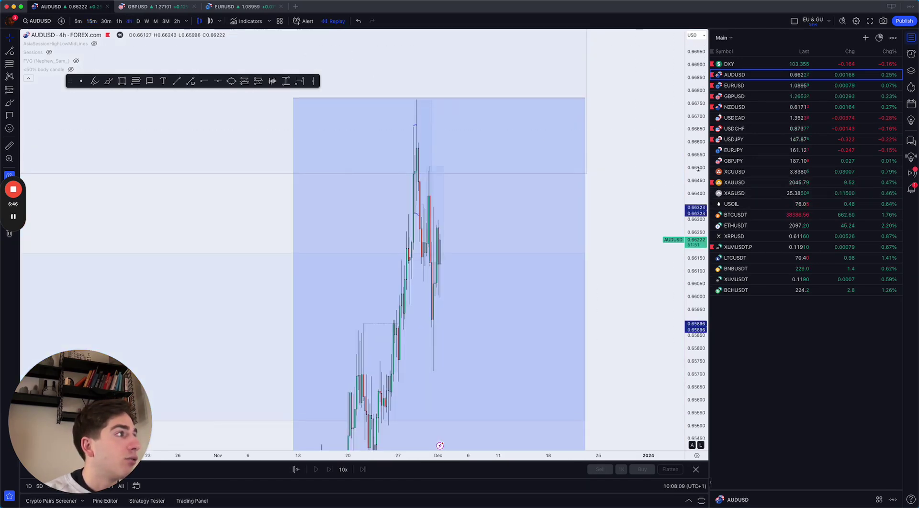
left_click_drag(696, 444, 636, 343)
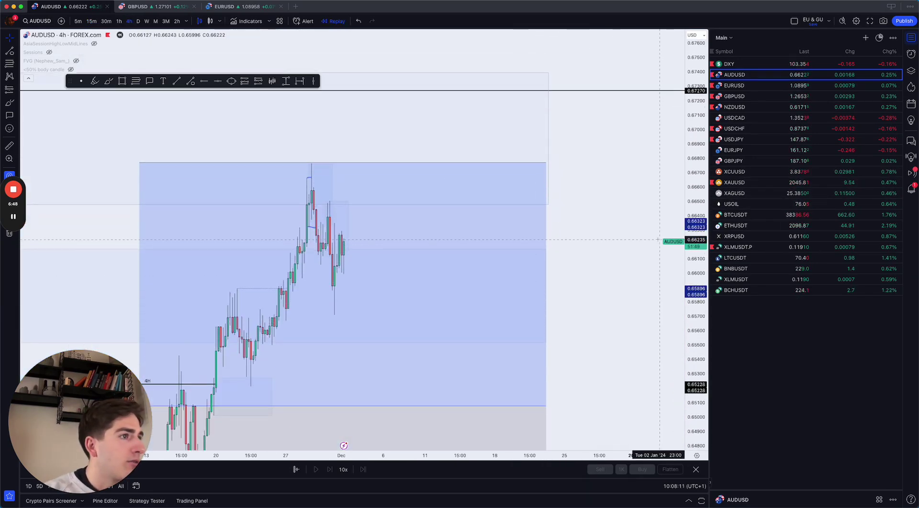
scroll(349, 297, "up", 1)
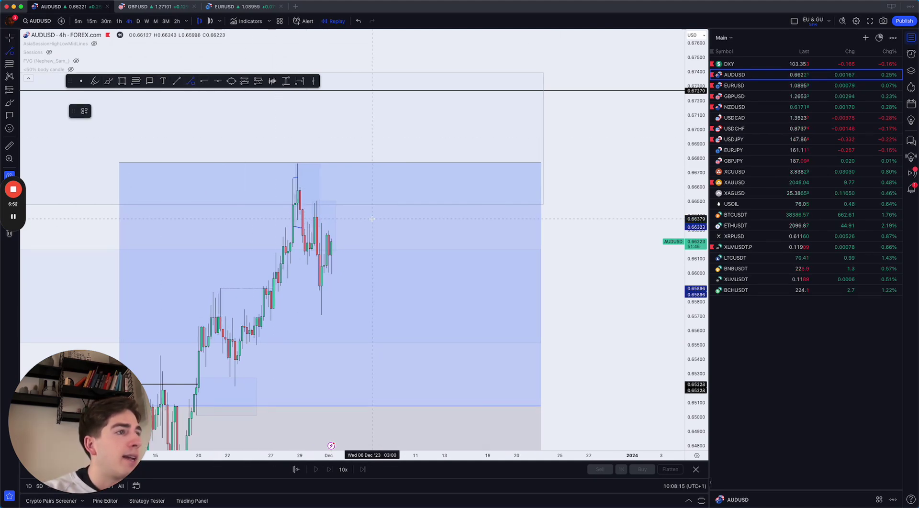
Draw a horizontal trend line from the 30 November high at 0.66505, extending it to about 11 December.
left_click(316, 201)
left_click(403, 201)
left_click(415, 187)
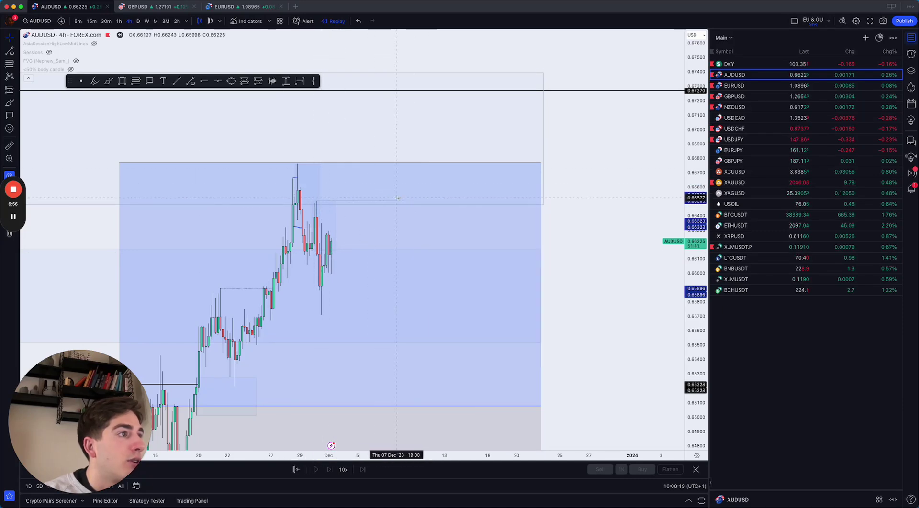
left_click_drag(403, 201, 419, 201)
left_click(448, 158)
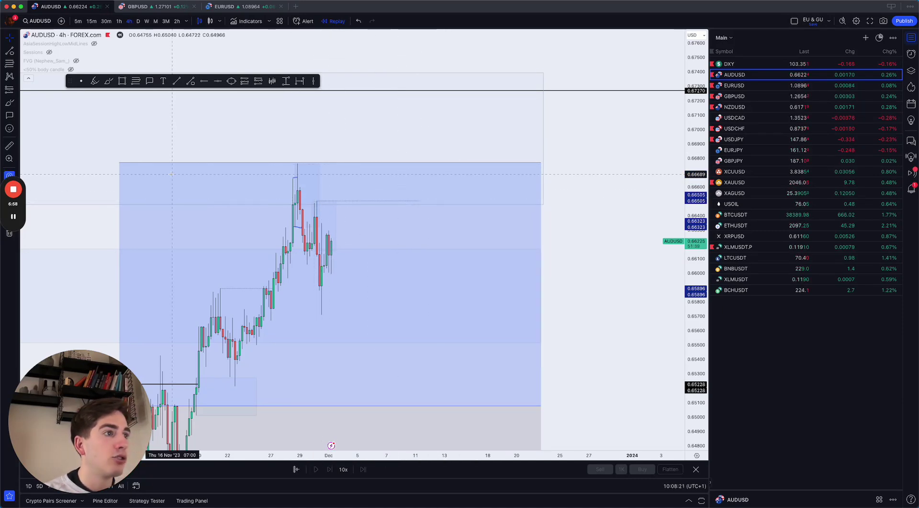
Draw a horizontal trend line from the 30 November low at 0.65711 to about 14 December.
left_click(190, 81)
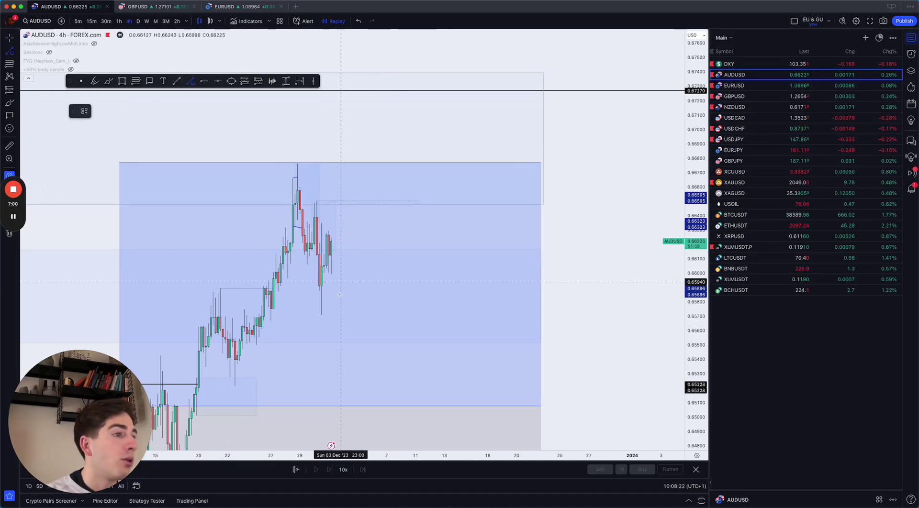
left_click(321, 315)
left_click(463, 315)
left_click(602, 251)
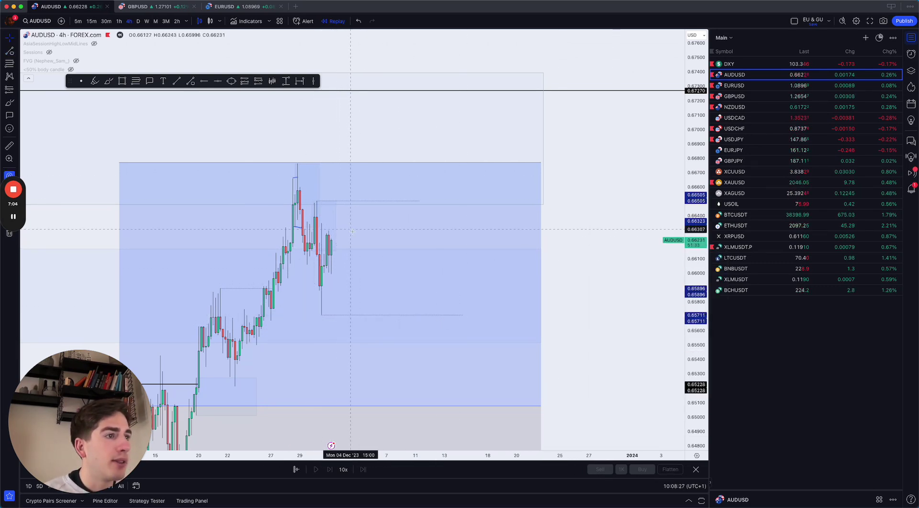
Handwrite "50" with the brush beside the midpoint of the AUDUSD Fibonacci range and compare it on the daily and 4-hour timeframes.
left_click_drag(635, 306, 640, 284)
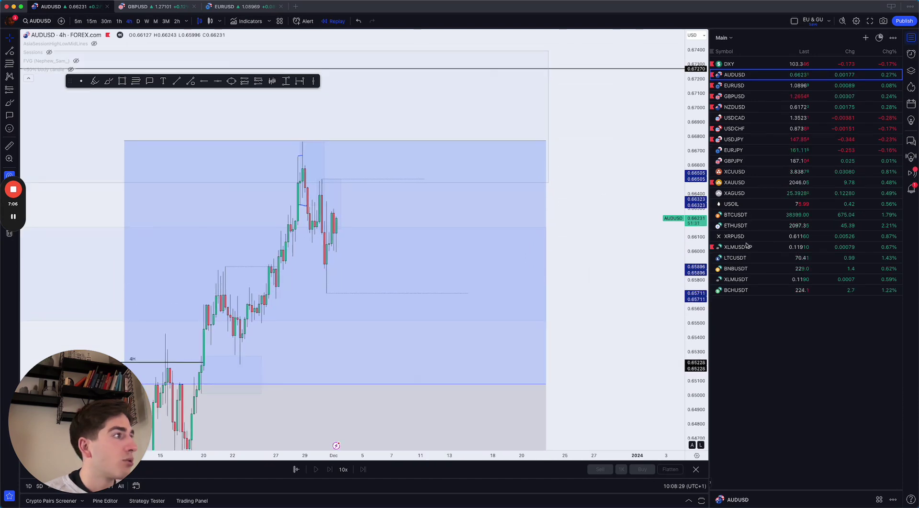
left_click_drag(706, 192, 699, 357)
scroll(537, 322, "down", 3)
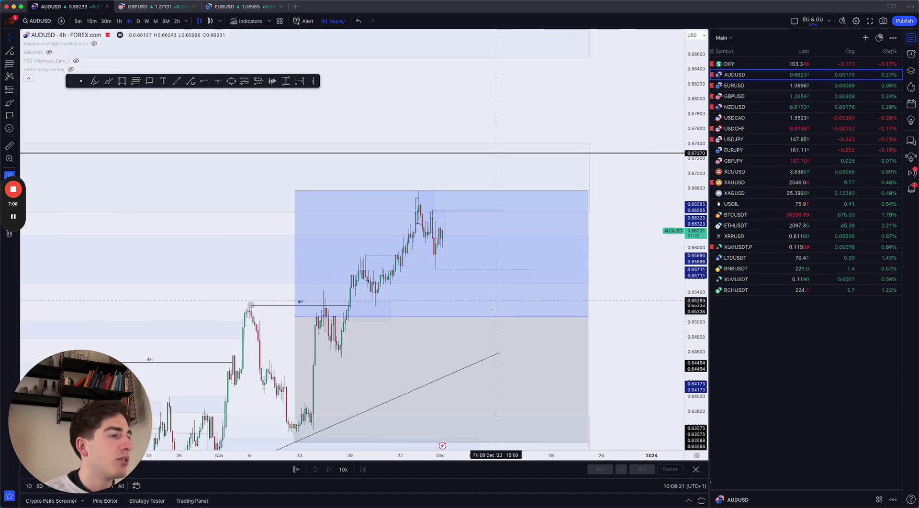
left_click_drag(644, 291, 632, 228)
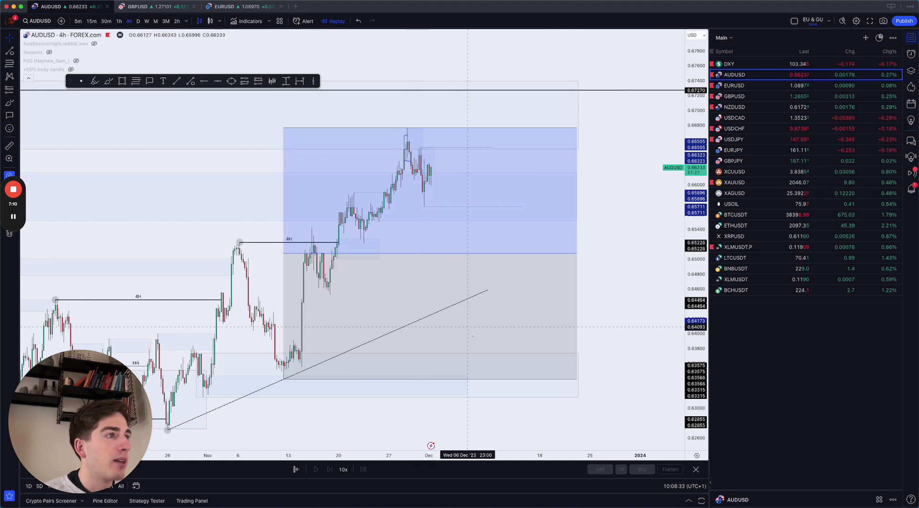
left_click(109, 81)
mouse_move(610, 238)
left_mouse_down()
mouse_move(595, 247)
mouse_move(614, 270)
left_mouse_up()
left_click_drag(671, 238, 654, 245)
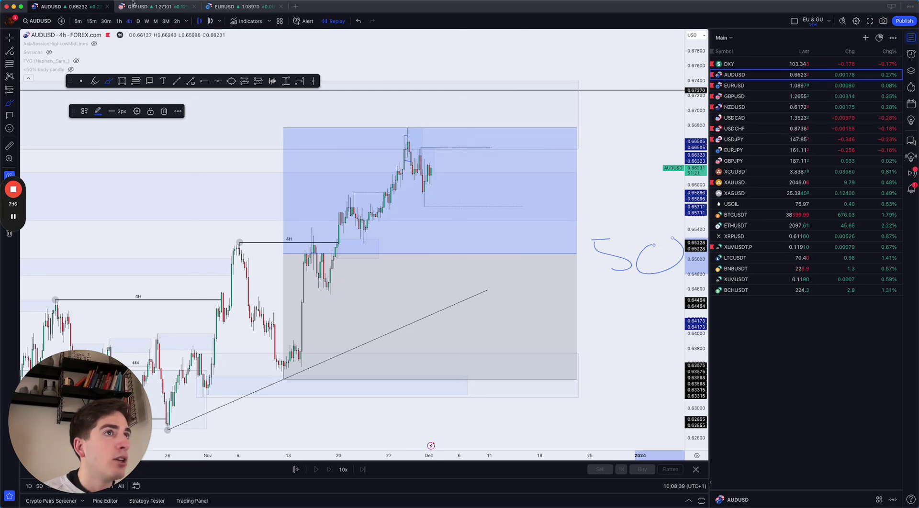
left_click(137, 22)
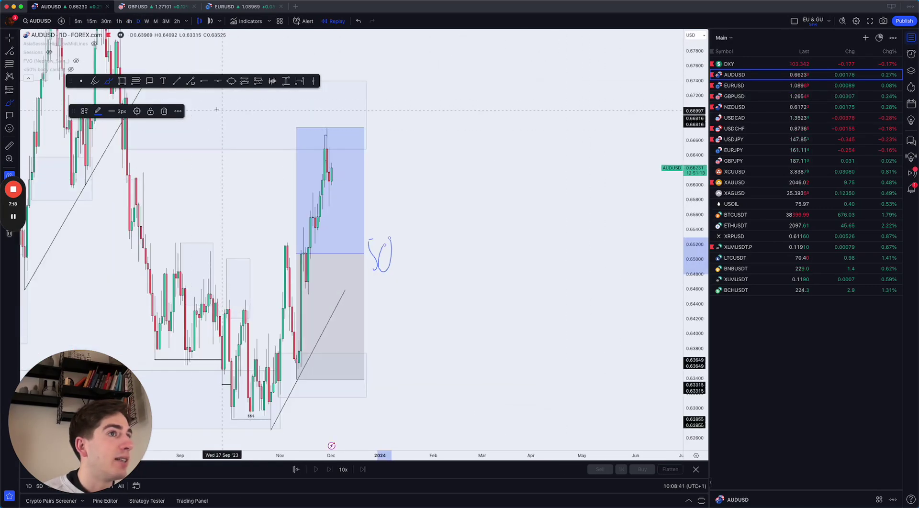
left_click(128, 21)
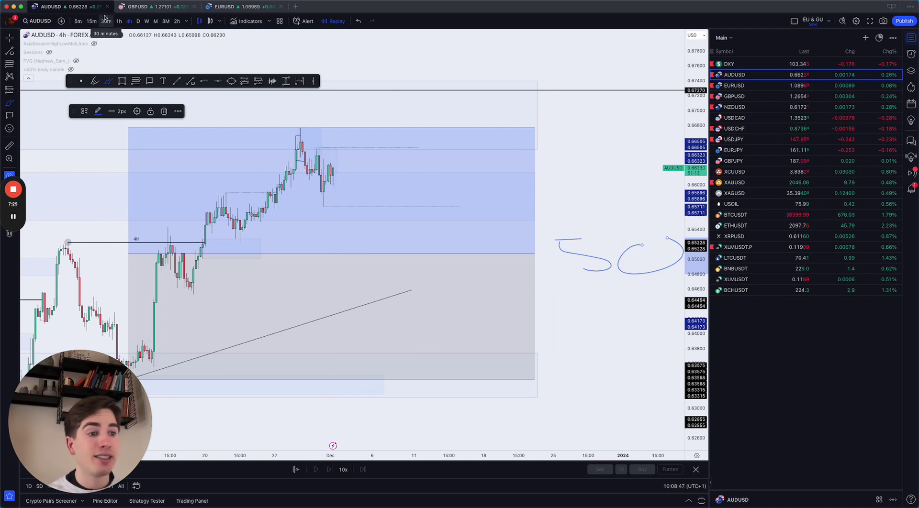
Open GBPUSD on the weekly timeframe and rescale the chart to show the price history since 2020.
left_click(744, 96)
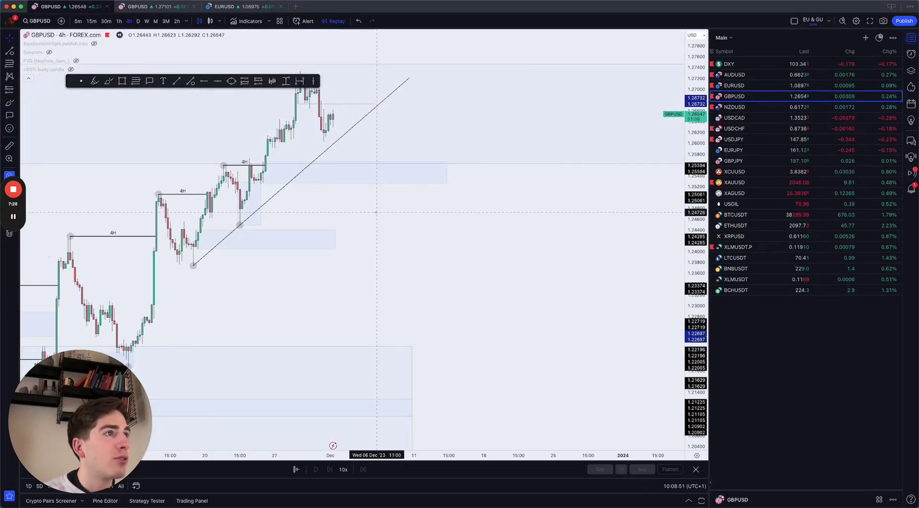
left_click_drag(376, 213, 394, 277)
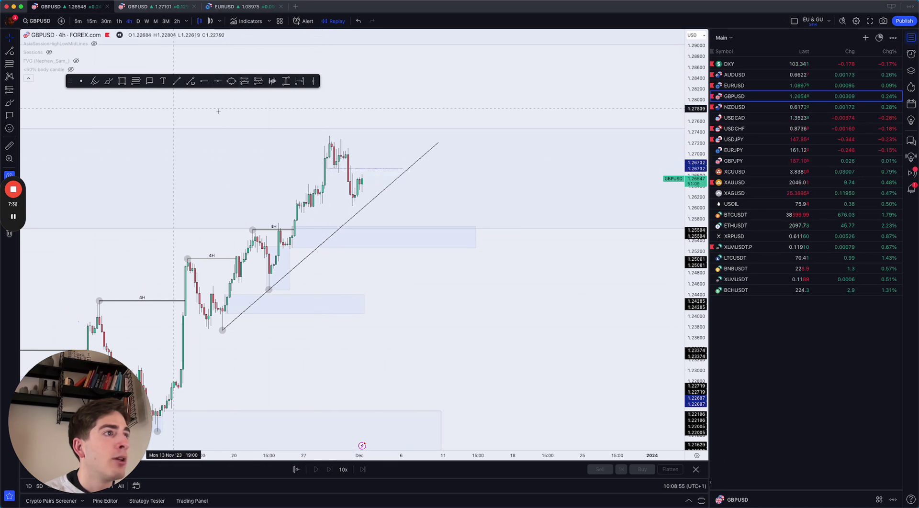
left_click(146, 21)
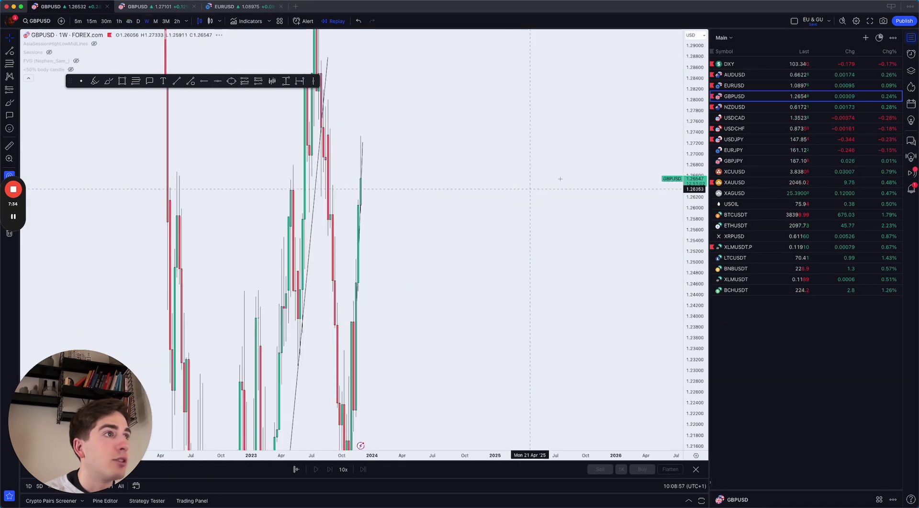
scroll(575, 335, "up", 2)
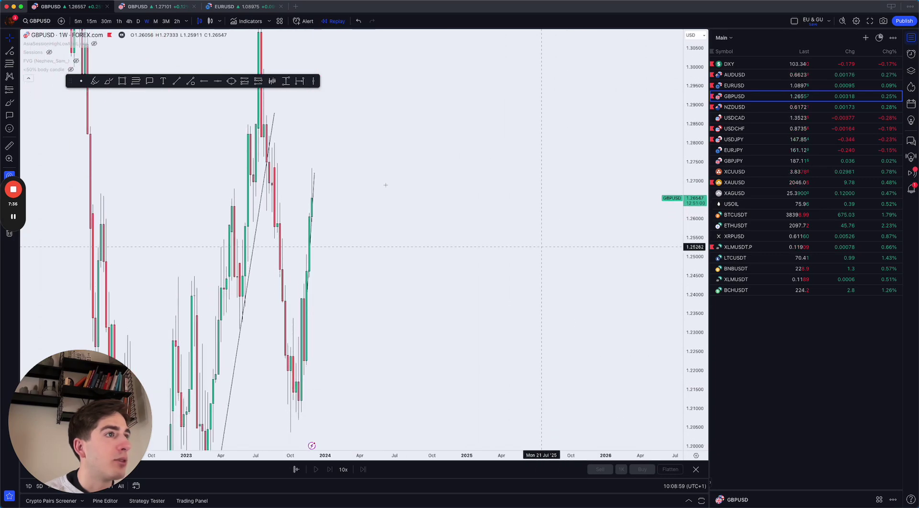
left_click_drag(687, 201, 685, 340)
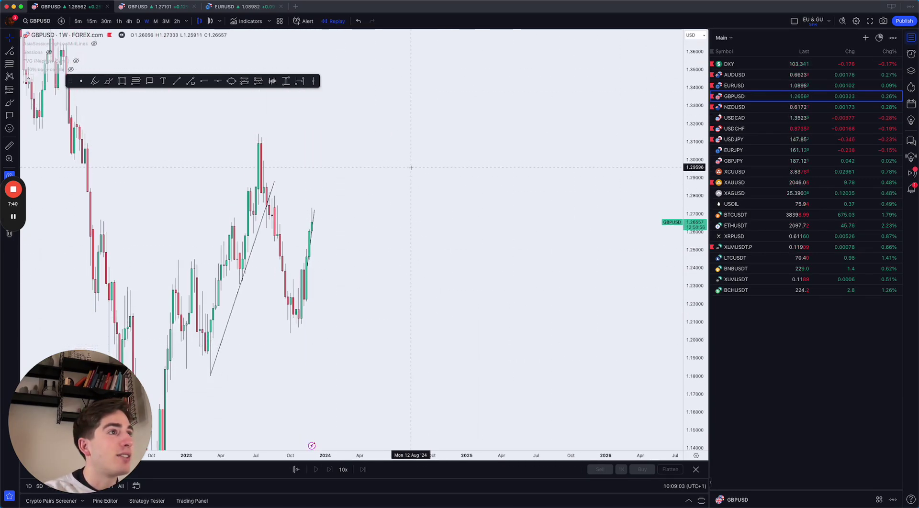
left_click_drag(410, 164, 604, 181)
scroll(605, 281, "down", 5)
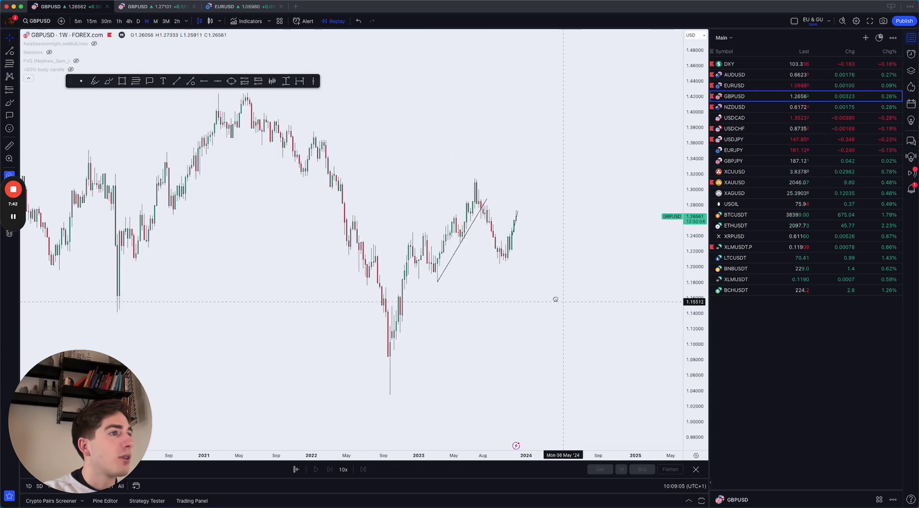
left_click_drag(560, 247, 524, 272)
scroll(144, 133, "up", 2)
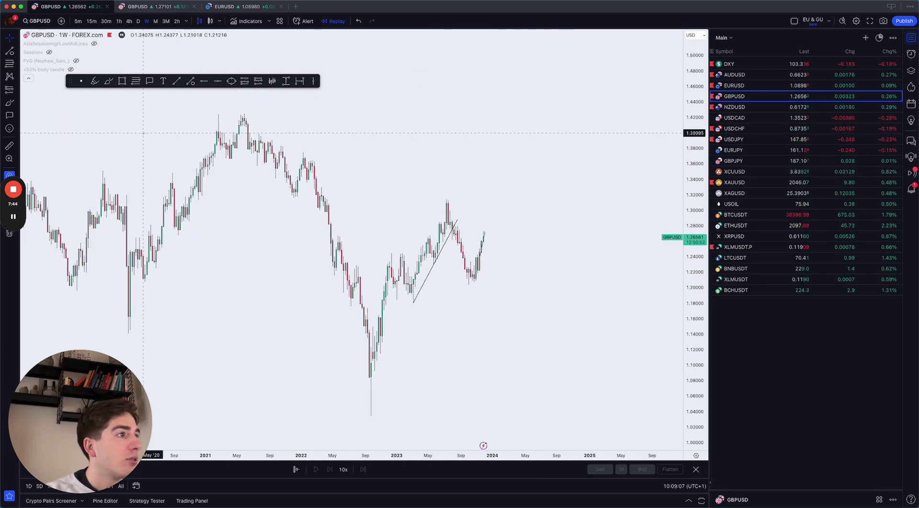
Draw a rectangle zone from the 11 April 2022 candle, about 1.298 to 1.316, extending over the July 2023 high to late May 2024.
left_click(122, 81)
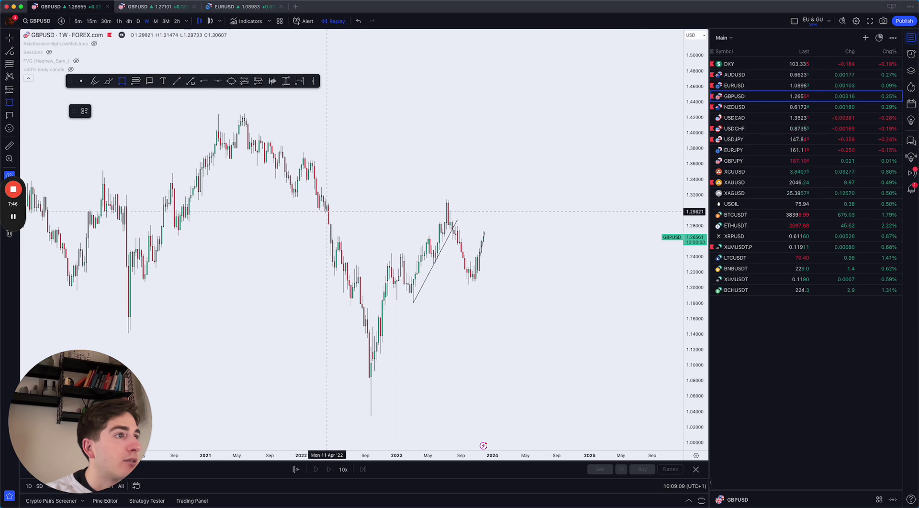
left_click_drag(327, 211, 531, 198)
left_click(412, 109)
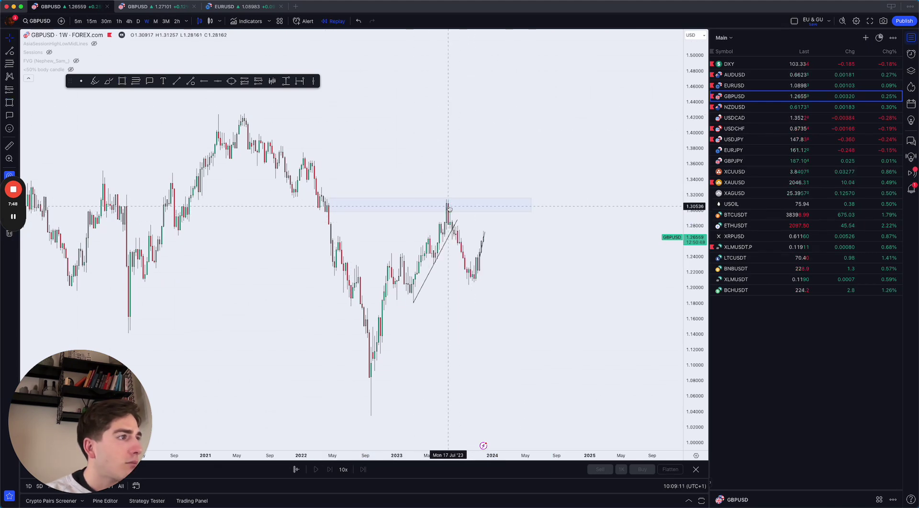
Draw a second weekly rectangle zone from late August 2023, about 1.256 to 1.277, extending over the current price to September 2024.
scroll(579, 268, "up", 5)
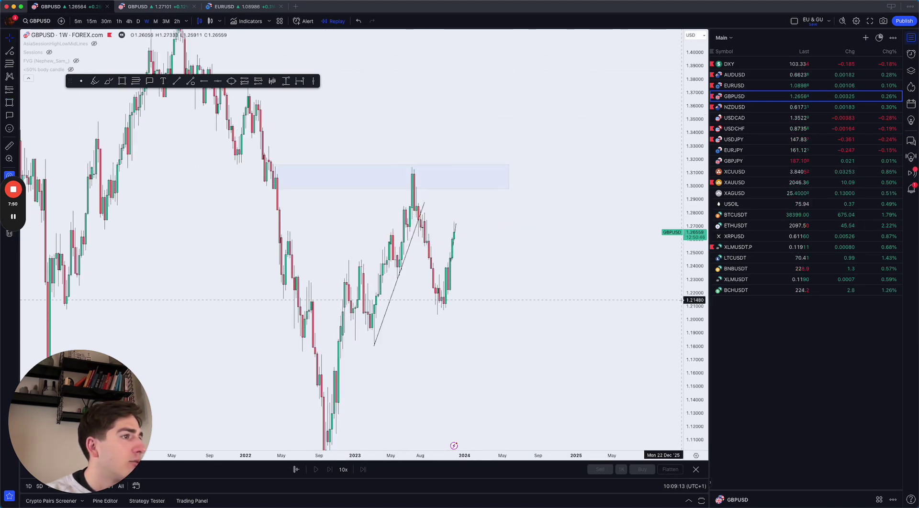
left_click(122, 81)
left_click(290, 244)
left_click(471, 218)
left_click(430, 181)
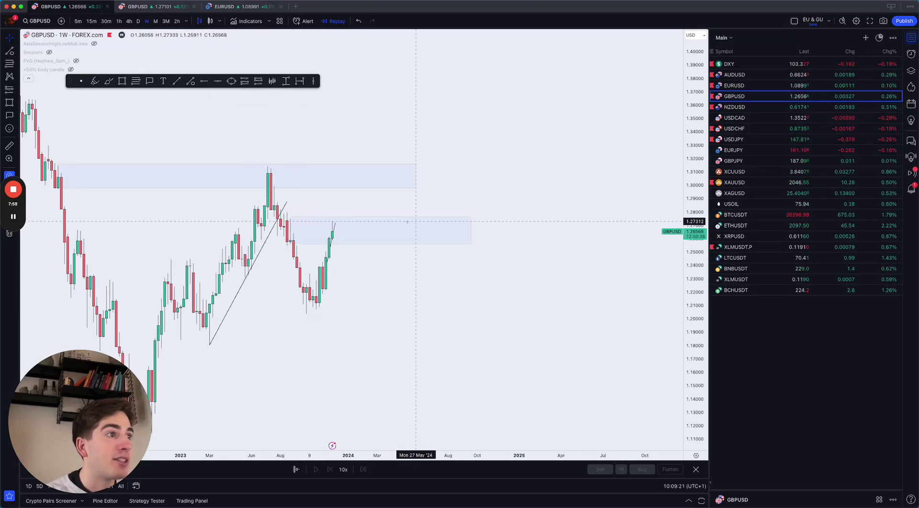
Examine the GBPUSD swing structure and zones on the daily timeframe and return to the 4-hour timeframe.
left_click(138, 21)
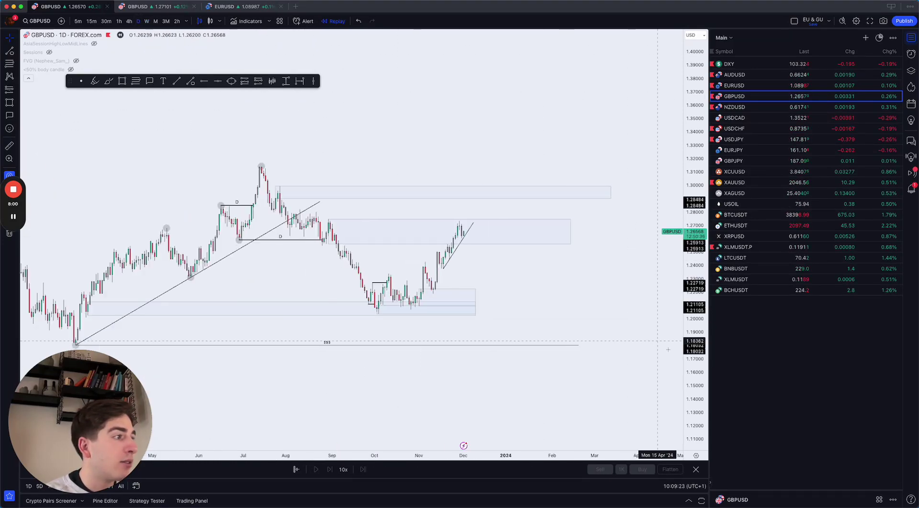
scroll(477, 279, "up", 2)
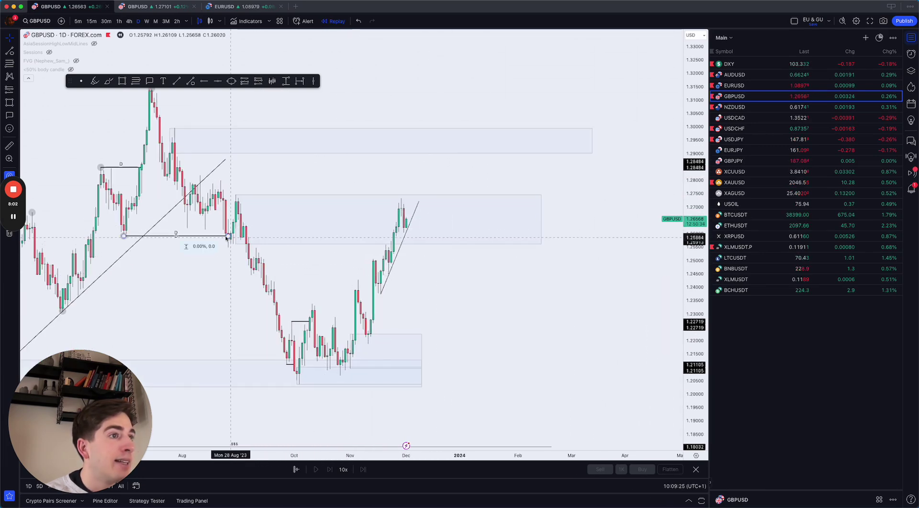
left_click(129, 21)
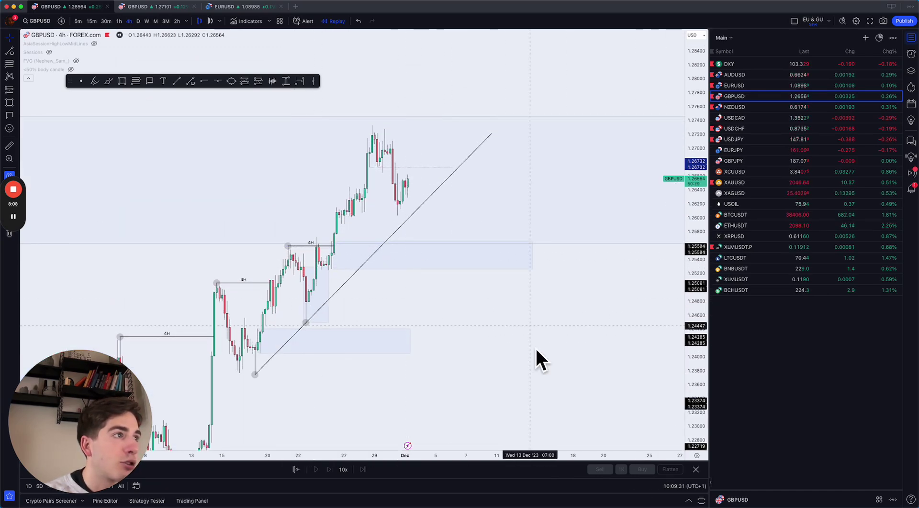
Brush one line above the late-November GBPUSD high near 1.2735 and a shorter line under the pullback low near 1.2667.
left_click_drag(425, 279, 409, 303)
left_click(108, 81)
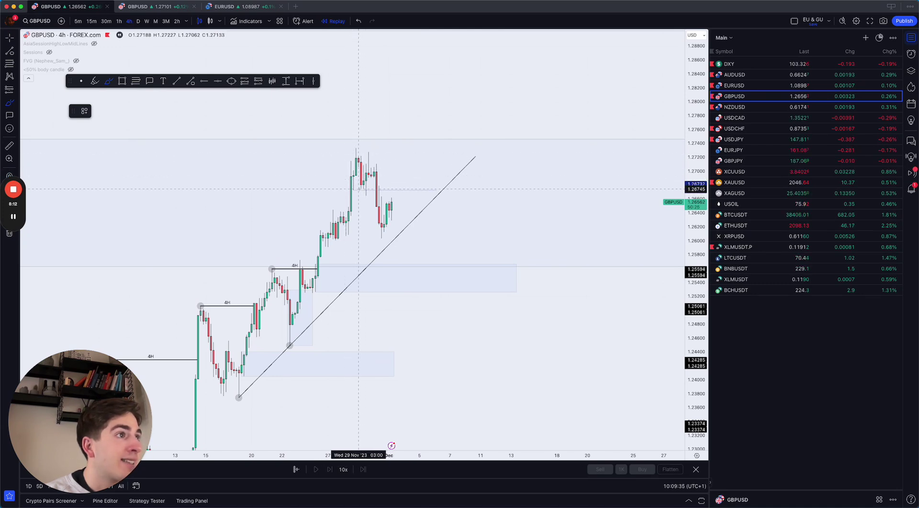
left_click_drag(355, 147, 397, 147)
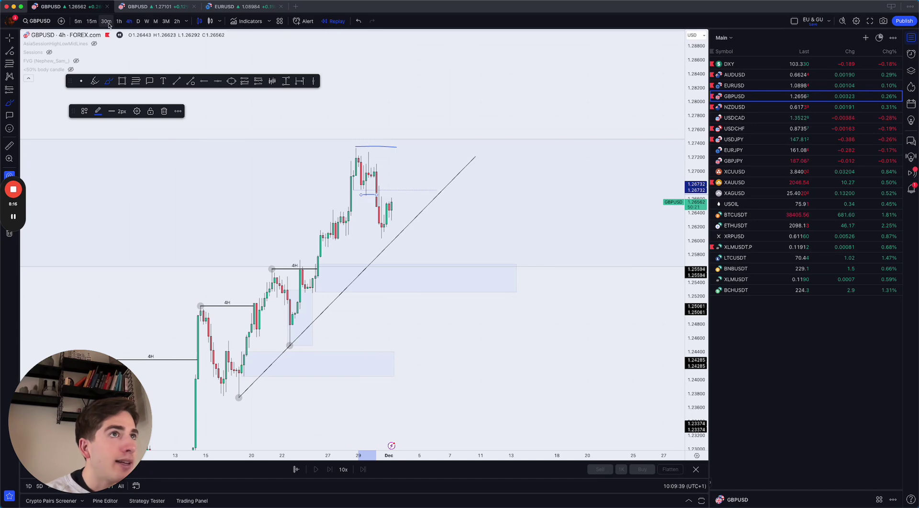
On the 15-minute timeframe, brush two short lines around the 30 November lower high, near 1.271 and 1.2704.
left_click(92, 21)
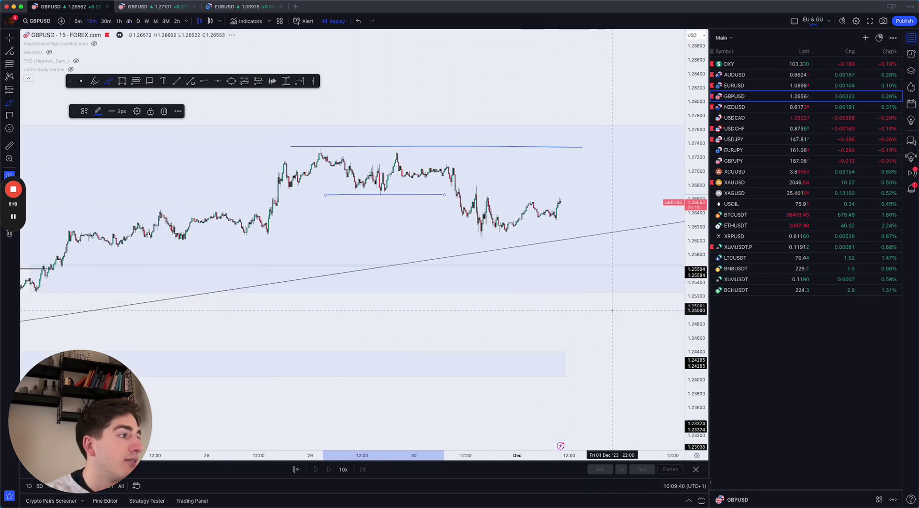
left_click_drag(704, 379, 697, 71)
left_click_drag(593, 112, 589, 310)
scroll(589, 309, "up", 3)
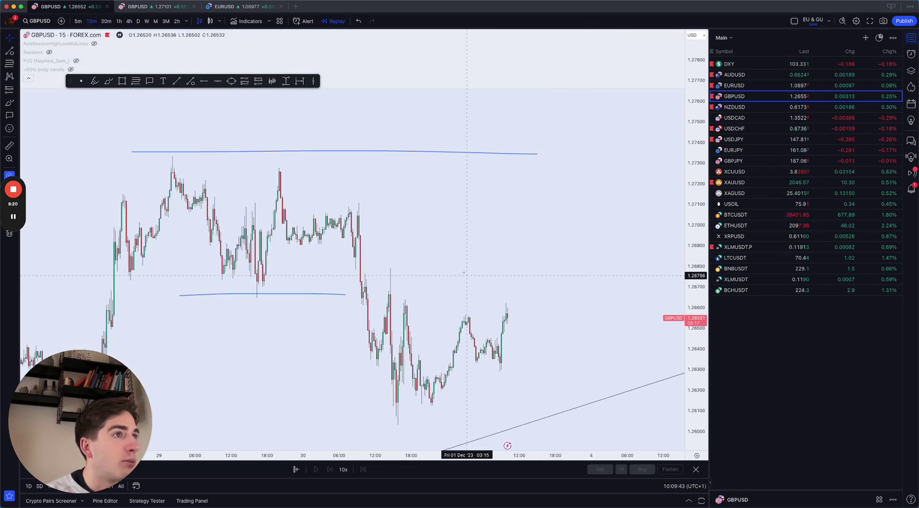
scroll(293, 197, "up", 2)
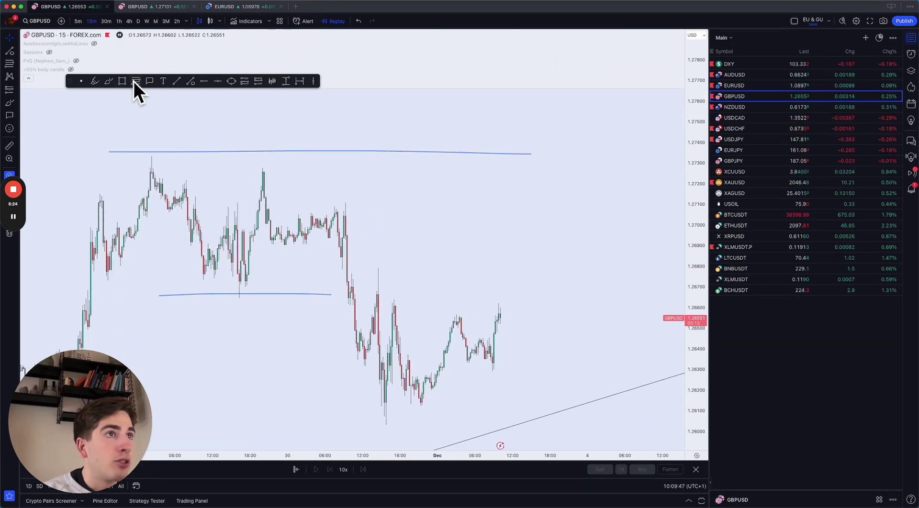
mouse_move(335, 218)
left_mouse_down()
mouse_move(366, 216)
mouse_move(343, 184)
left_mouse_up()
key("Escape")
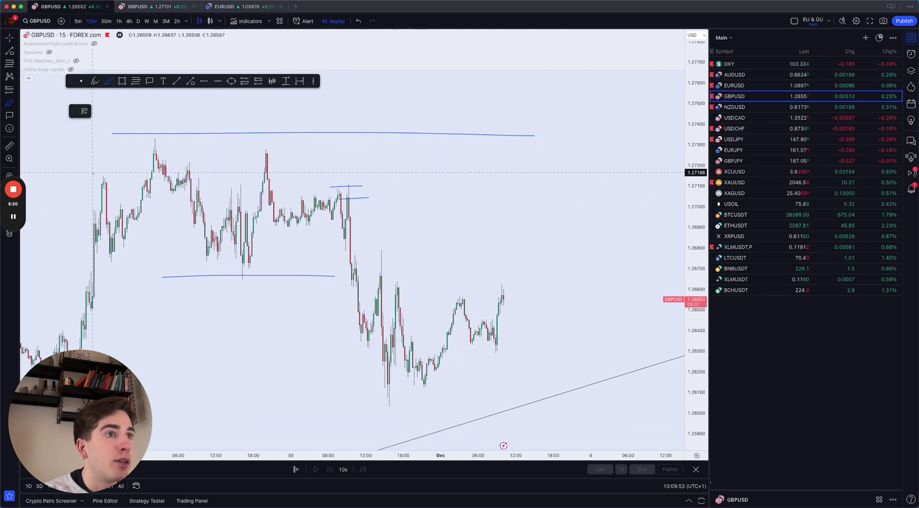
Mark the 15-minute swing highs and lows with brush arcs, and brush lines from the first low near 1.2673 and the main high near 1.2725.
left_click_drag(93, 174, 119, 172)
left_click_drag(106, 259, 125, 265)
left_click_drag(152, 143, 166, 140)
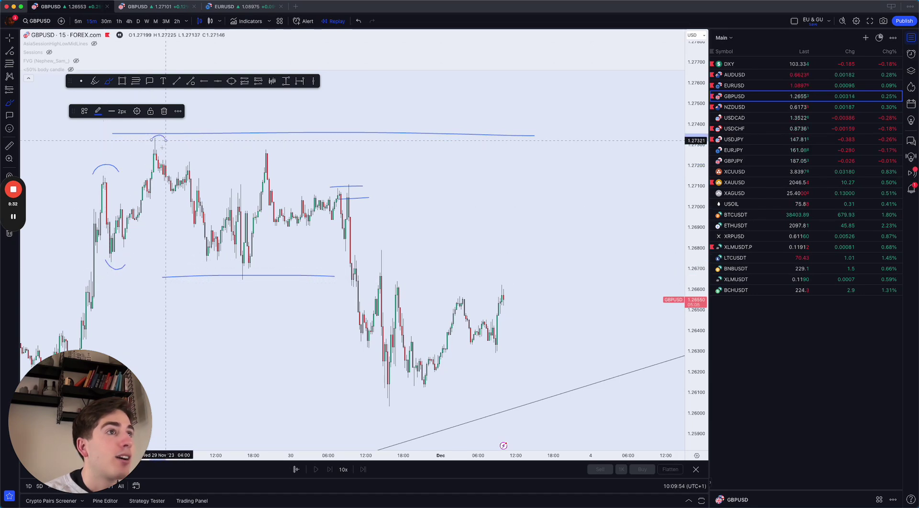
mouse_move(106, 261)
left_mouse_down()
mouse_move(245, 262)
mouse_move(264, 281)
left_mouse_up()
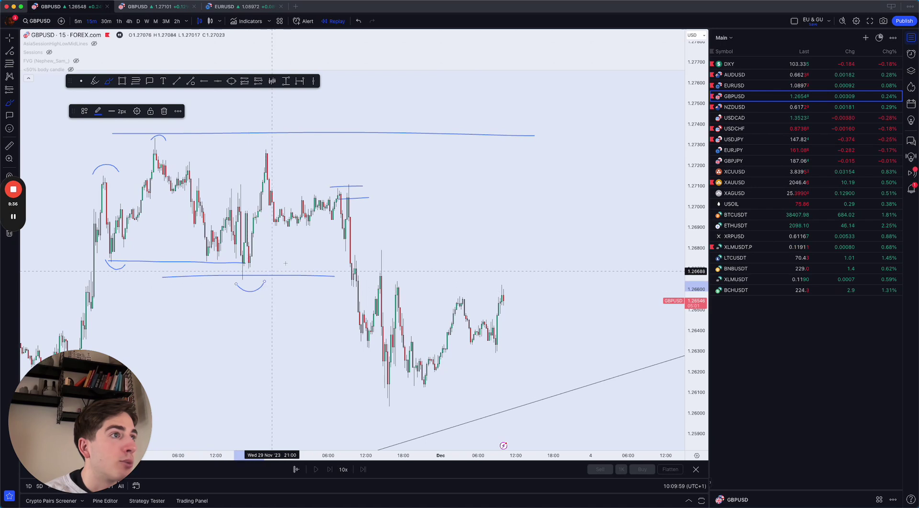
left_click_drag(154, 155, 319, 163)
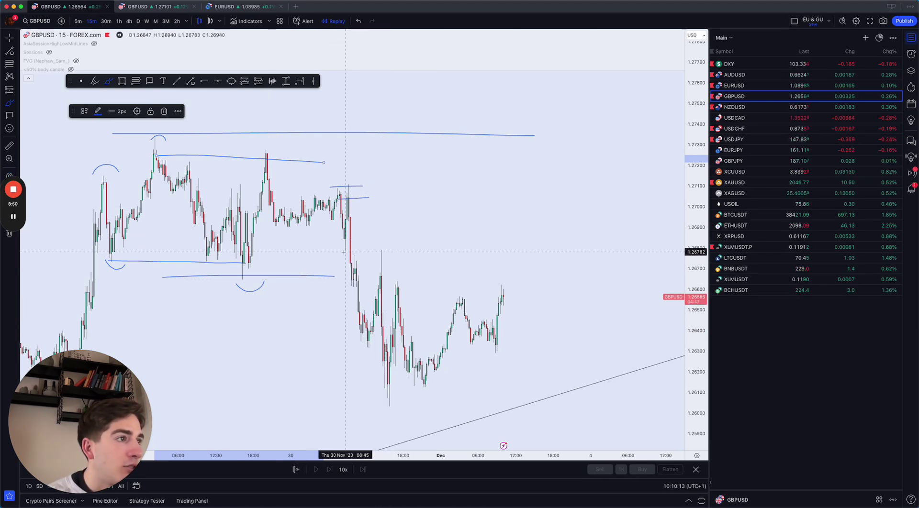
mouse_move(342, 250)
left_mouse_down()
mouse_move(355, 250)
mouse_move(356, 192)
left_mouse_up()
key("super+z")
left_click_drag(390, 248, 381, 256)
key("super+z")
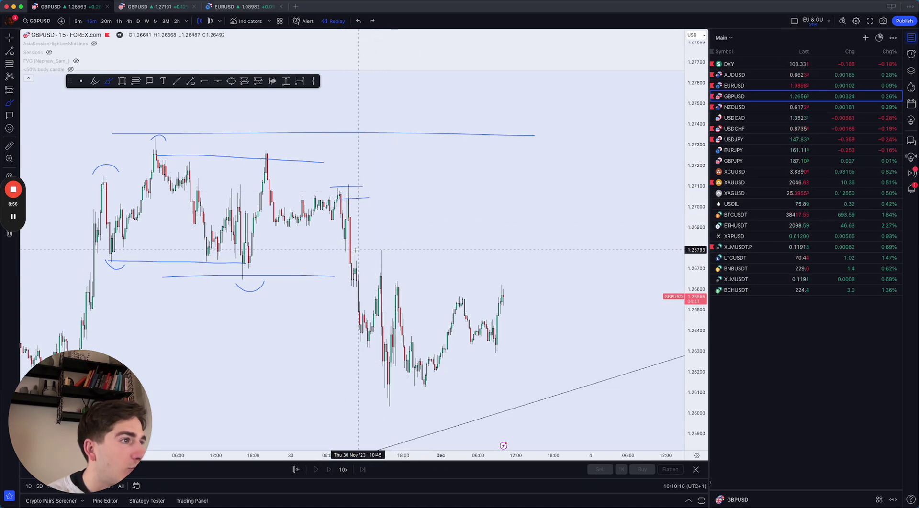
Brush horizontal lines near 1.268 and 1.266 across the 30 November decline and circle the price retest at each line.
left_click(345, 250)
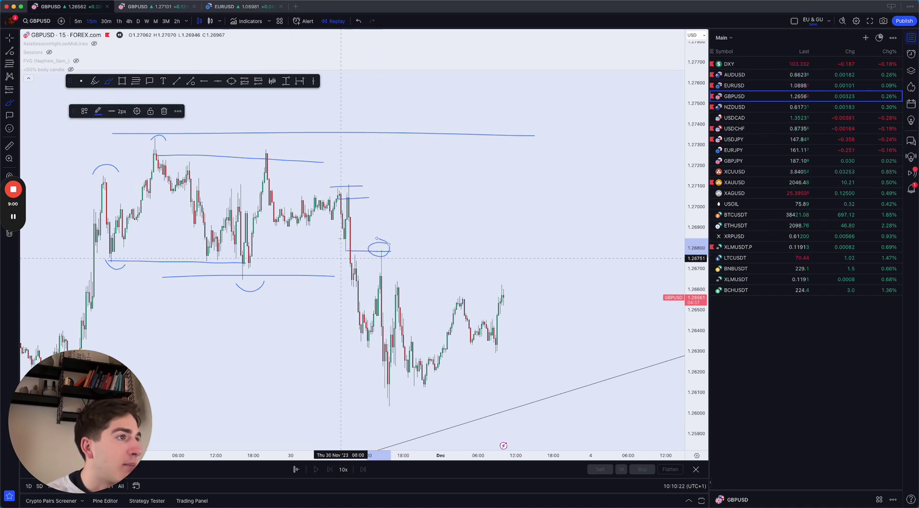
scroll(381, 369, "up", 2)
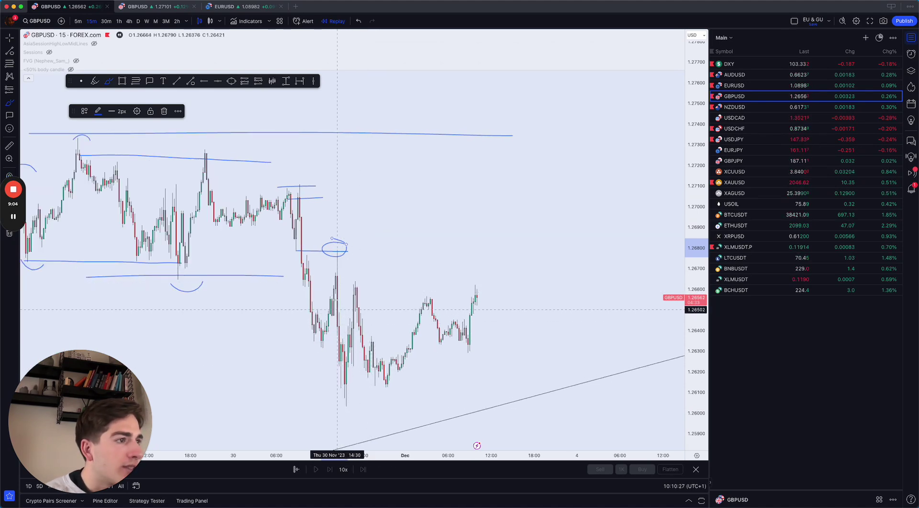
left_click_drag(331, 251, 396, 251)
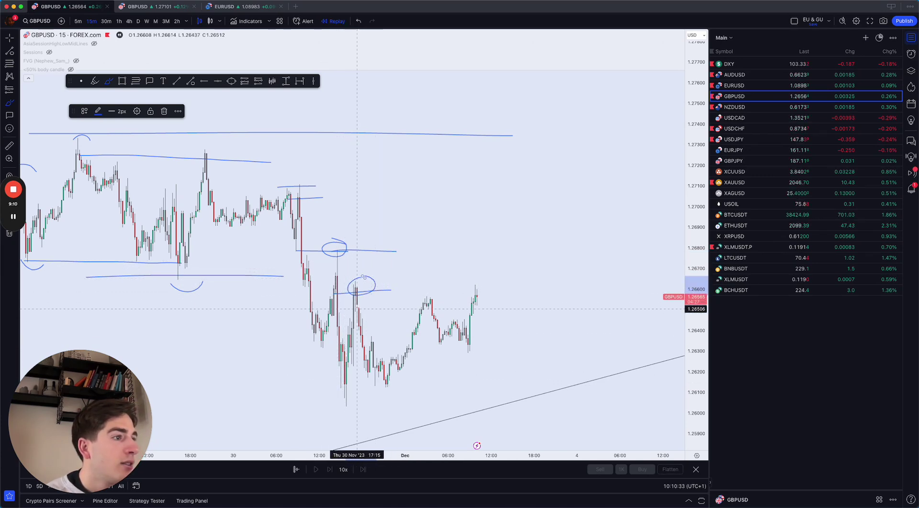
Undo the last brush marks, including the circle around the retest near 1.266.
left_click_drag(353, 280, 378, 377)
key("super+z")
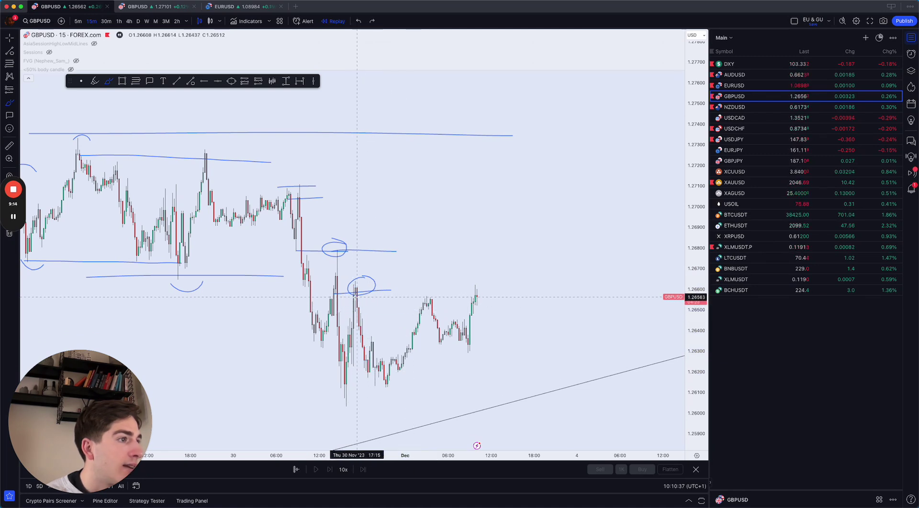
key("super+z")
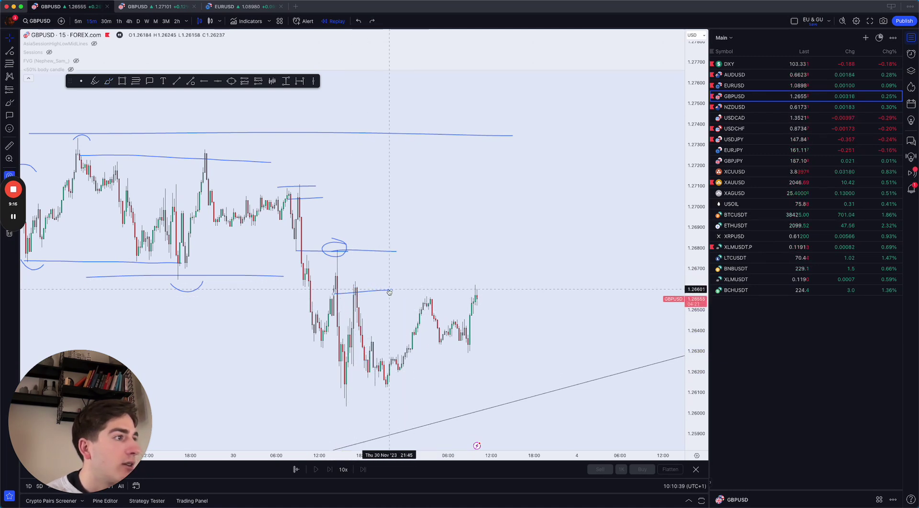
Place a horizontal ray at about 1.26573, starting at the late 30 November swing-high candle and extending forward past the current price.
left_click(204, 82)
type("A")
left_click(599, 151)
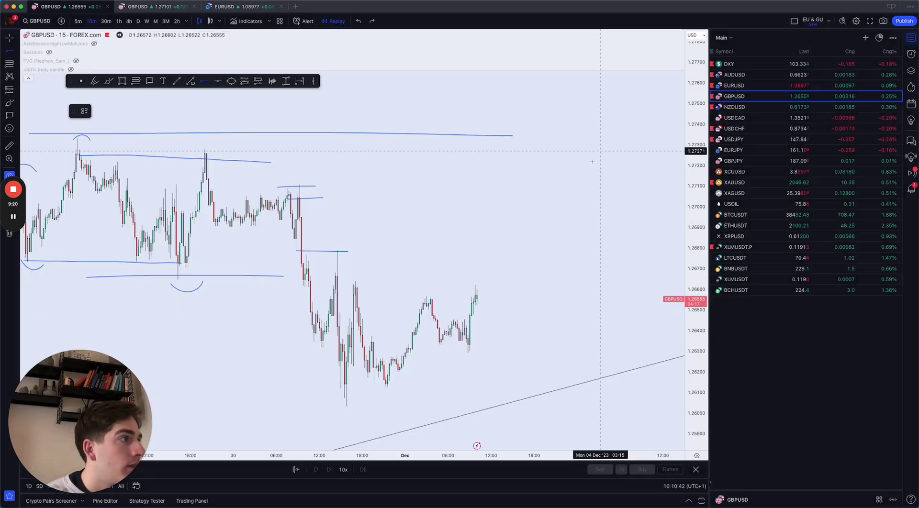
left_click(355, 296)
right_click(499, 253)
left_click(658, 356)
left_click_drag(695, 356, 695, 258)
left_click_drag(541, 402, 542, 320)
scroll(364, 261, "up", 3)
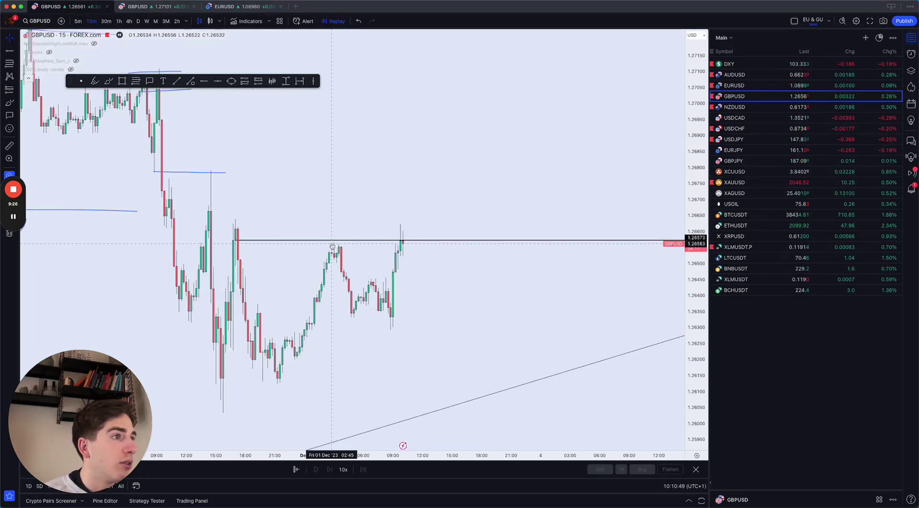
left_click_drag(431, 263, 418, 230)
Try a short brush line near 1.265 under the latest candles with a drop, retest and decline path, and undo it.
left_click(109, 81)
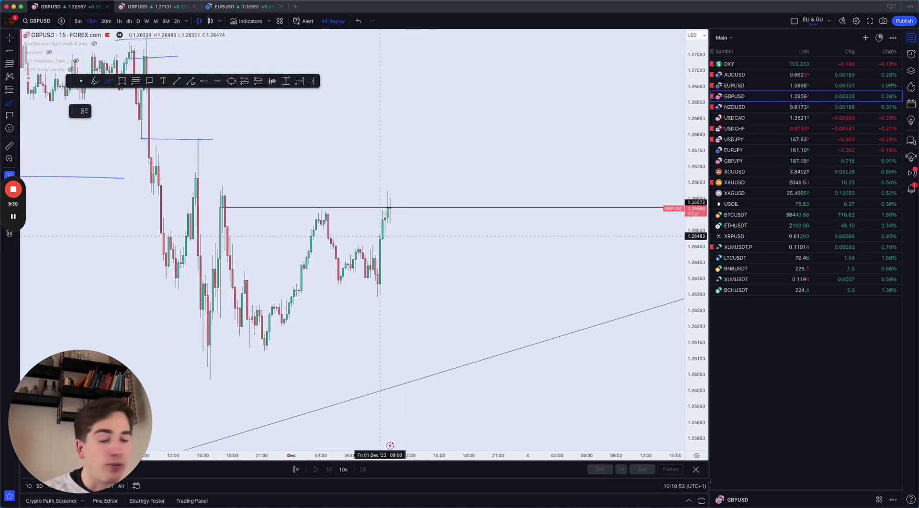
left_click_drag(386, 235, 437, 231)
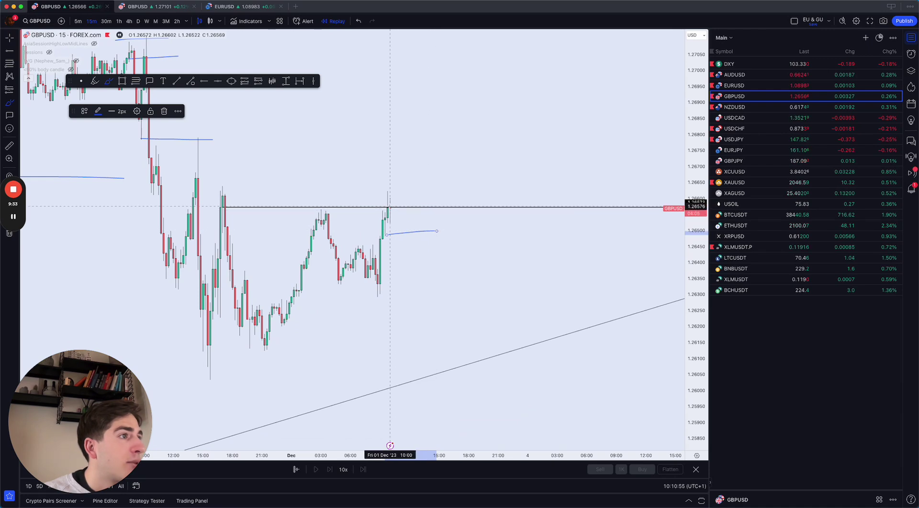
left_click_drag(390, 208, 402, 261)
left_click_drag(416, 210, 439, 313)
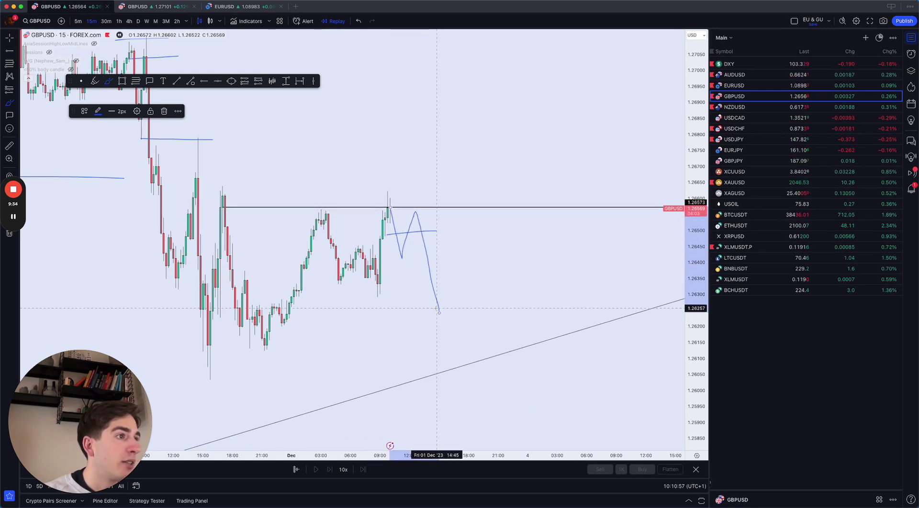
key("super+z")
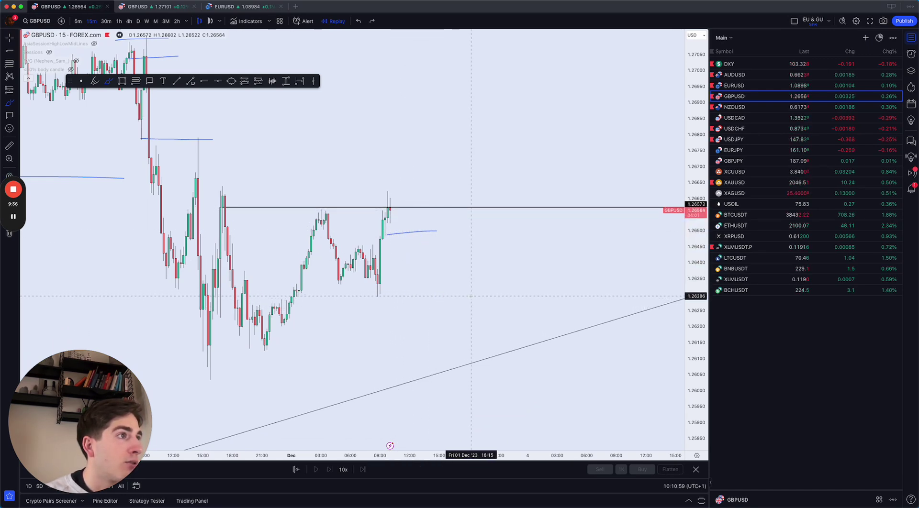
key("super+z")
Brush lines near 1.2648 under the current price and sketch a path that drops, retests and falls to about 1.2617.
left_click_drag(383, 237, 444, 236)
mouse_move(242, 196)
left_mouse_down()
mouse_move(214, 203)
mouse_move(238, 190)
left_mouse_up()
key("super+z")
key("super+z")
mouse_move(381, 238)
left_mouse_down()
mouse_move(431, 237)
mouse_move(392, 215)
mouse_move(425, 225)
mouse_move(459, 336)
left_mouse_up()
key("Escape")
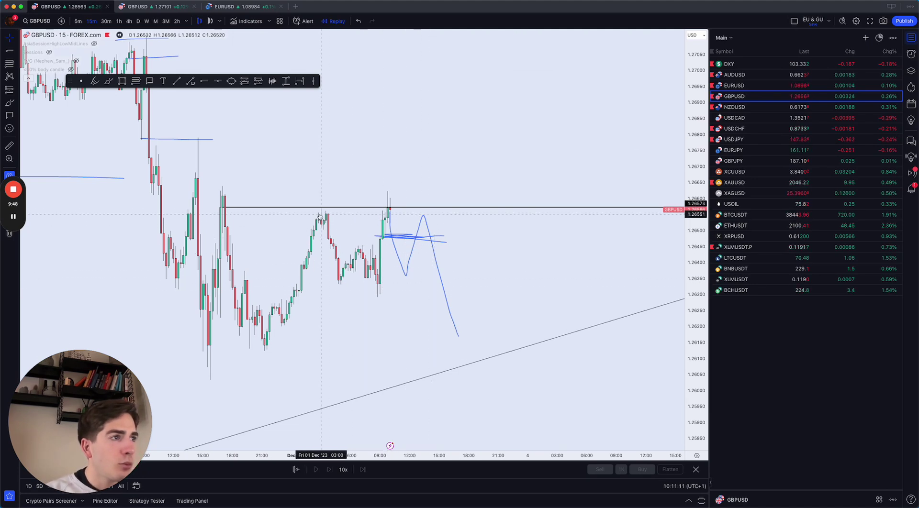
Show the AsiaSessionHighLowMidLines indicator on the GBPUSD chart to check the Asia range, and hide it again.
left_click(94, 43)
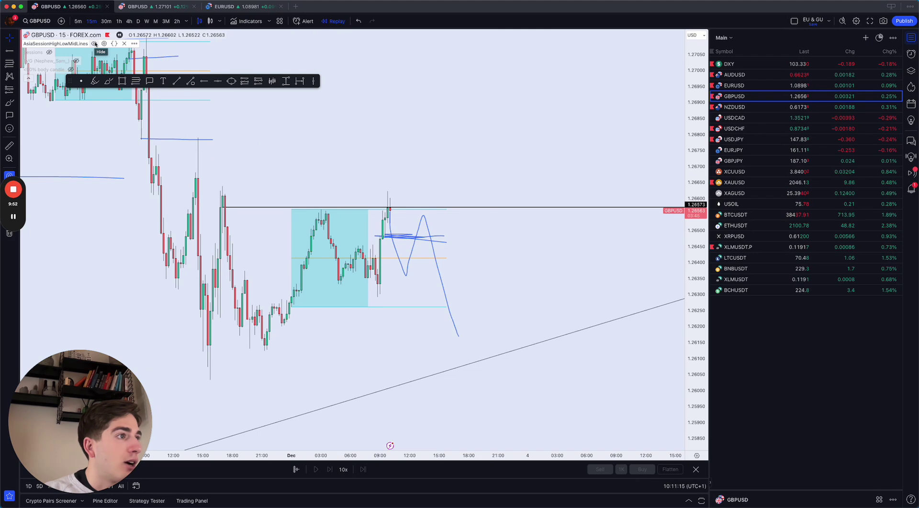
left_click(94, 44)
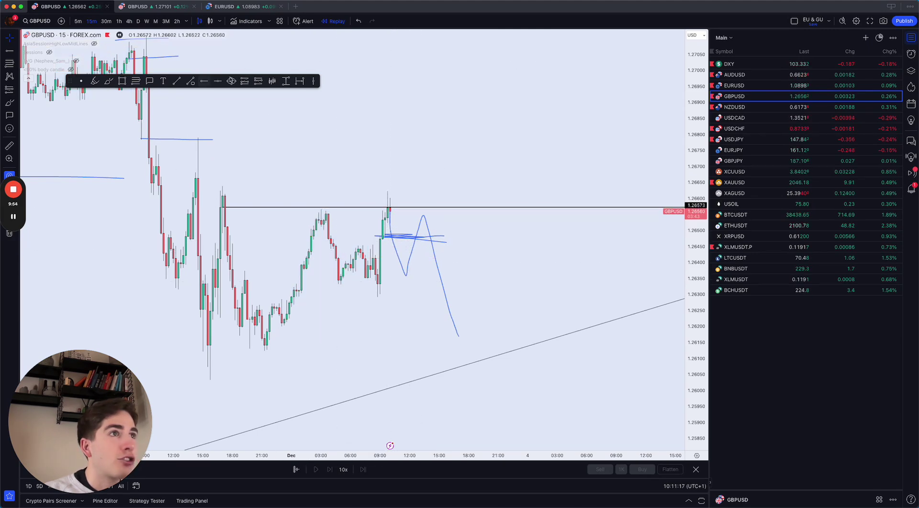
Try a short position at about 1.2648 with the stop 0.00158 above and the target 0.00352 below, and delete it.
left_click(259, 81)
left_click(419, 237)
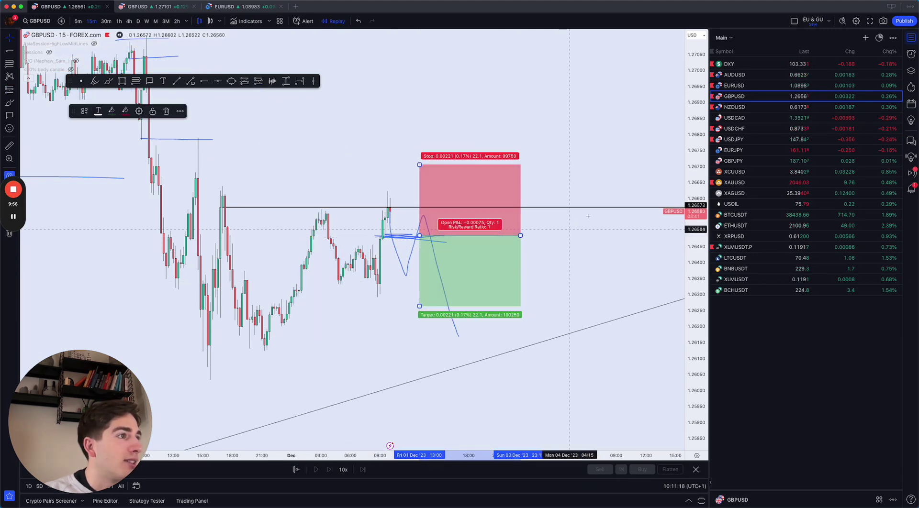
left_click_drag(420, 164, 419, 184)
left_click_drag(420, 306, 419, 335)
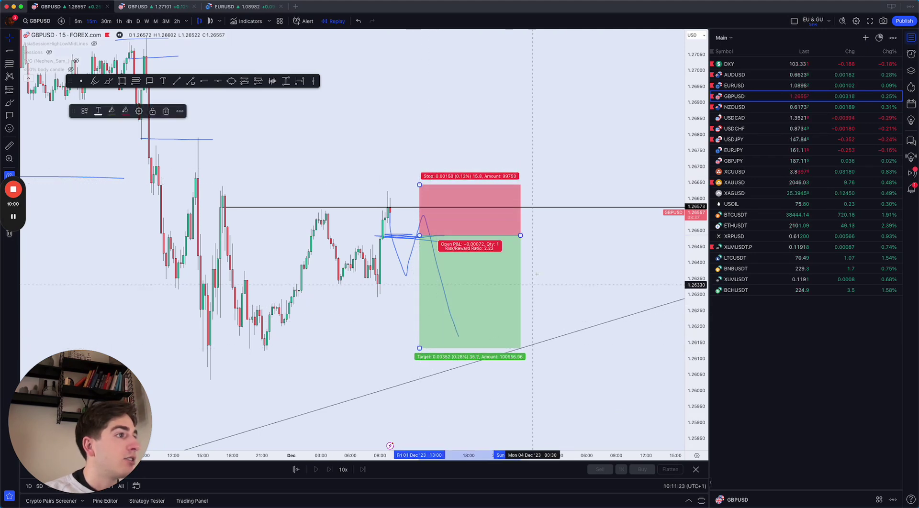
key("Delete")
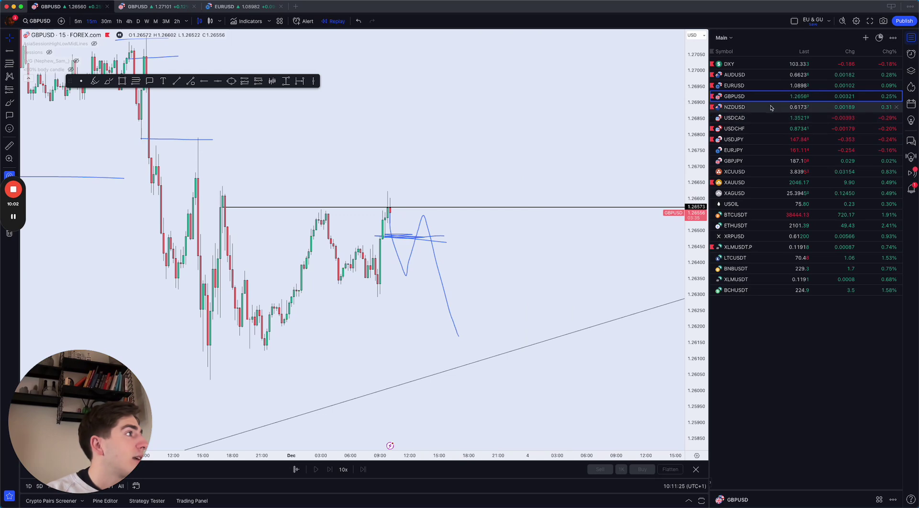
Switch to the NZDUSD chart and view its structure on the 4-hour timeframe.
key("Down")
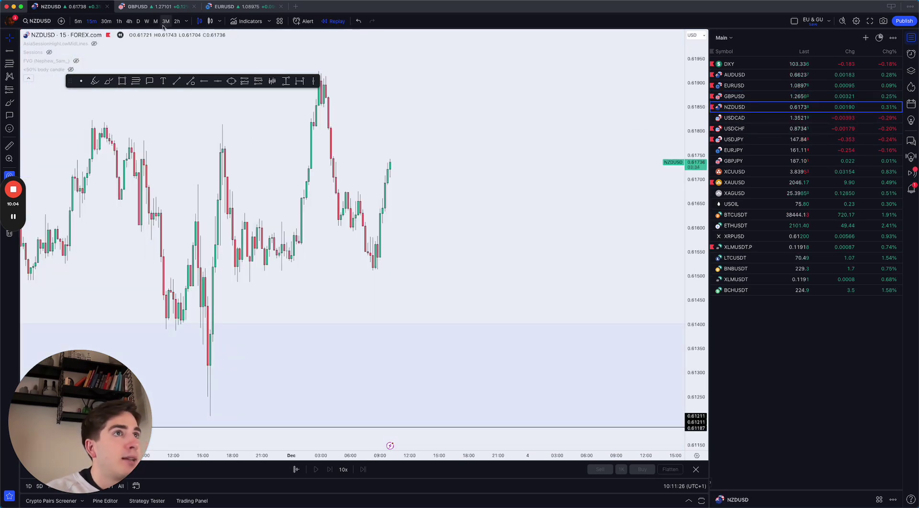
left_click(128, 21)
scroll(351, 300, "up", 1)
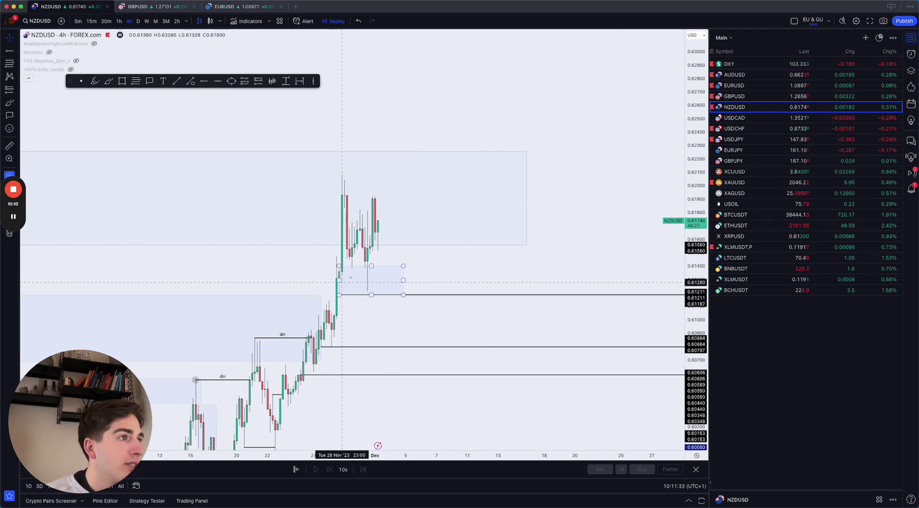
left_click_drag(695, 257, 692, 378)
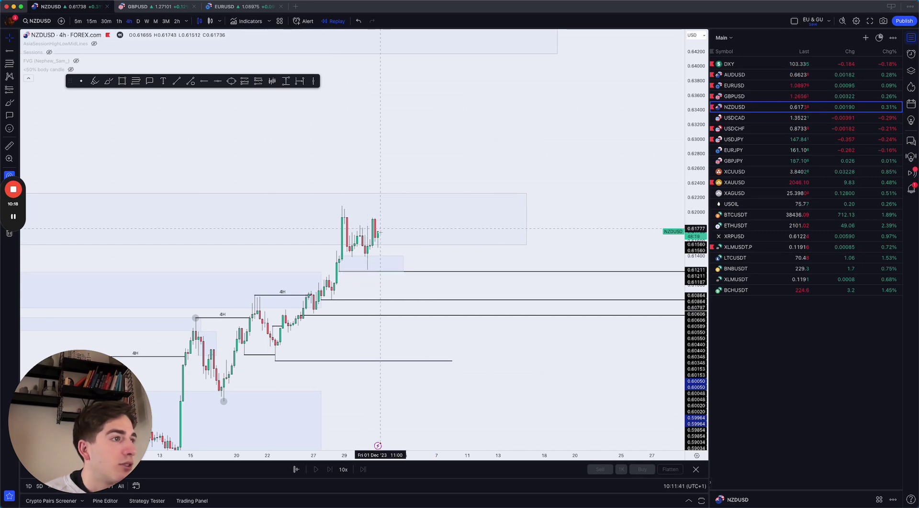
On the 15-minute timeframe, brush short horizontal lines around the 30 November swing near 0.6182, 0.6169, 0.6150 and 0.6120.
left_click(92, 21)
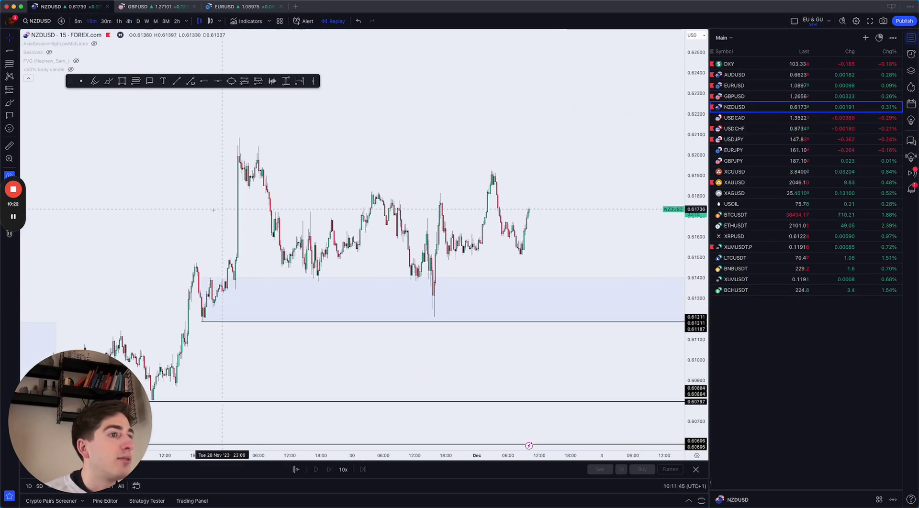
scroll(186, 206, "up", 2)
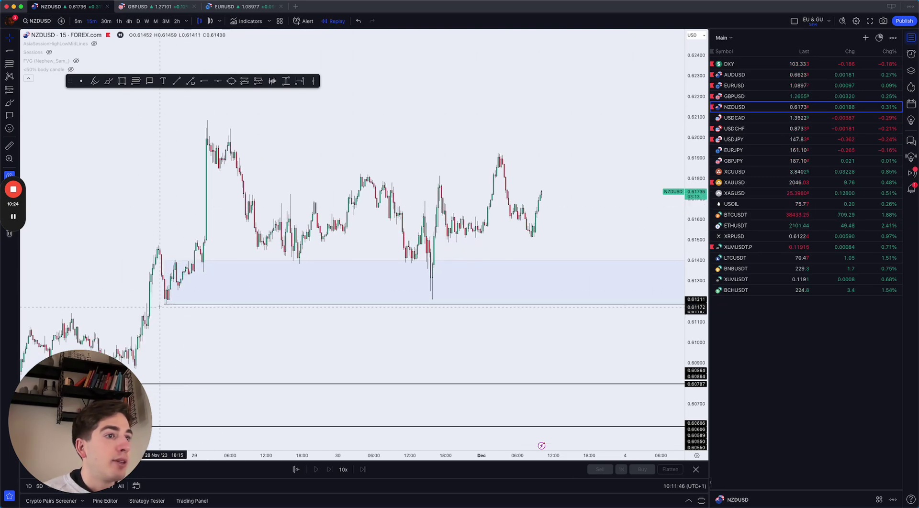
left_click_drag(443, 124, 427, 146)
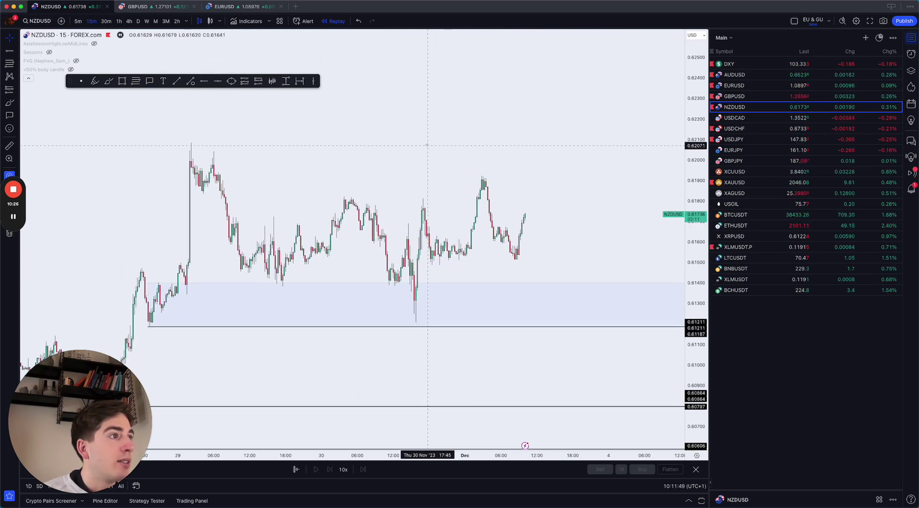
scroll(291, 120, "up", 1)
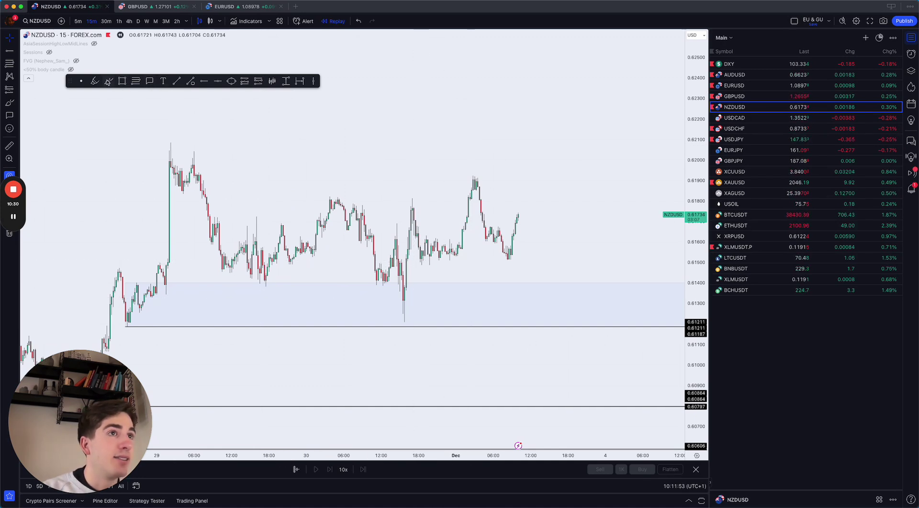
left_click(108, 81)
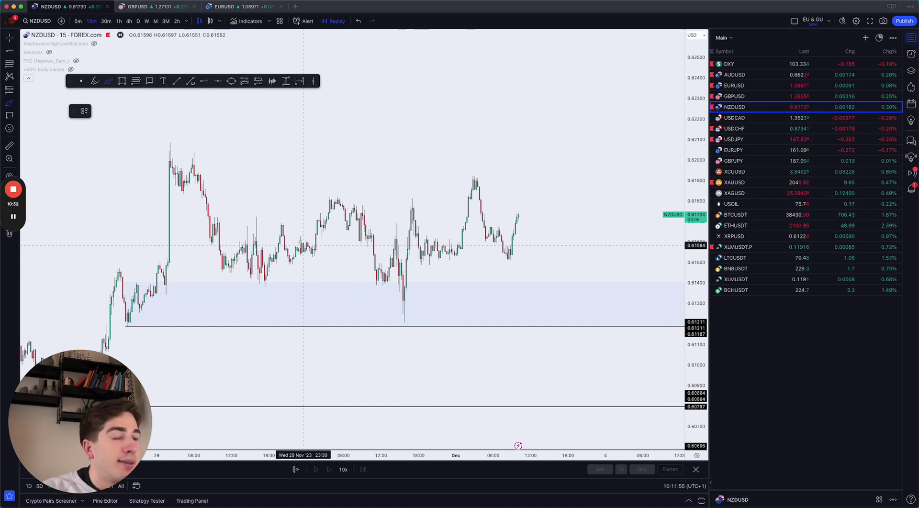
left_click_drag(394, 226, 394, 223)
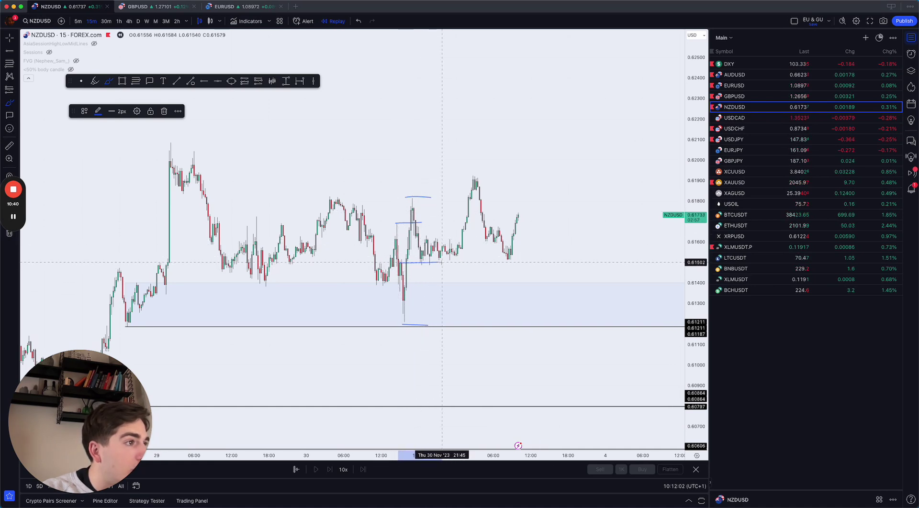
Try a decline path from the 0.6150 line, undo it, and brush short lines near 0.6156 and 0.6148.
left_click_drag(417, 264, 434, 316)
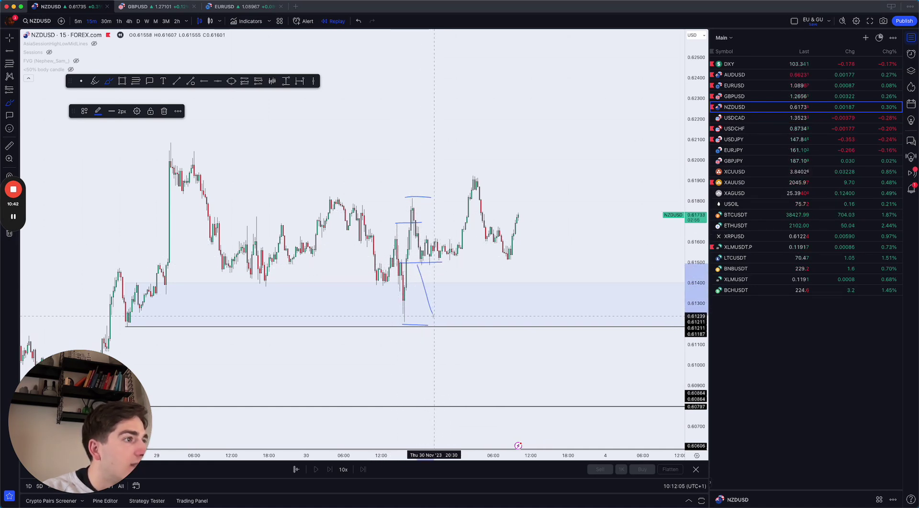
key("super+z")
mouse_move(435, 259)
left_mouse_down()
mouse_move(424, 259)
mouse_move(453, 249)
left_mouse_up()
key("super+z")
key("Escape")
Try a long position from 0.61502 with the target at 0.61820 and the stop near 0.61185, and delete it.
left_click(244, 81)
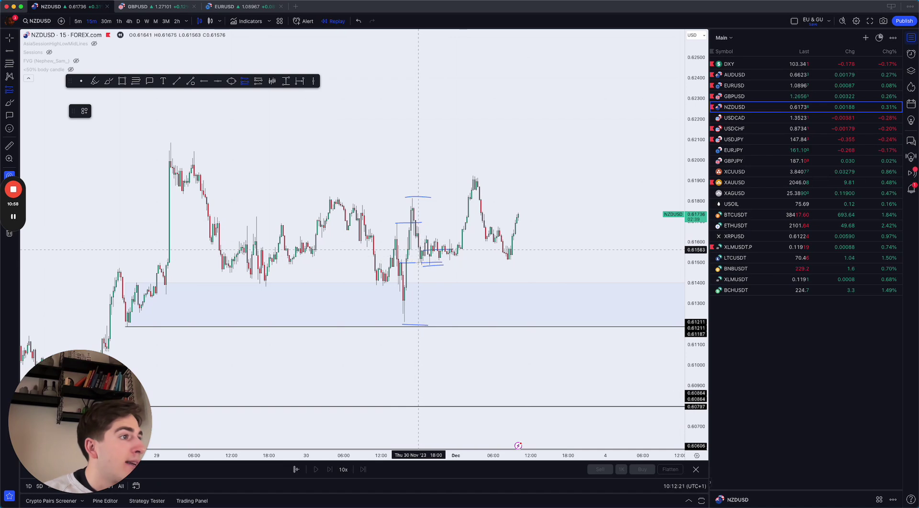
left_click(421, 263)
right_click(533, 242)
left_click(510, 234)
left_click_drag(420, 209, 420, 196)
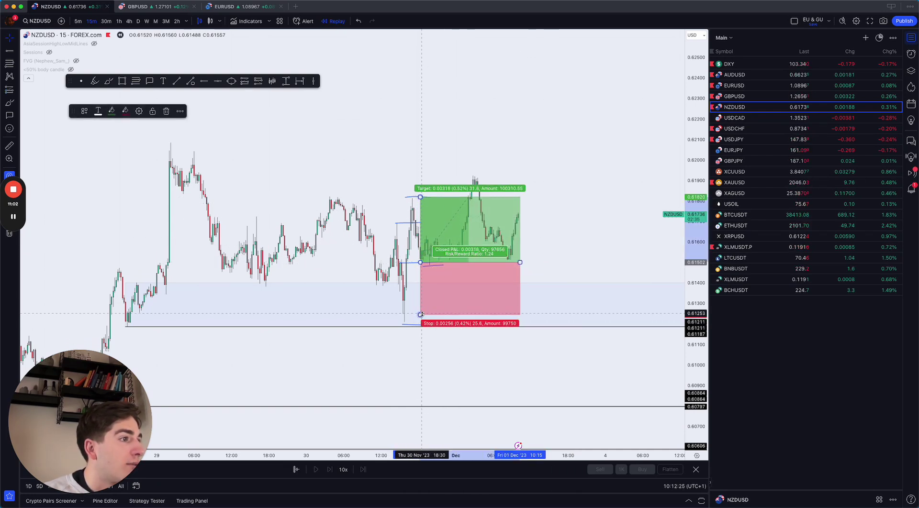
left_click_drag(421, 314, 421, 327)
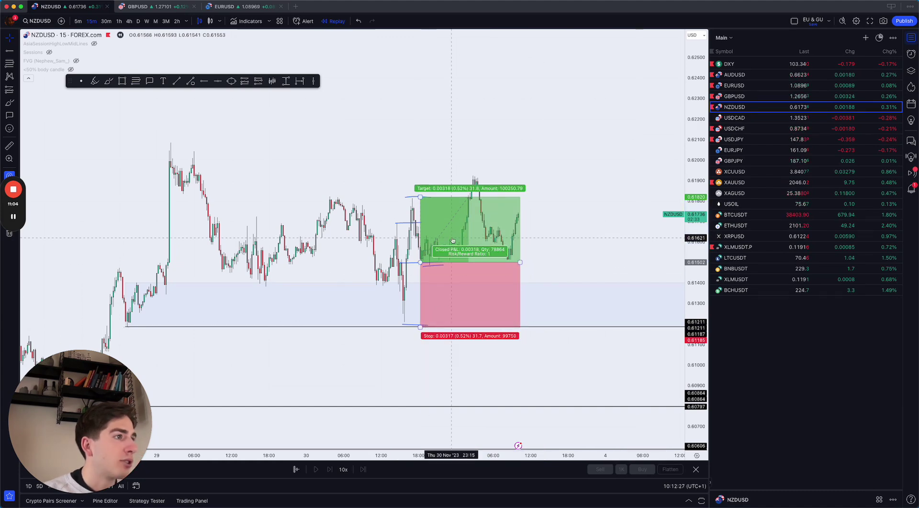
key("Delete")
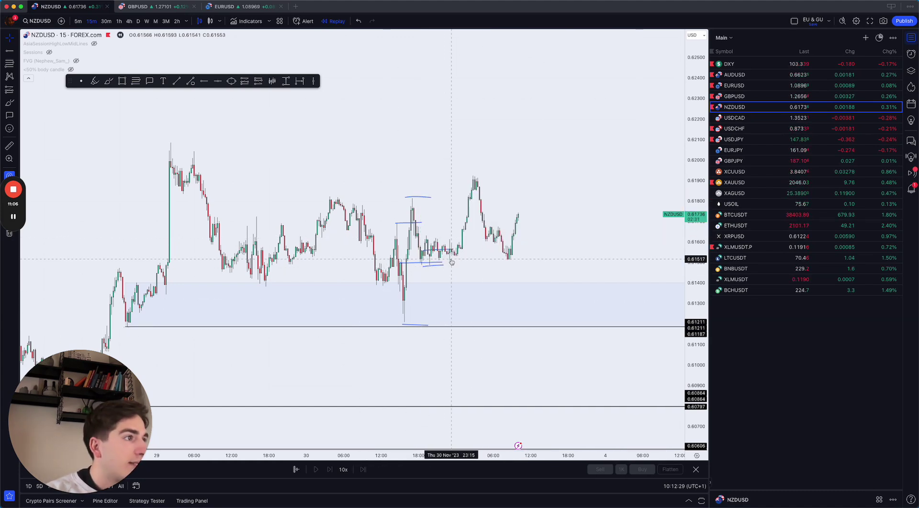
On the 4-hour timeframe, brush arcs at the swing low near 0.5997 and high near 0.6207, and draw a Fibonacci range between them.
scroll(536, 258, "up", 3)
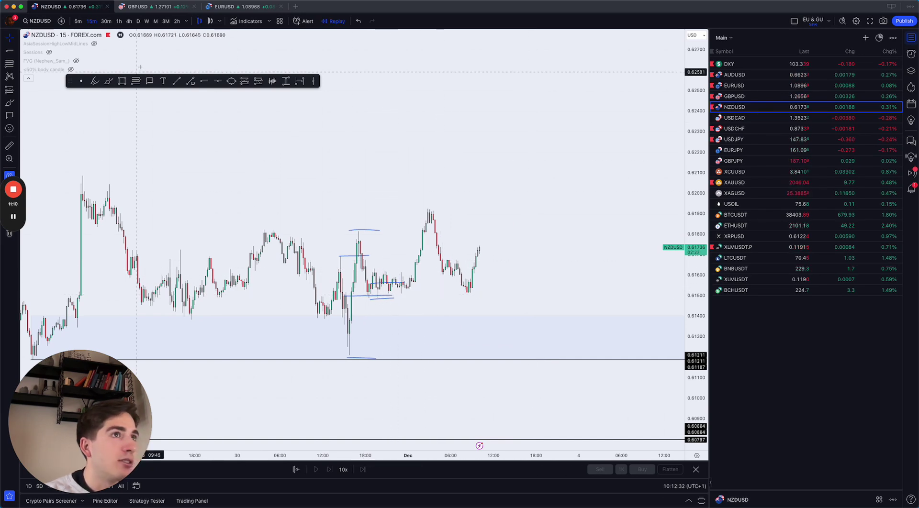
left_click(129, 22)
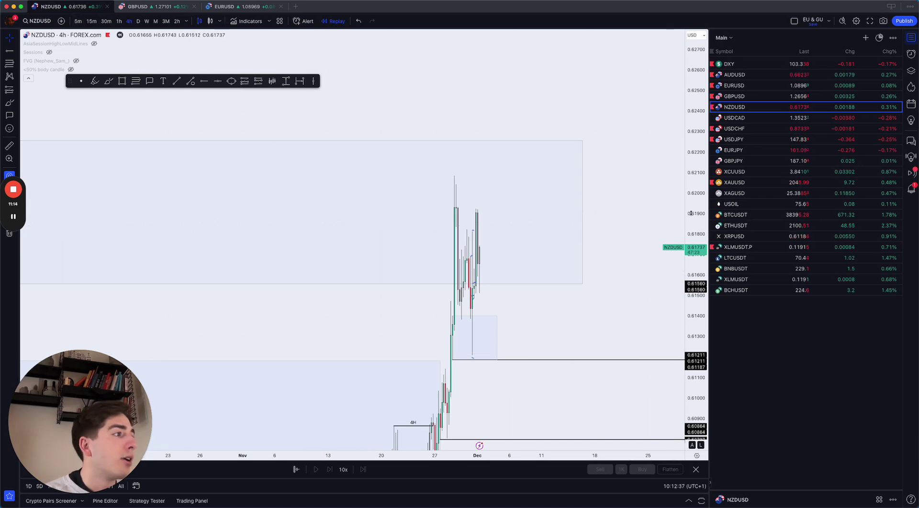
left_click_drag(609, 270, 528, 239)
left_click(109, 81)
mouse_move(316, 229)
left_mouse_down()
mouse_move(327, 261)
mouse_move(319, 260)
left_mouse_up()
key("super+z")
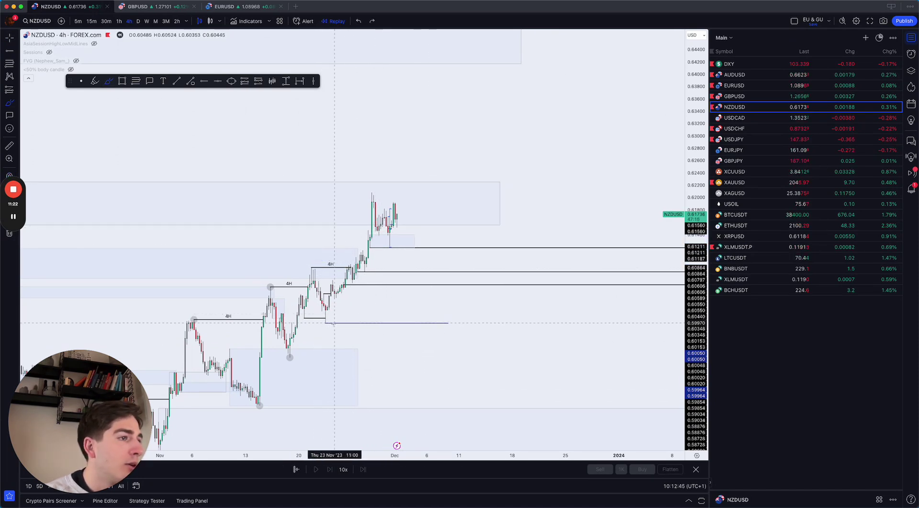
left_click_drag(320, 323, 343, 324)
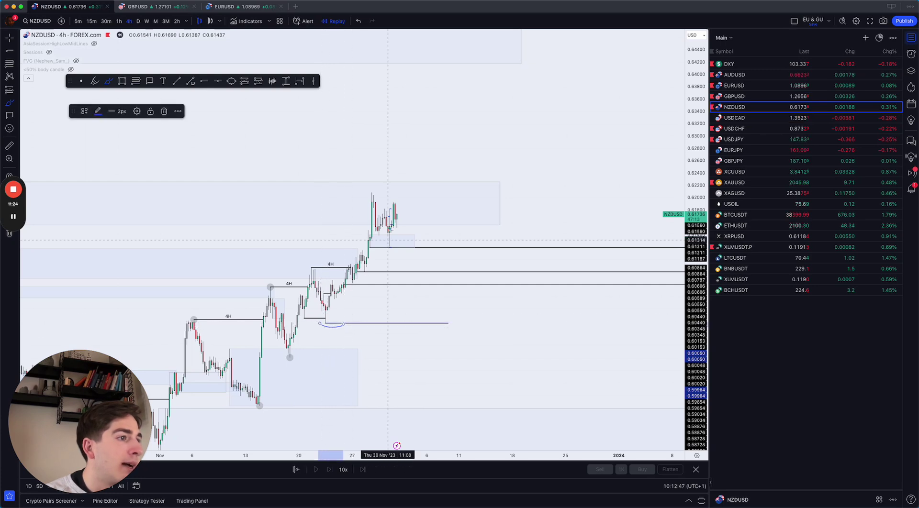
left_click_drag(365, 193, 391, 190)
left_click(136, 81)
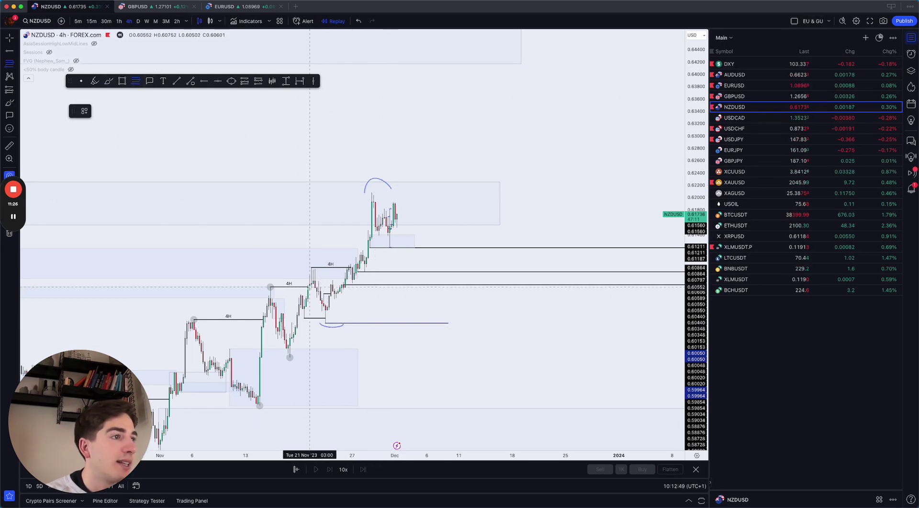
left_click(326, 323)
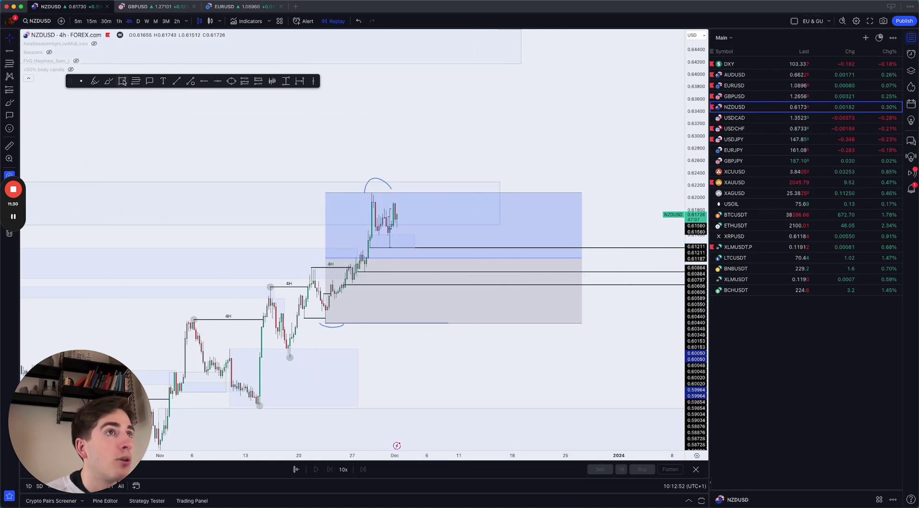
Brush lines near 0.611 and 0.6085 around the Fibonacci midpoint and write "50" beside them.
left_click(111, 82)
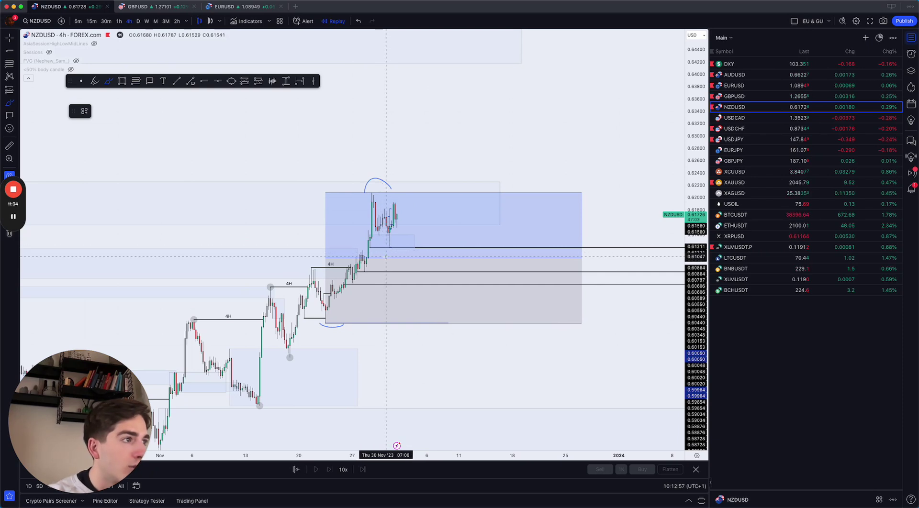
left_click(361, 255)
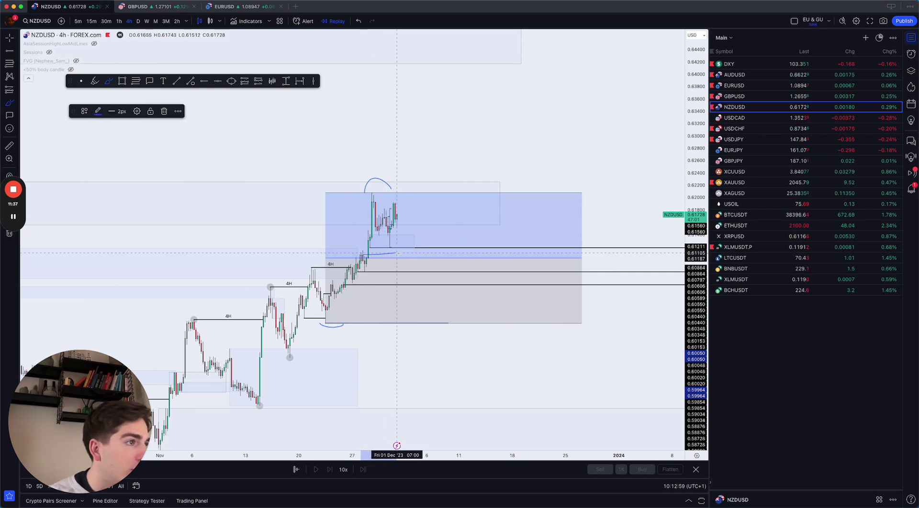
mouse_move(365, 270)
left_mouse_down()
mouse_move(403, 270)
mouse_move(365, 271)
mouse_move(373, 233)
left_mouse_up()
left_click_drag(458, 257, 473, 253)
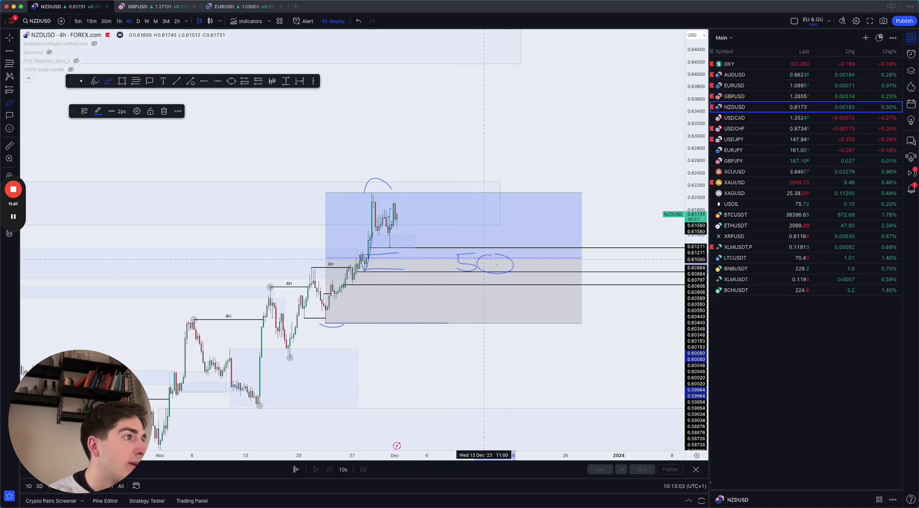
Undo the handwritten "50" and its circle on NZDUSD, and brush a rising path from the latest candle to about 0.6260.
key("super+z")
key("super+z")
key("super+z")
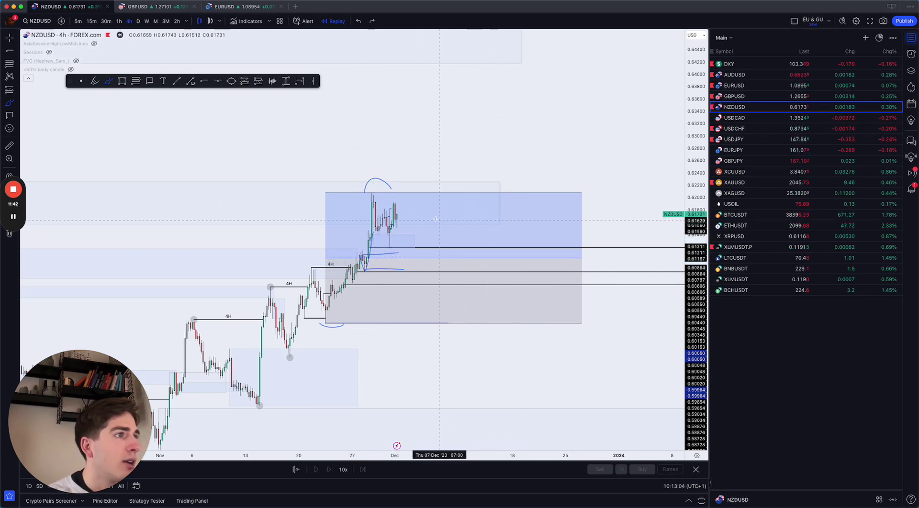
left_click_drag(397, 214, 407, 161)
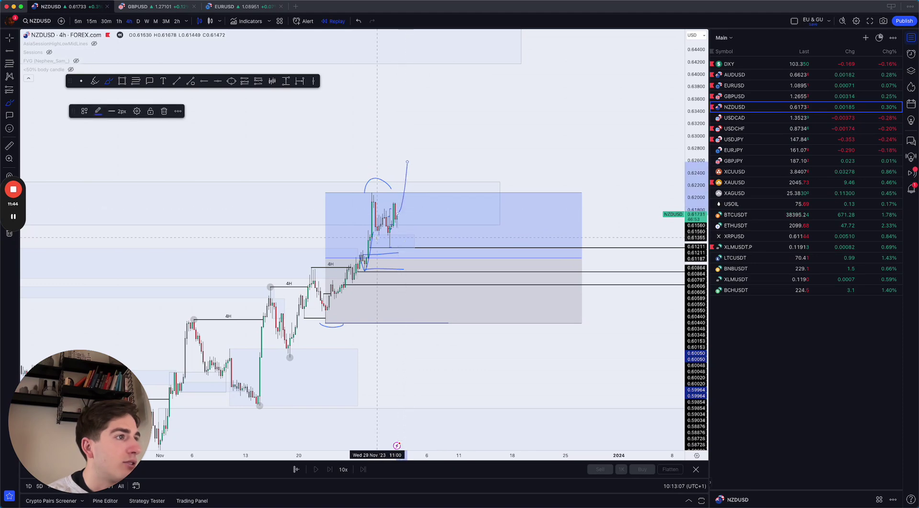
left_click_drag(378, 232, 354, 238)
key("super+z")
Open the XAUUSD chart and step down from the 4-hour through the 1-hour to the 15-minute timeframe.
left_click(739, 182)
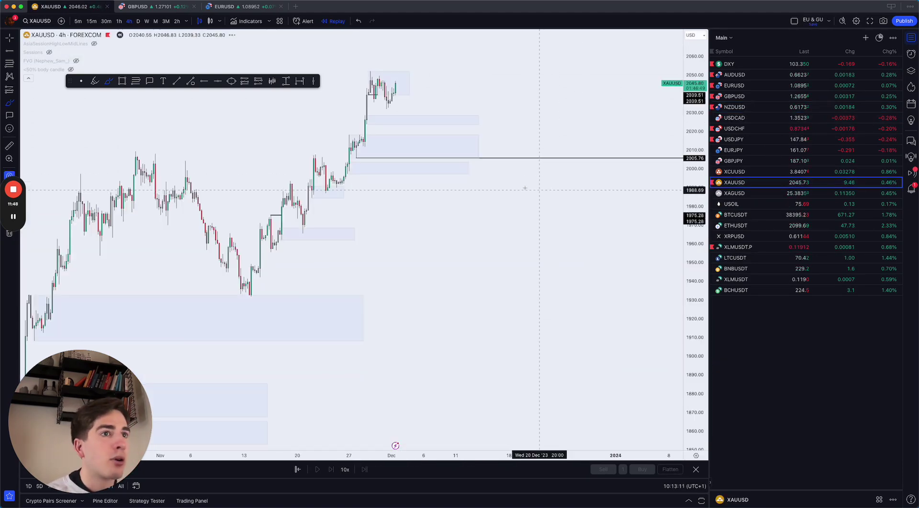
scroll(486, 211, "up", 3)
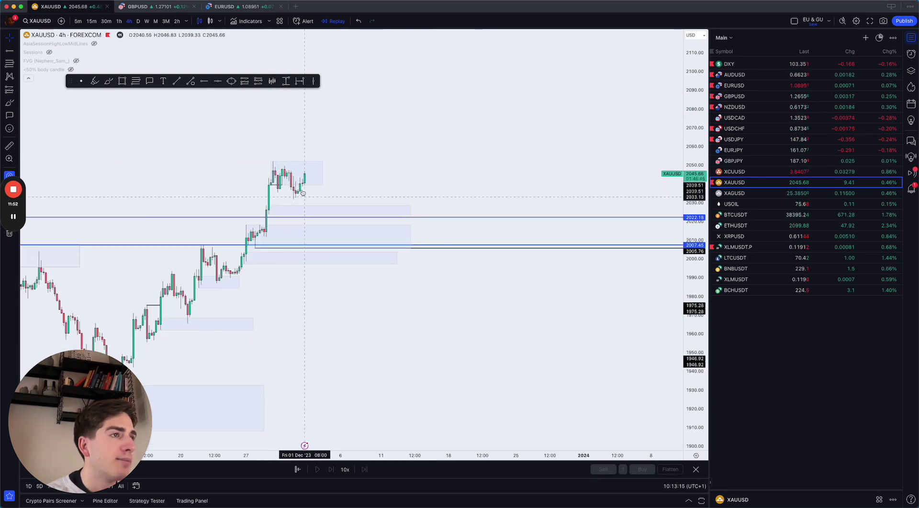
left_click(264, 210)
left_click_drag(264, 211, 268, 211)
left_click(295, 196)
left_click(119, 21)
scroll(591, 107, "up", 5)
left_click(91, 21)
scroll(542, 316, "up", 5)
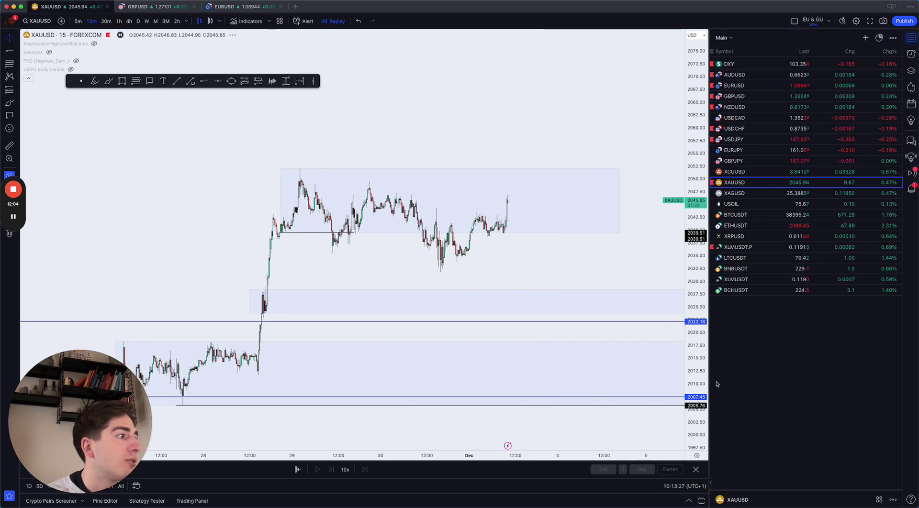
scroll(534, 210, "up", 2)
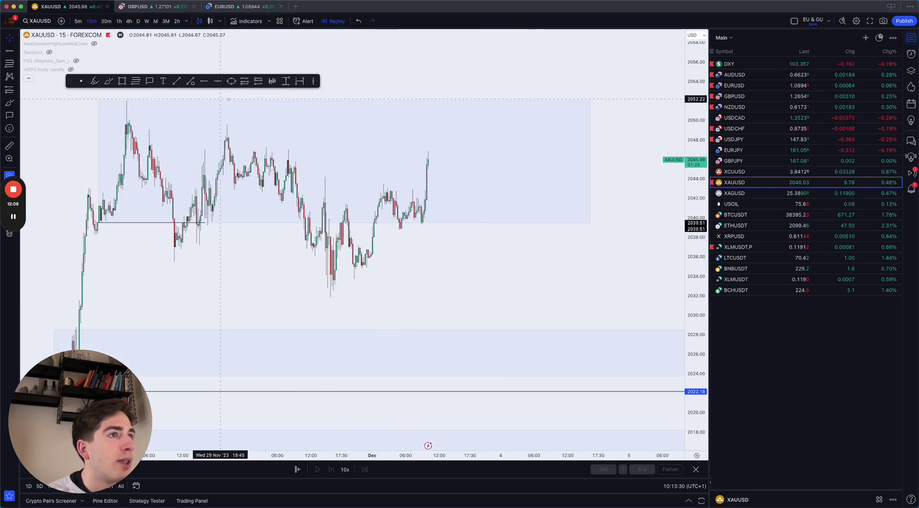
Try brushing a line near 2049.5, a zigzag through the recent swings and a breakout path, and undo the strokes.
left_click(108, 81)
left_click_drag(228, 124, 466, 125)
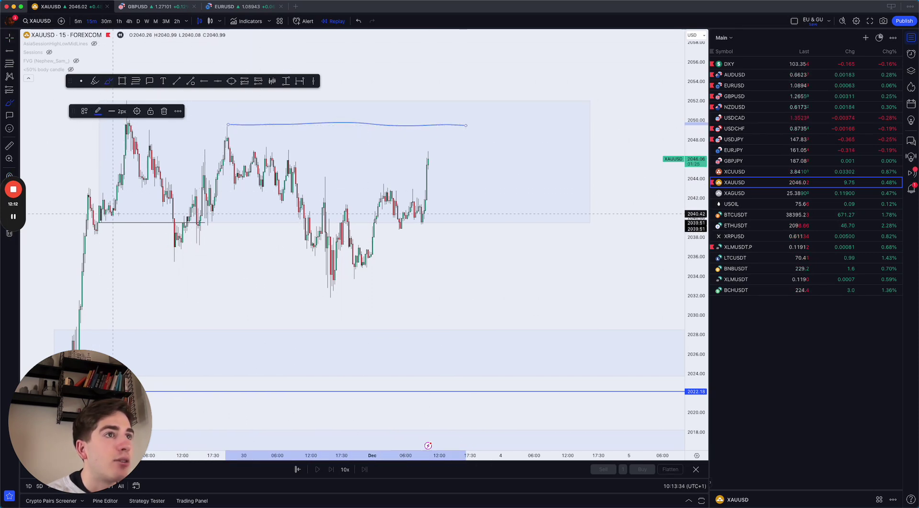
mouse_move(127, 124)
left_mouse_down()
mouse_move(175, 225)
mouse_move(238, 137)
mouse_move(338, 299)
mouse_move(421, 161)
left_mouse_up()
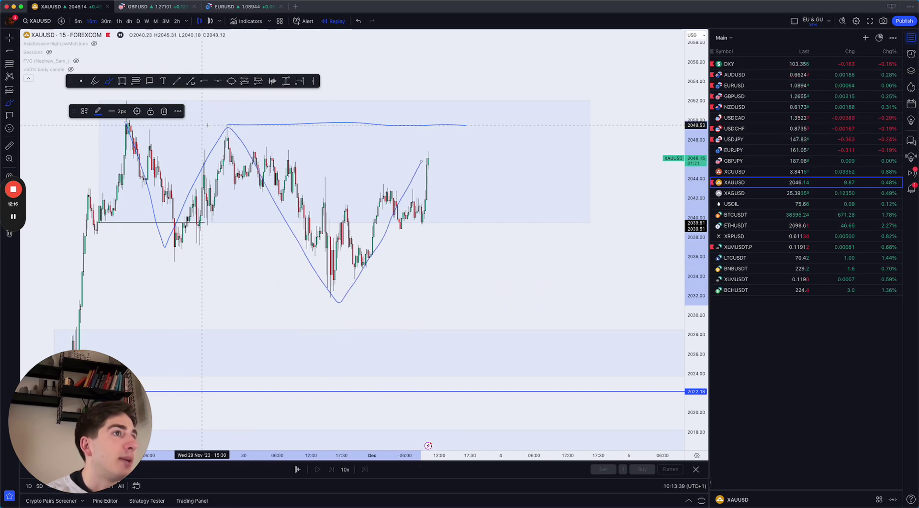
left_click_drag(203, 125, 379, 129)
mouse_move(426, 160)
left_mouse_down()
mouse_move(461, 180)
mouse_move(511, 22)
left_mouse_up()
key("ctrl+z")
key("ctrl+z")
key("ctrl+z")
key("ctrl+z")
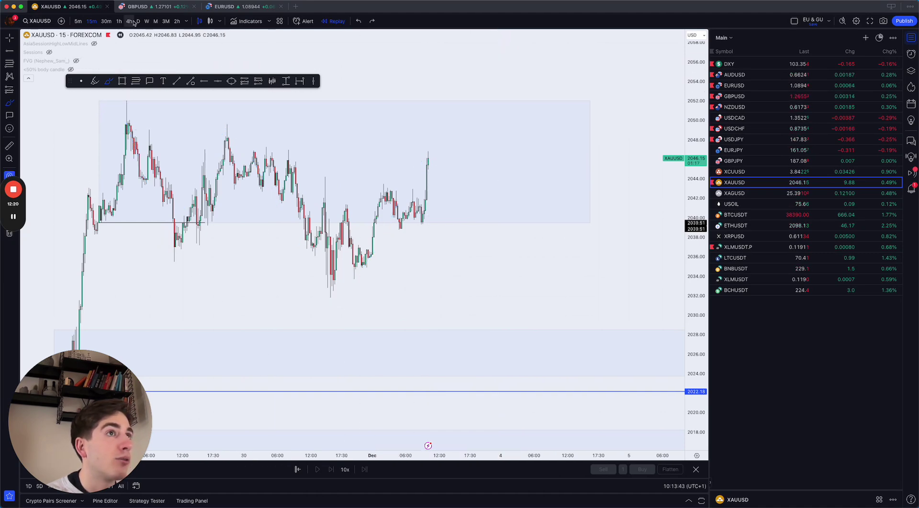
Return to the 4-hour timeframe and brush short lines at the swing high near 2052 and the swing low near 2035.5.
left_click(128, 21)
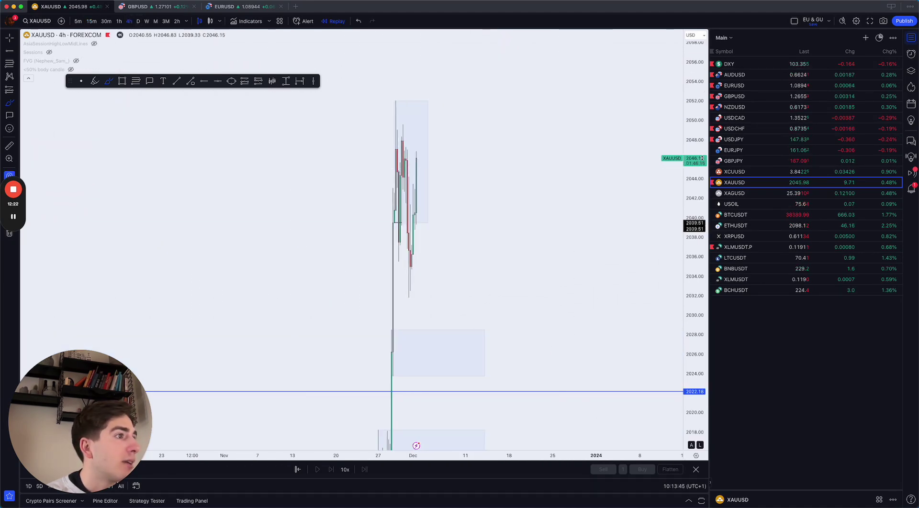
key("Escape")
left_click_drag(529, 241, 640, 286)
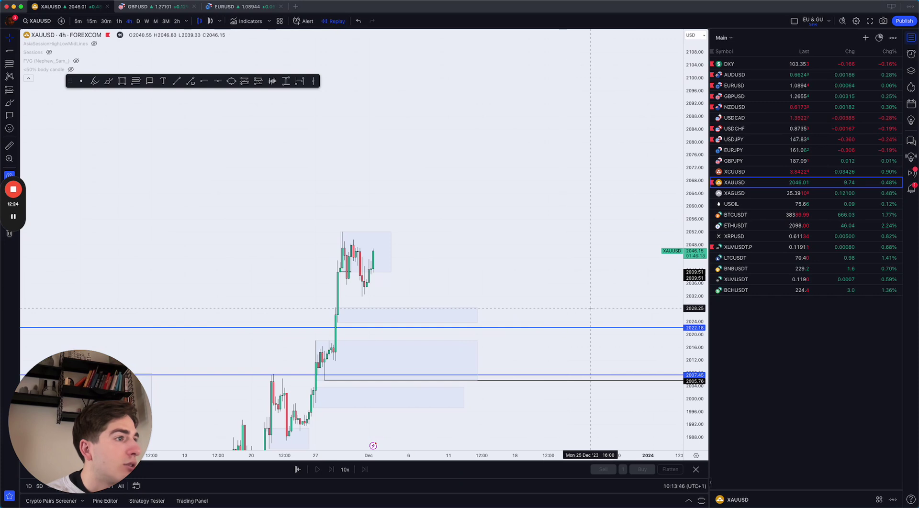
left_click_drag(691, 373, 681, 306)
scroll(394, 255, "up", 3)
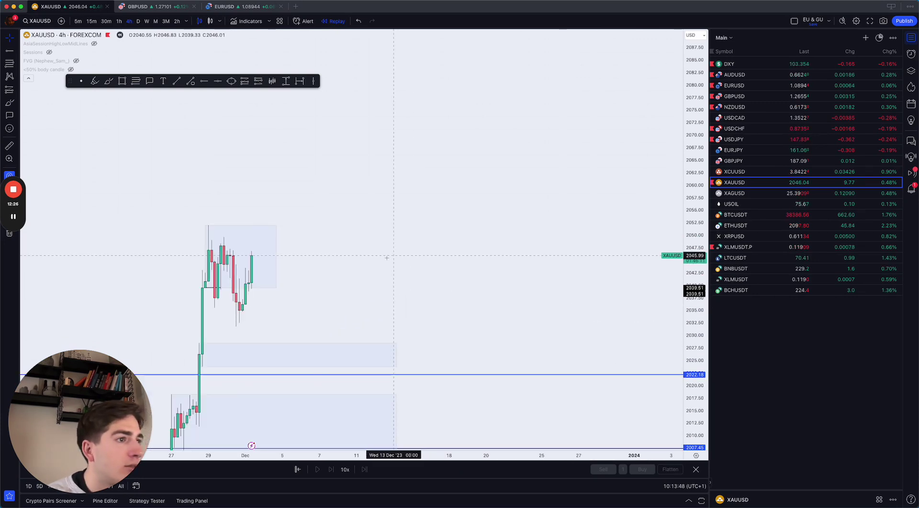
left_click_drag(197, 241, 273, 189)
scroll(223, 166, "up", 1)
left_click(108, 81)
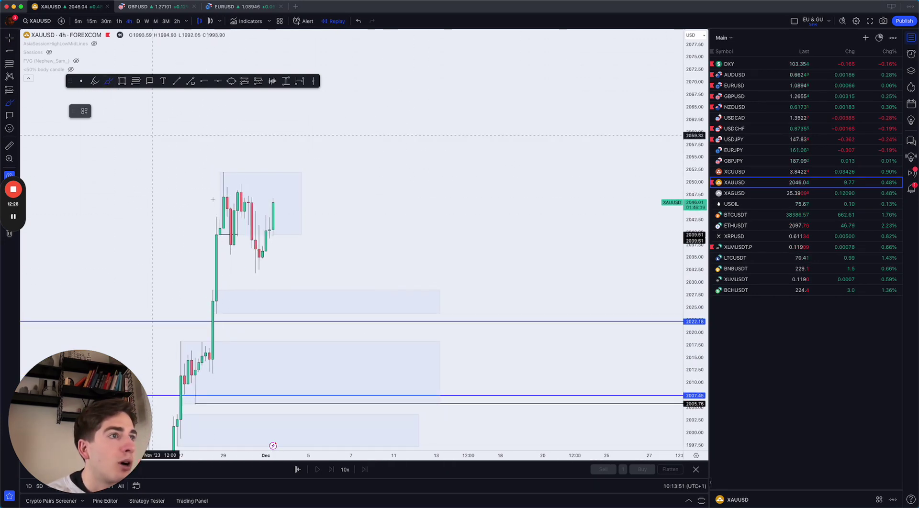
left_click(223, 172)
left_click(232, 254)
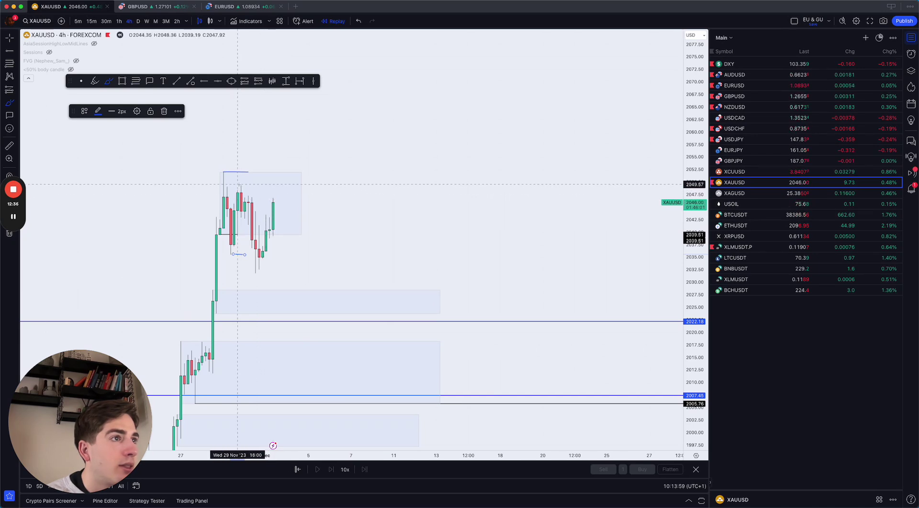
Brush longer horizontal lines at the lower high near 2049.7 and the lower low near 2032.
left_click(241, 184)
left_click(309, 183)
left_click_drag(280, 272, 355, 275)
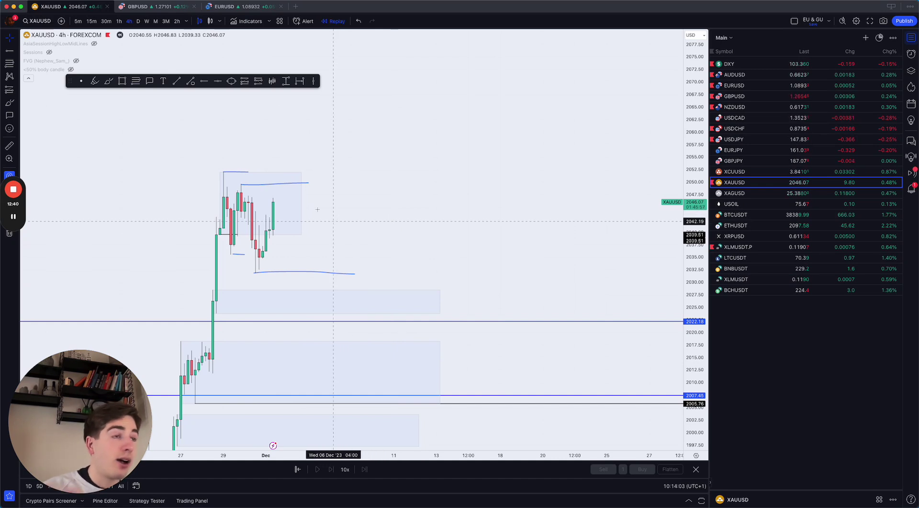
Brush lines near 2047.5 and 2045.8 with a decline path to about 2025, and circle the two demand zones above 2022 and 2006.
left_click(107, 81)
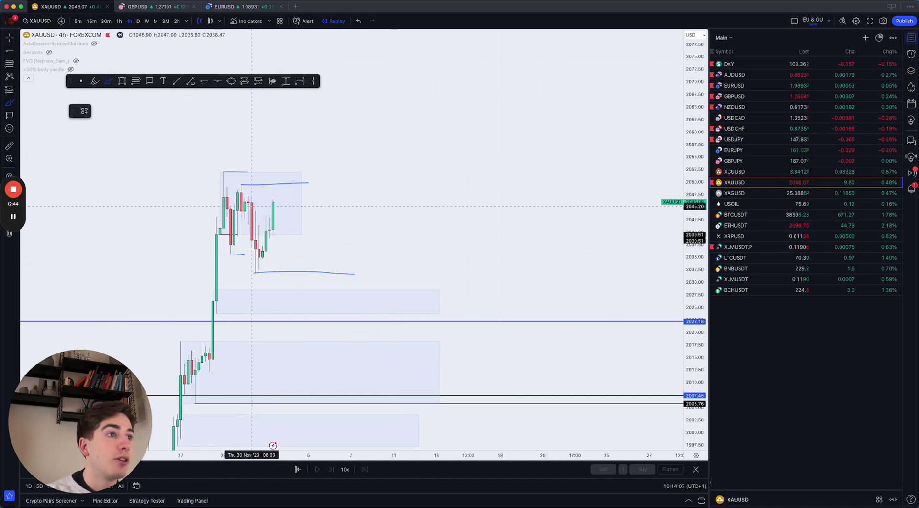
mouse_move(245, 194)
left_mouse_down()
mouse_move(312, 195)
mouse_move(307, 259)
mouse_move(315, 308)
left_mouse_up()
left_click_drag(221, 291, 224, 292)
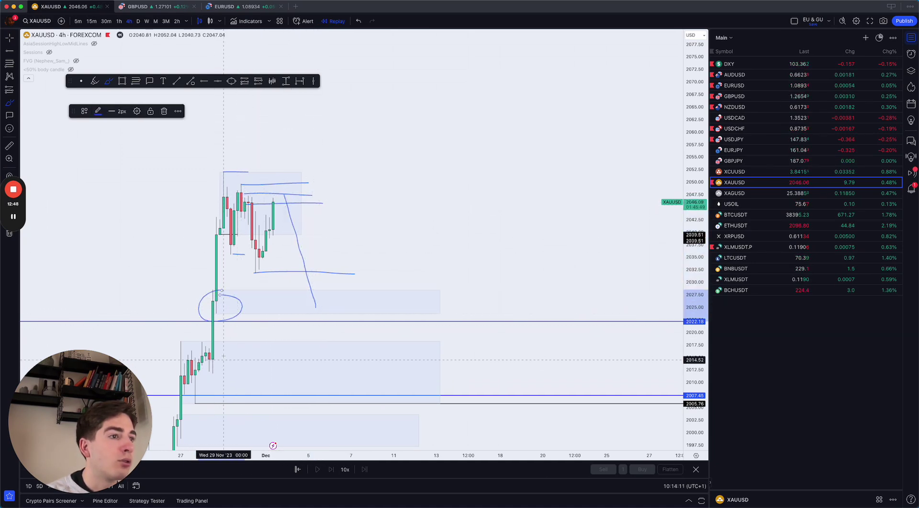
left_click_drag(214, 343, 227, 348)
Brush over the 2049.7 high, add lines near 2042.6 and 2038.8, and sketch a spike to about 2054 that turns down.
left_click_drag(236, 184, 269, 186)
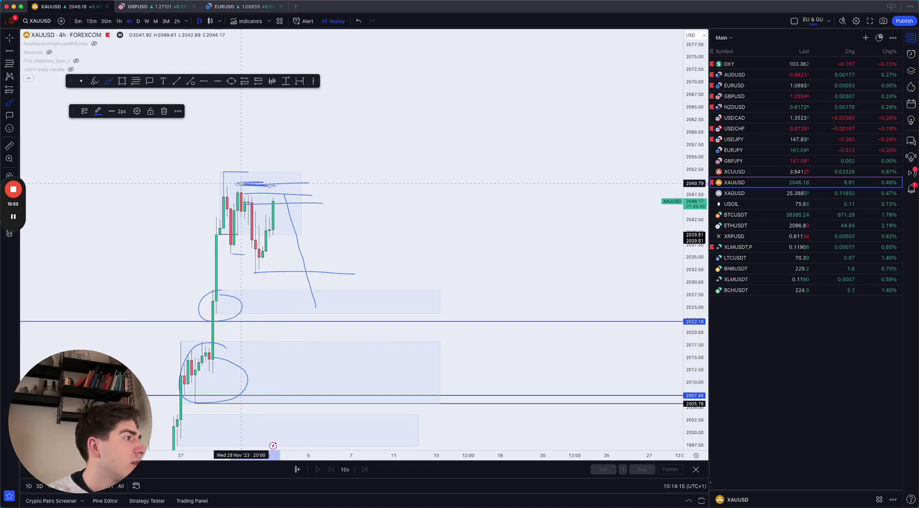
mouse_move(268, 217)
left_mouse_down()
mouse_move(278, 164)
mouse_move(297, 225)
mouse_move(322, 219)
left_mouse_up()
left_click_drag(261, 237, 337, 238)
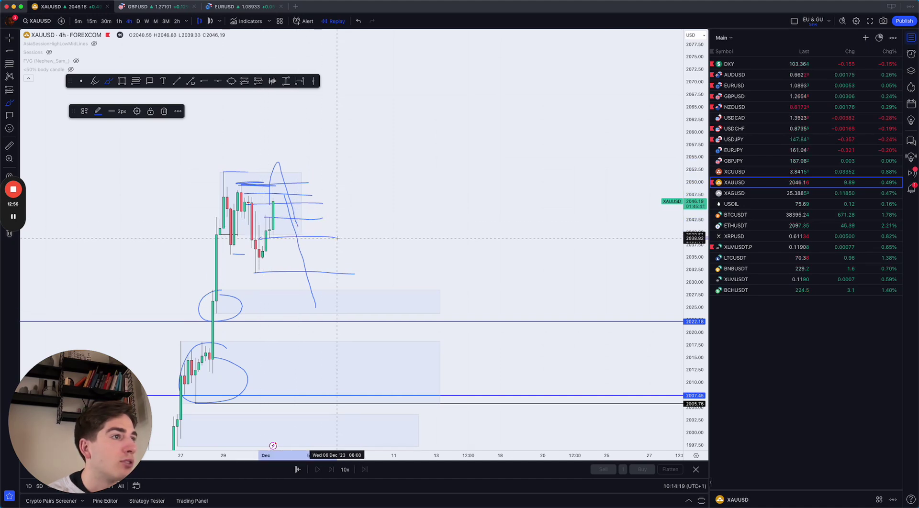
key("Escape")
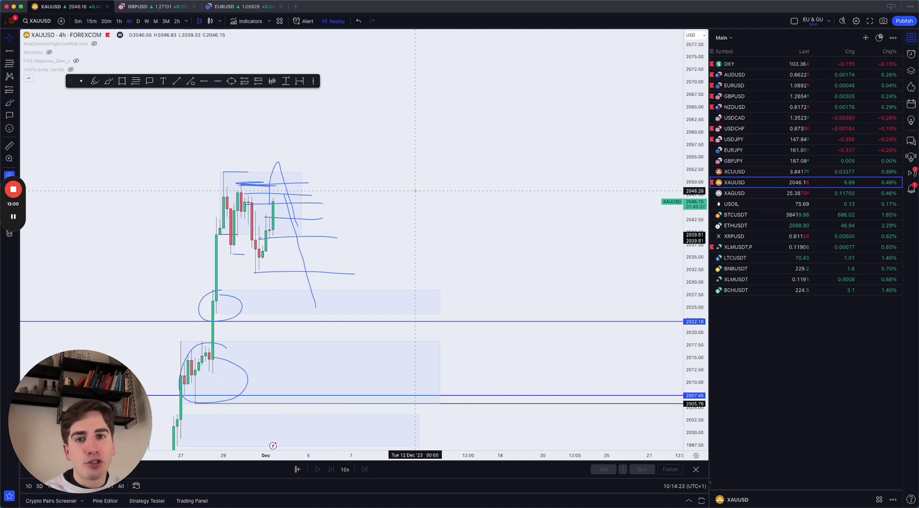